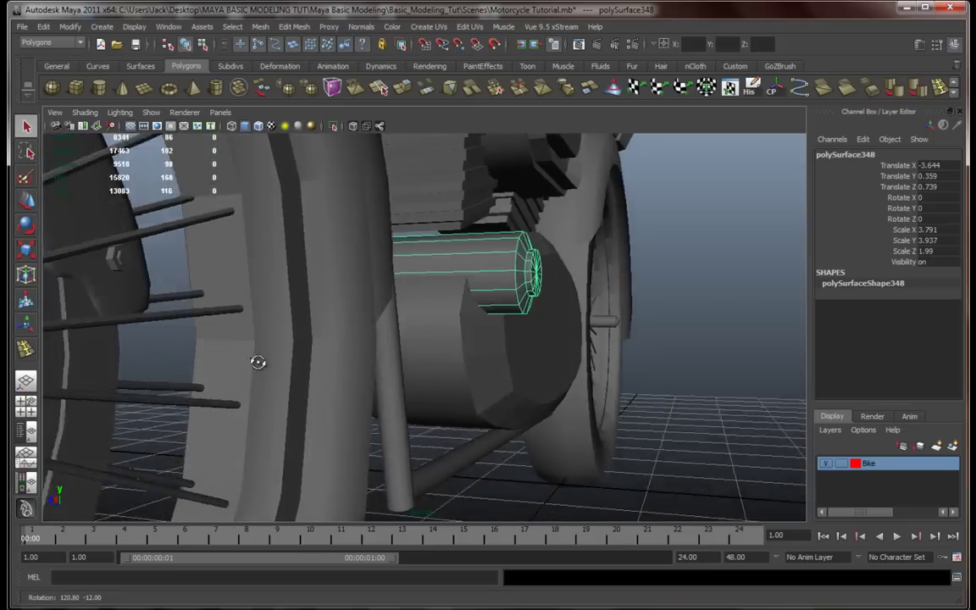
Step: Move the selected capped cylinder along Z to centre it across the engine, at Translate Z of about 0.808
{"action": "key", "text": "w"}
{"action": "left_click_drag", "start_coordinate": [449, 305], "coordinate": [401, 252], "text": "alt"}
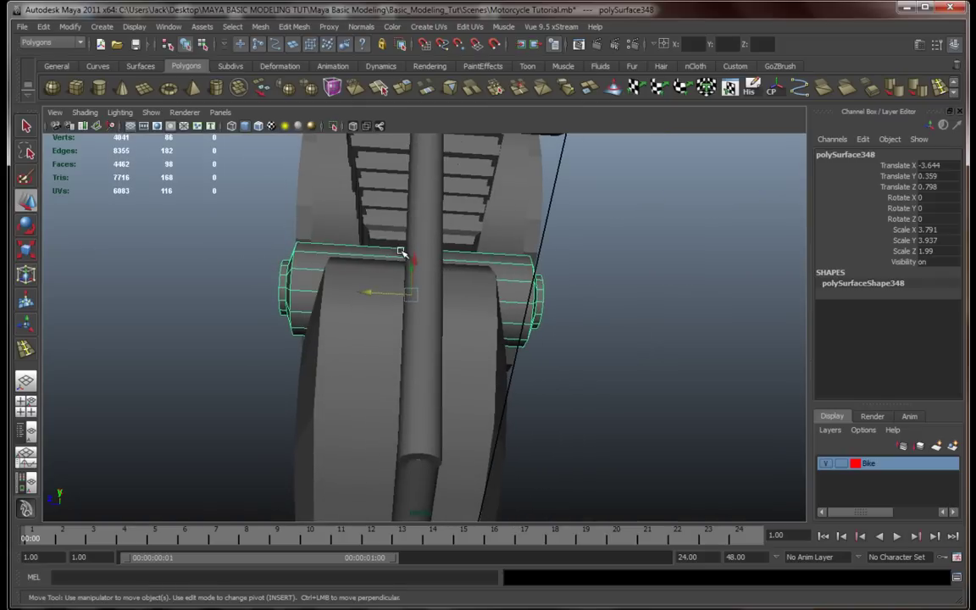
{"action": "left_click_drag", "start_coordinate": [377, 291], "coordinate": [403, 281]}
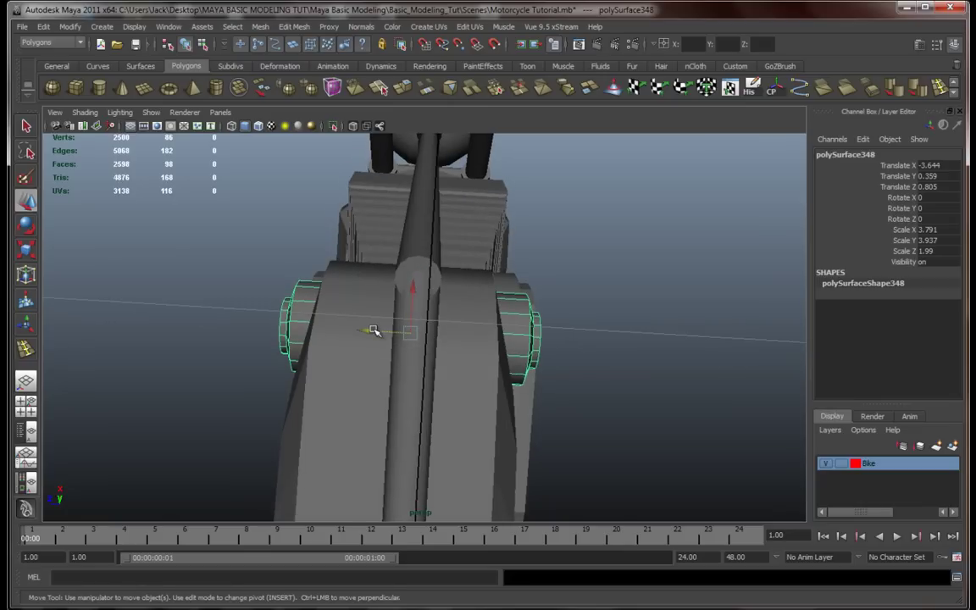
{"action": "left_click_drag", "start_coordinate": [371, 331], "coordinate": [524, 449]}
{"action": "left_click", "coordinate": [523, 405]}
{"action": "left_click_drag", "start_coordinate": [522, 405], "coordinate": [458, 370], "text": "alt"}
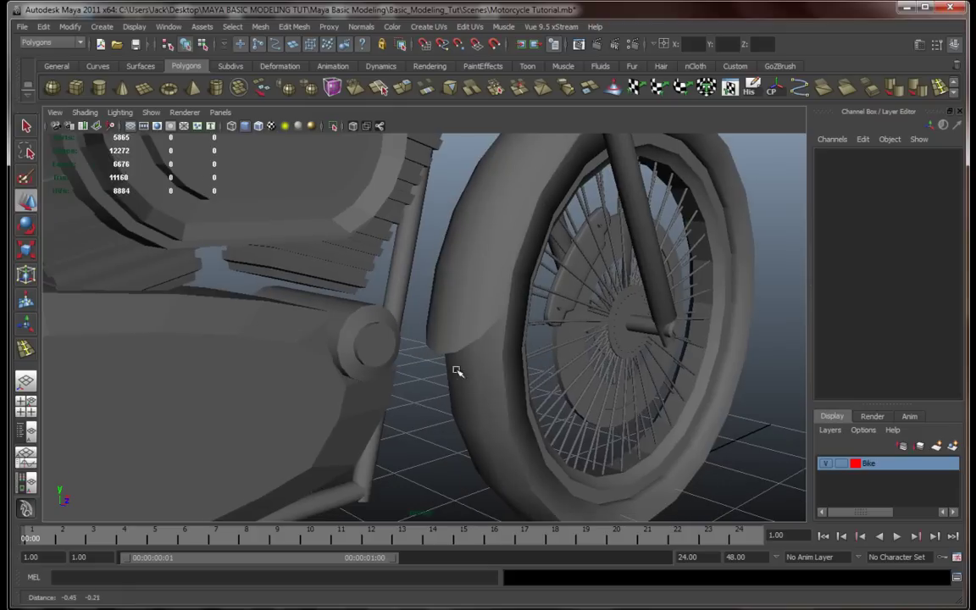
Step: Shorten the capped cylinder along its length to a Scale Z of about 1.765
{"action": "left_click", "coordinate": [365, 343]}
{"action": "key", "text": "r"}
{"action": "left_click_drag", "start_coordinate": [351, 338], "coordinate": [347, 339]}
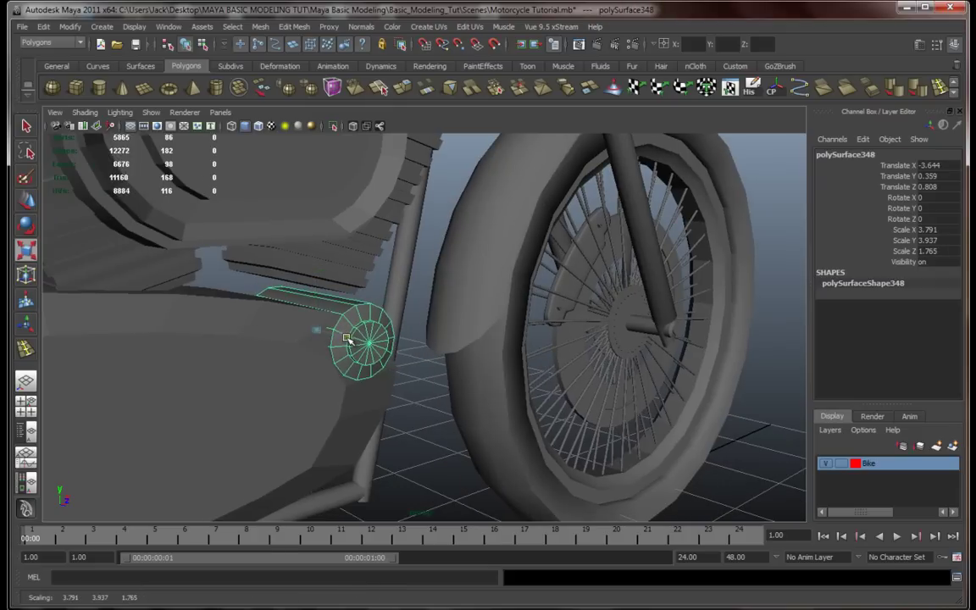
{"action": "left_click", "coordinate": [426, 357]}
Step: Duplicate the small bolt on the front brake caliper and start shifting the copy toward the engine
{"action": "left_click_drag", "start_coordinate": [479, 361], "coordinate": [416, 360], "text": "alt"}
{"action": "middle_click_drag", "start_coordinate": [490, 391], "coordinate": [383, 385], "text": "alt"}
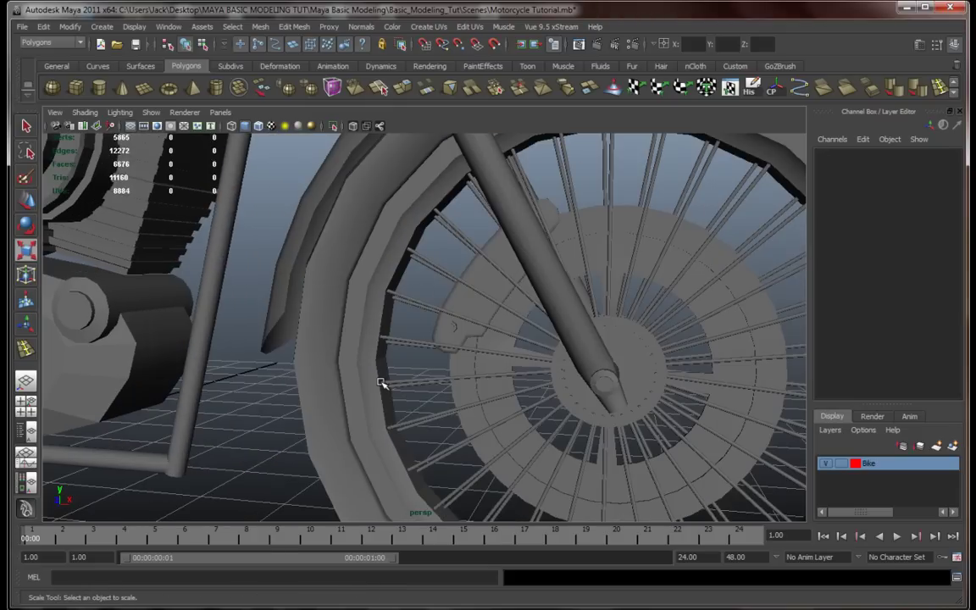
{"action": "scroll", "coordinate": [415, 392], "scroll_direction": "up", "scroll_amount": 4}
{"action": "left_click", "coordinate": [480, 329]}
{"action": "left_click_drag", "start_coordinate": [490, 369], "coordinate": [441, 362], "text": "alt"}
{"action": "key", "text": "ctrl+d"}
{"action": "key", "text": "w"}
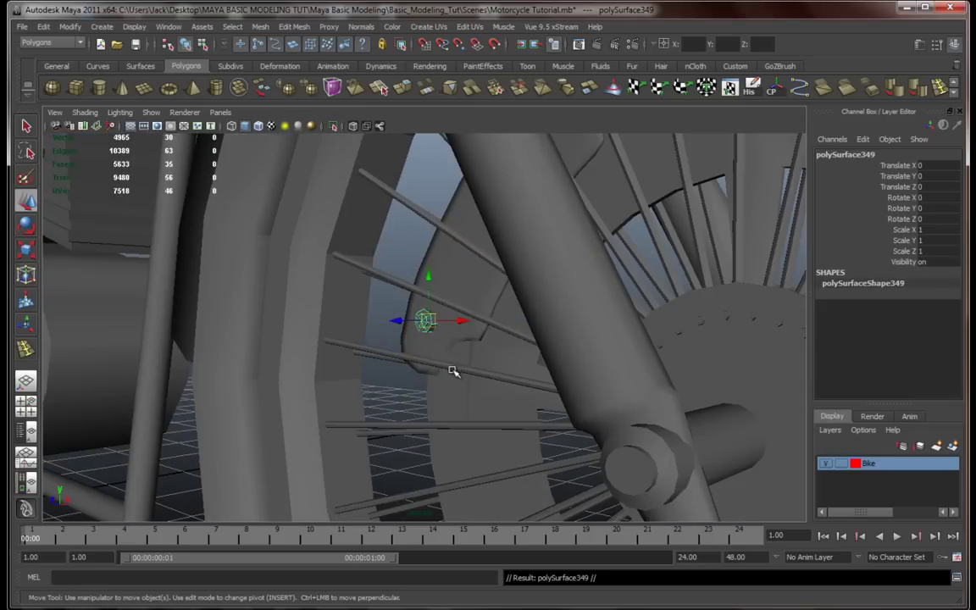
{"action": "left_click_drag", "start_coordinate": [401, 321], "coordinate": [347, 341]}
Step: Move the copied bolt to the upper front of the cylinder's end cap, at Translate X about -2.445 and Y about 0.224
{"action": "scroll", "coordinate": [347, 387], "scroll_direction": "down", "scroll_amount": 5}
{"action": "left_click_drag", "start_coordinate": [346, 392], "coordinate": [424, 397], "text": "alt"}
{"action": "middle_click_drag", "start_coordinate": [424, 397], "coordinate": [491, 400], "text": "alt"}
{"action": "left_click_drag", "start_coordinate": [576, 342], "coordinate": [357, 340]}
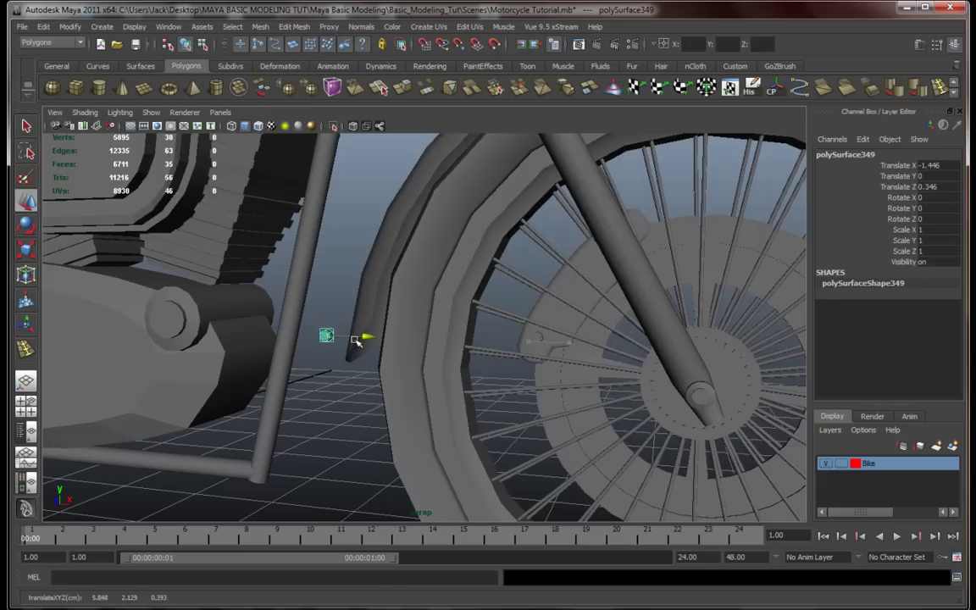
{"action": "left_click_drag", "start_coordinate": [214, 326], "coordinate": [229, 328]}
{"action": "left_click_drag", "start_coordinate": [229, 328], "coordinate": [370, 348], "text": "alt"}
{"action": "key", "text": "f"}
{"action": "scroll", "coordinate": [372, 348], "scroll_direction": "down", "scroll_amount": 5}
{"action": "mouse_move", "coordinate": [454, 336]}
{"action": "left_mouse_down"}
{"action": "mouse_move", "coordinate": [478, 339]}
{"action": "mouse_move", "coordinate": [455, 351]}
{"action": "left_mouse_up"}
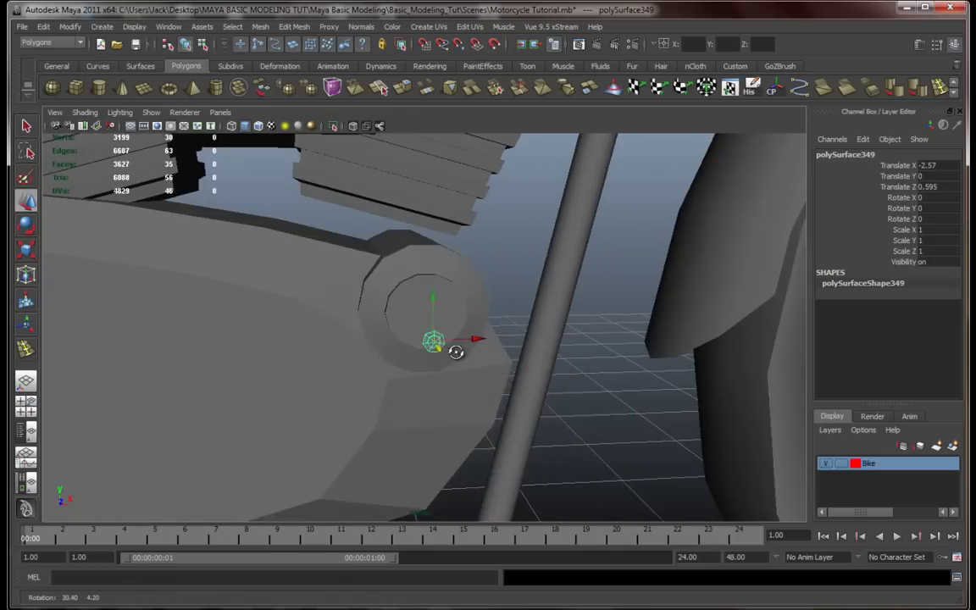
{"action": "scroll", "coordinate": [454, 348], "scroll_direction": "up", "scroll_amount": 4}
{"action": "middle_click_drag", "start_coordinate": [457, 340], "coordinate": [439, 227], "text": "alt"}
{"action": "left_click_drag", "start_coordinate": [439, 227], "coordinate": [530, 282], "text": "alt"}
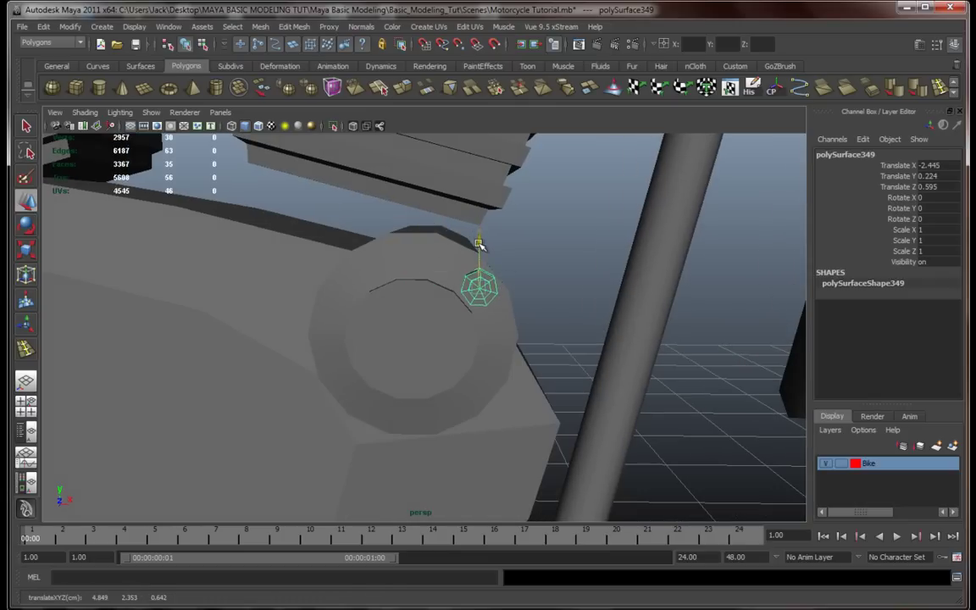
Step: Sink the copied bolt slightly into the end cap, at Translate Z of about 0.562
{"action": "key", "text": "f"}
{"action": "left_click_drag", "start_coordinate": [506, 272], "coordinate": [491, 331], "text": "alt"}
{"action": "scroll", "coordinate": [415, 269], "scroll_direction": "down", "scroll_amount": 5}
{"action": "middle_click_drag", "start_coordinate": [491, 330], "coordinate": [501, 274], "text": "alt"}
{"action": "left_click_drag", "start_coordinate": [474, 317], "coordinate": [474, 320], "text": "alt"}
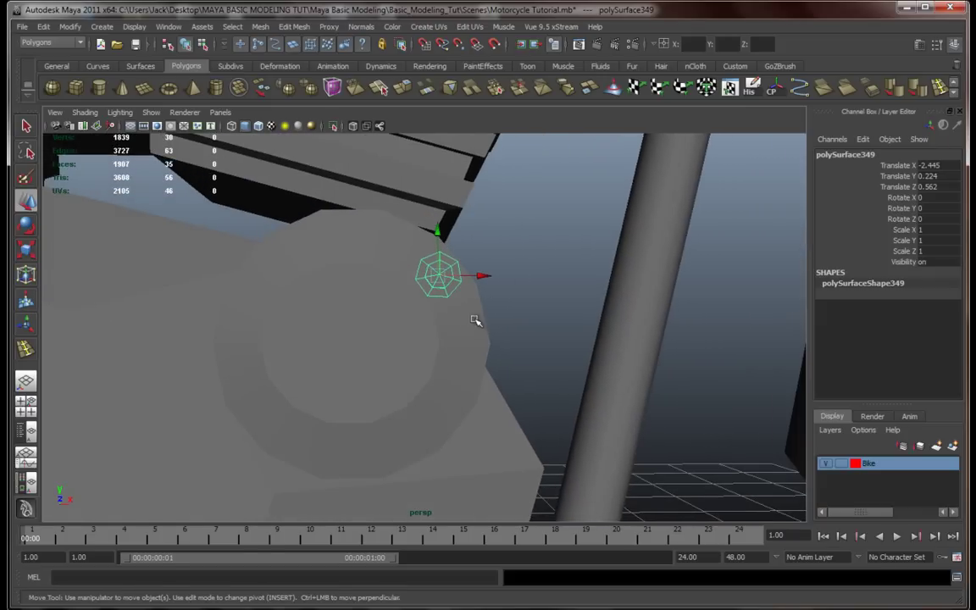
Step: Place further copies of the bolt around the end cap's rim, plus a spare on the side cover next to it
{"action": "left_click_drag", "start_coordinate": [439, 230], "coordinate": [334, 256]}
{"action": "left_click", "coordinate": [452, 256]}
{"action": "left_click_drag", "start_coordinate": [418, 314], "coordinate": [310, 271], "text": "alt"}
Step: Combine the three bolts on the end cap into one mesh and centre its pivot
{"action": "left_click", "coordinate": [339, 270]}
{"action": "left_click", "coordinate": [465, 270], "text": "shift"}
{"action": "left_click", "coordinate": [458, 381], "text": "shift"}
{"action": "left_click", "coordinate": [239, 88]}
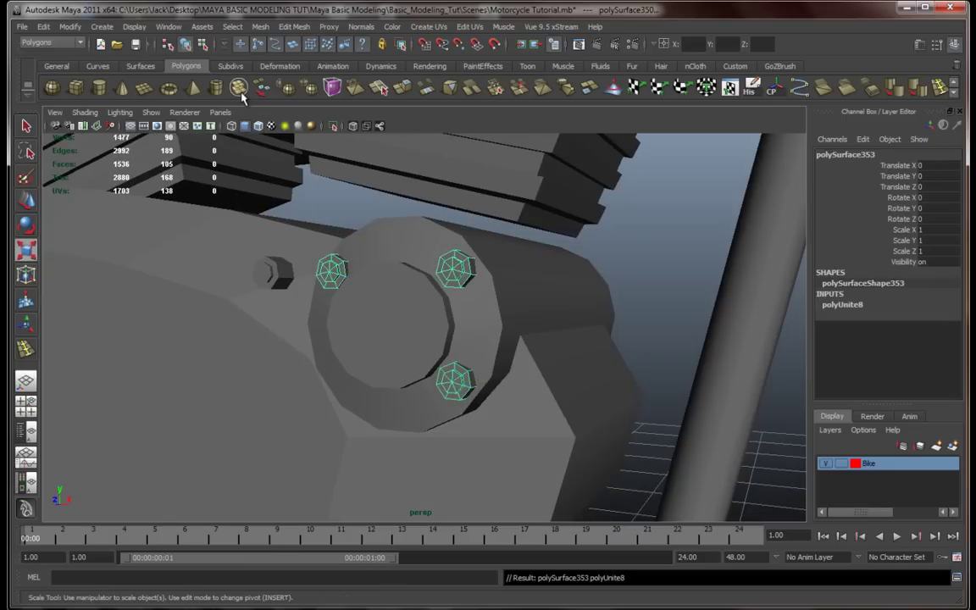
{"action": "left_click_drag", "start_coordinate": [377, 280], "coordinate": [391, 289], "text": "alt"}
{"action": "key", "text": "w"}
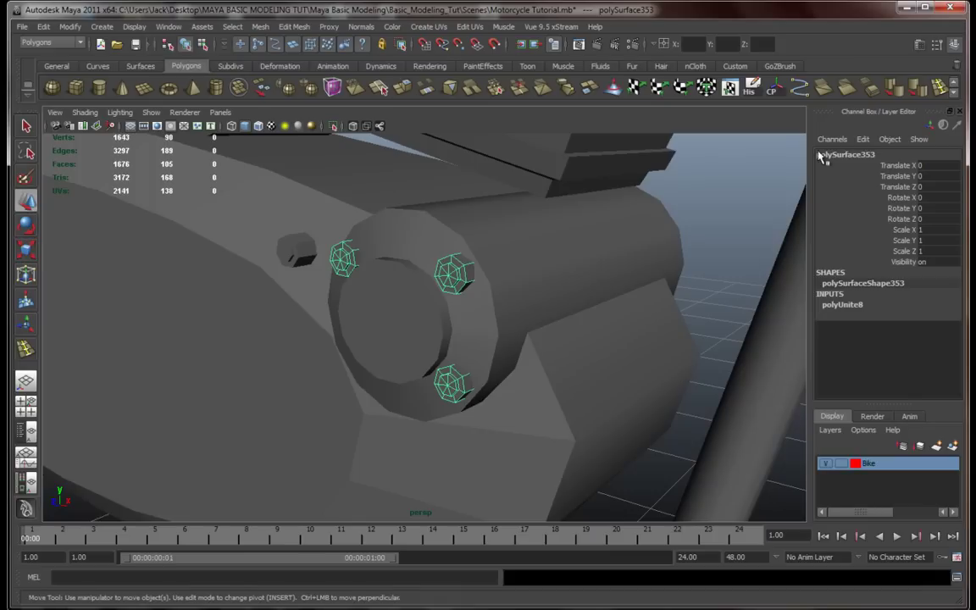
{"action": "left_click", "coordinate": [773, 88]}
Step: Duplicate the combined end-cap bolts and move the copy to the opposite side of the engine, at Translate Z about -1.263
{"action": "left_click_drag", "start_coordinate": [586, 279], "coordinate": [533, 275], "text": "alt"}
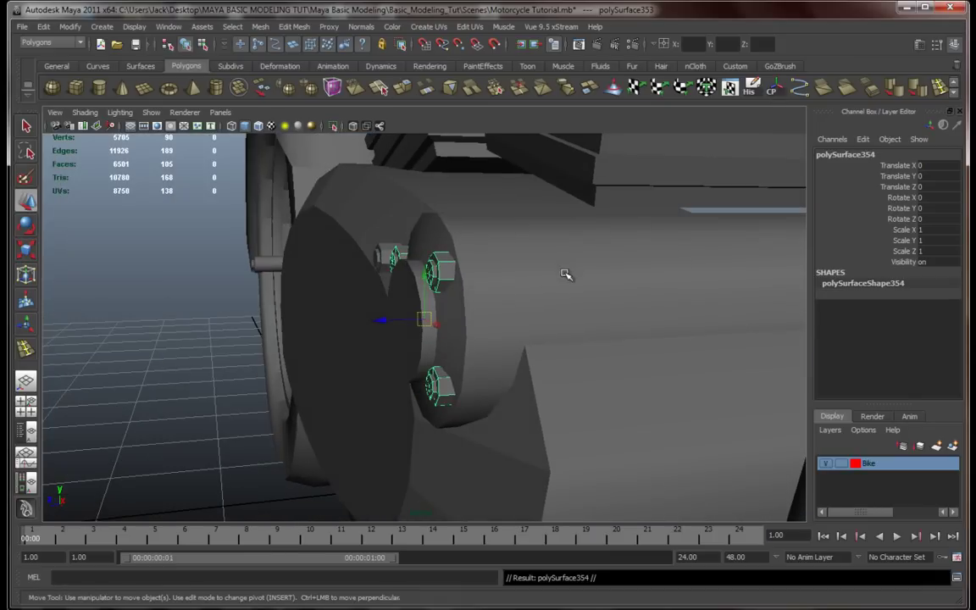
{"action": "left_click_drag", "start_coordinate": [390, 318], "coordinate": [681, 316]}
{"action": "left_click_drag", "start_coordinate": [685, 316], "coordinate": [592, 316], "text": "alt"}
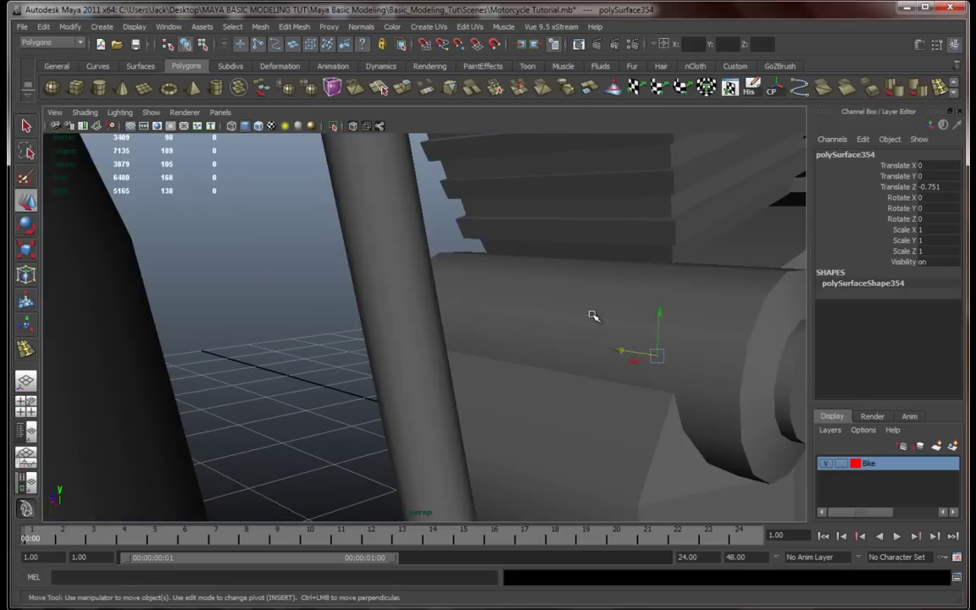
{"action": "middle_click_drag", "start_coordinate": [644, 324], "coordinate": [496, 269], "text": "alt"}
{"action": "left_click_drag", "start_coordinate": [468, 295], "coordinate": [586, 297]}
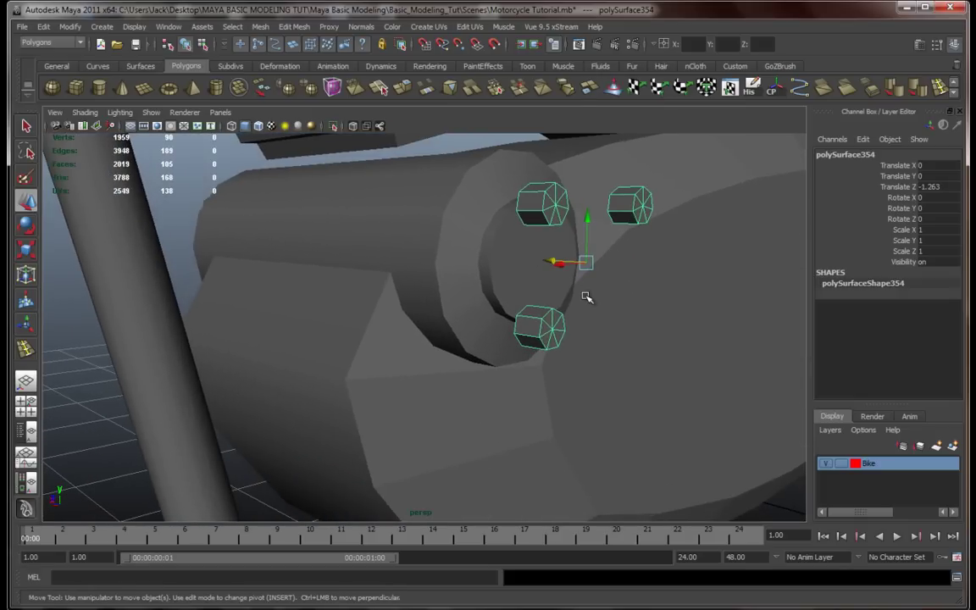
Step: Mirror the copied end-cap bolts by setting their Scale Z to -1
{"action": "left_click", "coordinate": [941, 252]}
{"action": "type", "text": "-1"}
{"action": "key", "text": "Return"}
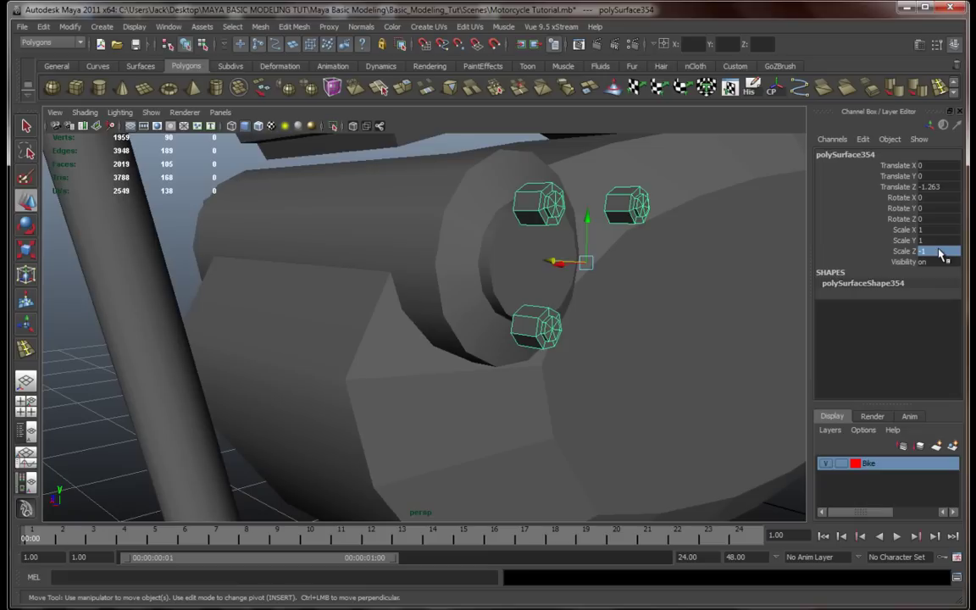
Step: Position the spare bolt on the engine's side cover near the end cap, at Translate X about -2.978 and Z about 0.487
{"action": "left_click_drag", "start_coordinate": [653, 318], "coordinate": [512, 309], "text": "alt"}
{"action": "middle_click_drag", "start_coordinate": [512, 309], "coordinate": [610, 377], "text": "alt"}
{"action": "scroll", "coordinate": [610, 377], "scroll_direction": "down", "scroll_amount": 5}
{"action": "left_click_drag", "start_coordinate": [610, 377], "coordinate": [483, 321], "text": "alt"}
{"action": "left_click", "coordinate": [538, 285]}
{"action": "scroll", "coordinate": [513, 323], "scroll_direction": "up", "scroll_amount": 5}
{"action": "mouse_move", "coordinate": [483, 321]}
{"action": "middle_mouse_down", "text": "alt"}
{"action": "mouse_move", "coordinate": [504, 321]}
{"action": "mouse_move", "coordinate": [478, 321]}
{"action": "middle_mouse_up", "text": "alt"}
{"action": "left_click_drag", "start_coordinate": [466, 308], "coordinate": [518, 340]}
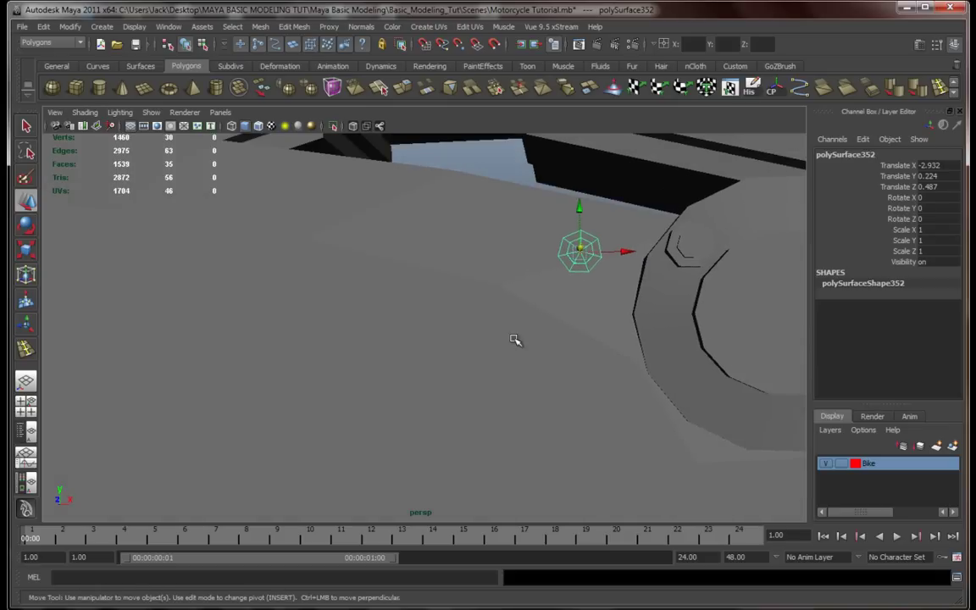
{"action": "scroll", "coordinate": [518, 340], "scroll_direction": "down", "scroll_amount": 3}
{"action": "left_click_drag", "start_coordinate": [593, 269], "coordinate": [571, 268]}
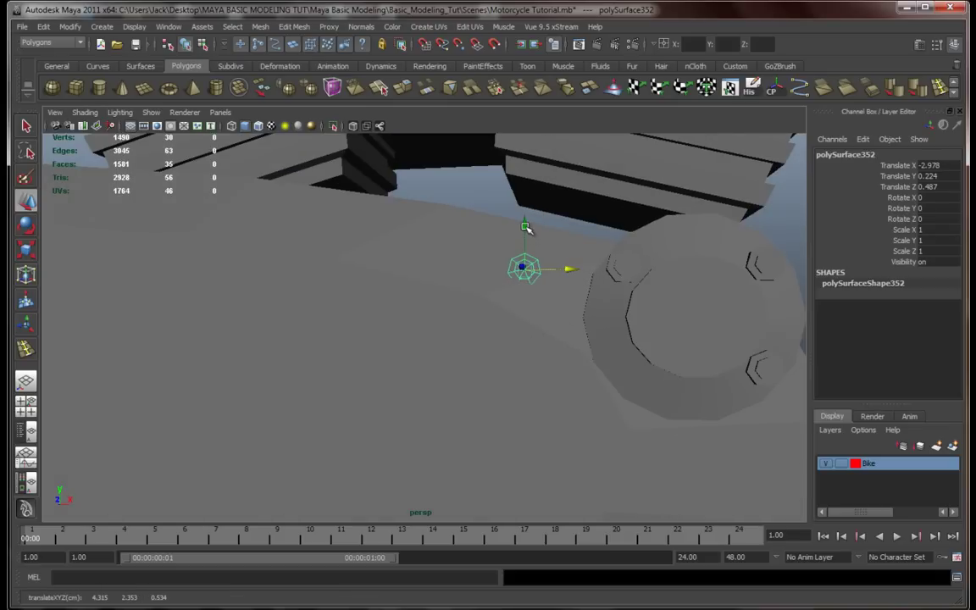
Step: Distribute copies of the bolt around the engine's side cover, with one at about X -5.006, Y 0.181, Z 0.547
{"action": "left_click_drag", "start_coordinate": [525, 210], "coordinate": [477, 284], "text": "alt"}
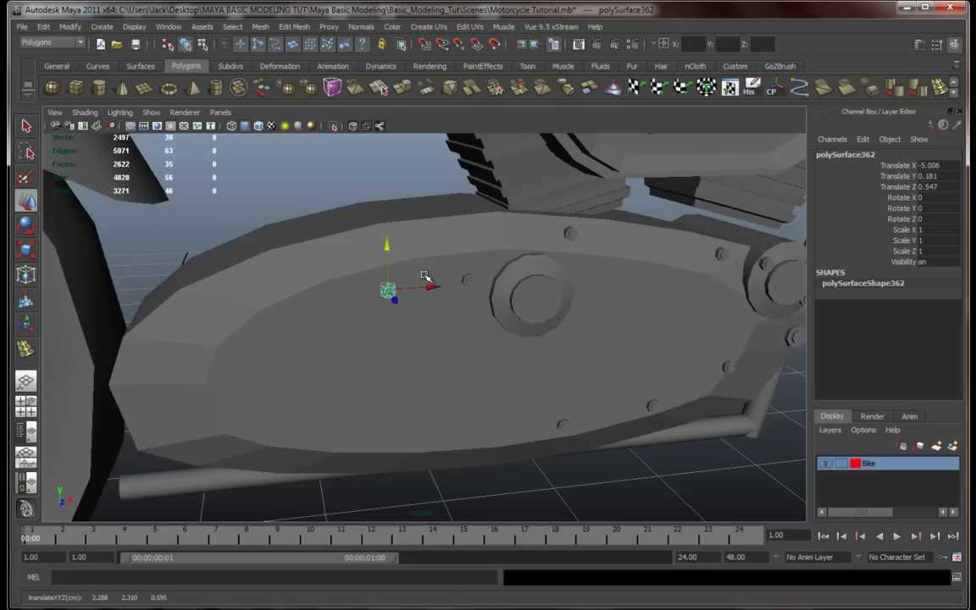
{"action": "left_click_drag", "start_coordinate": [528, 362], "coordinate": [504, 340], "text": "alt"}
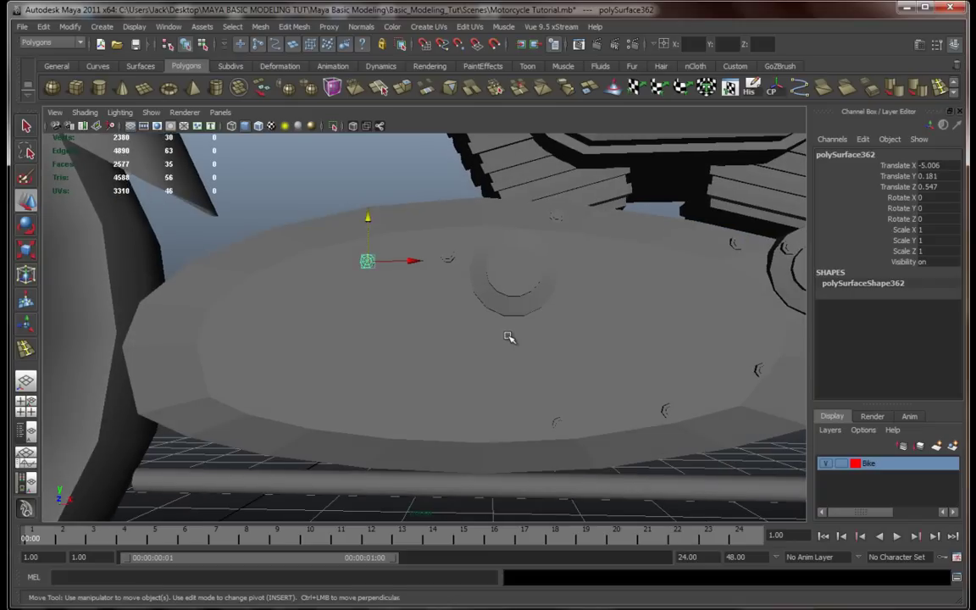
{"action": "scroll", "coordinate": [510, 389], "scroll_direction": "down", "scroll_amount": 5}
{"action": "left_click_drag", "start_coordinate": [510, 390], "coordinate": [539, 441], "text": "alt"}
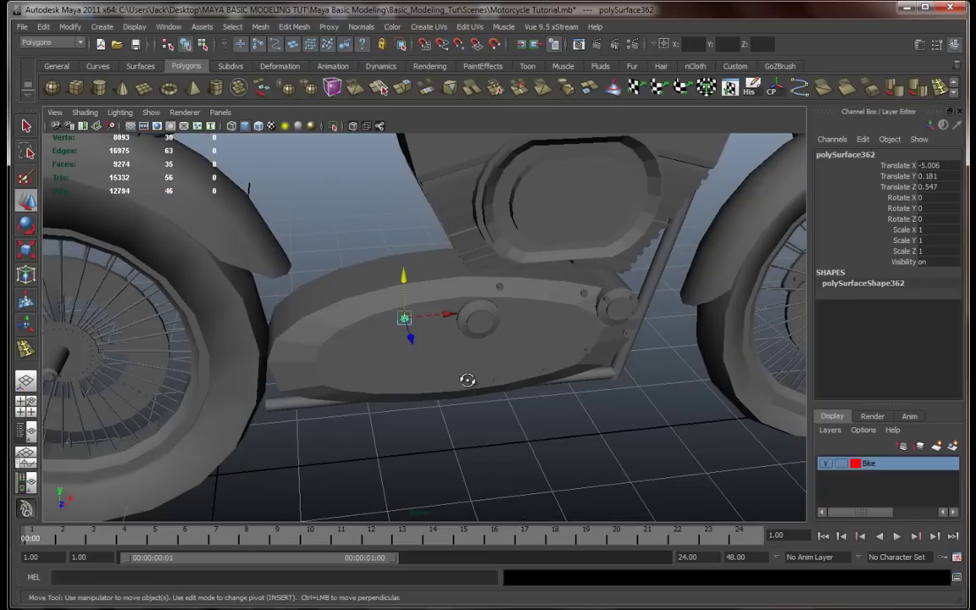
{"action": "left_click_drag", "start_coordinate": [466, 378], "coordinate": [489, 377], "text": "alt"}
{"action": "scroll", "coordinate": [489, 377], "scroll_direction": "up", "scroll_amount": 8}
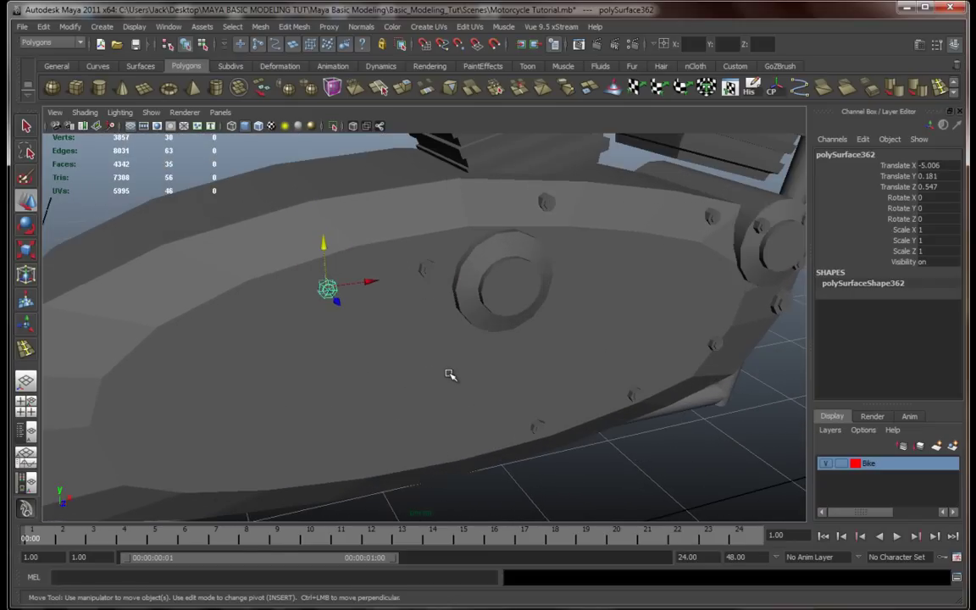
Step: Combine all the bolts around the side cover into one mesh and centre its pivot
{"action": "left_click", "coordinate": [506, 217]}
{"action": "left_click_drag", "start_coordinate": [506, 216], "coordinate": [448, 280], "text": "alt"}
{"action": "left_click", "coordinate": [462, 232]}
{"action": "left_click_drag", "start_coordinate": [462, 232], "coordinate": [591, 355], "text": "alt"}
{"action": "left_click", "coordinate": [591, 363]}
{"action": "left_click", "coordinate": [504, 383]}
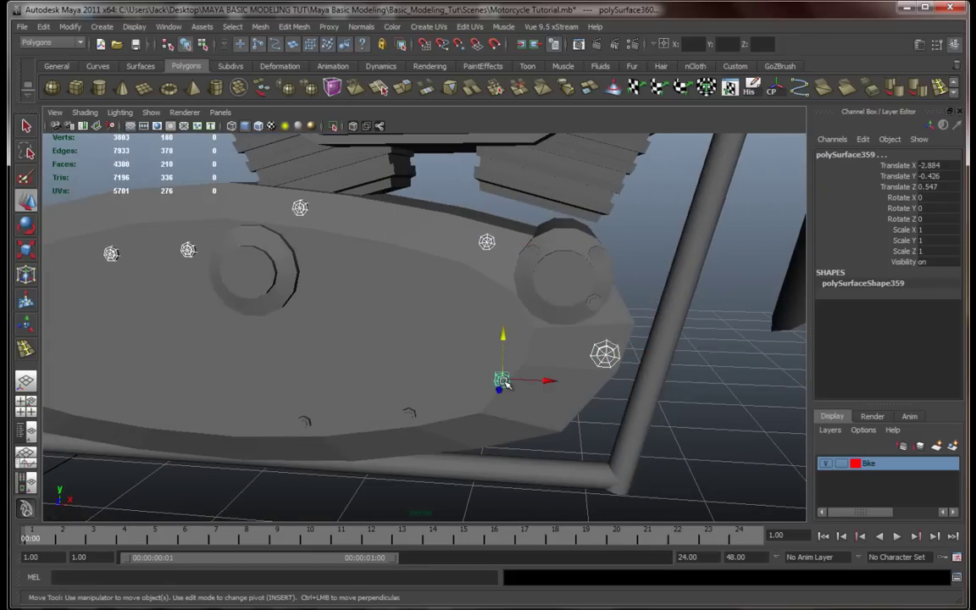
{"action": "left_click_drag", "start_coordinate": [315, 342], "coordinate": [469, 374], "text": "alt"}
{"action": "left_click", "coordinate": [217, 85]}
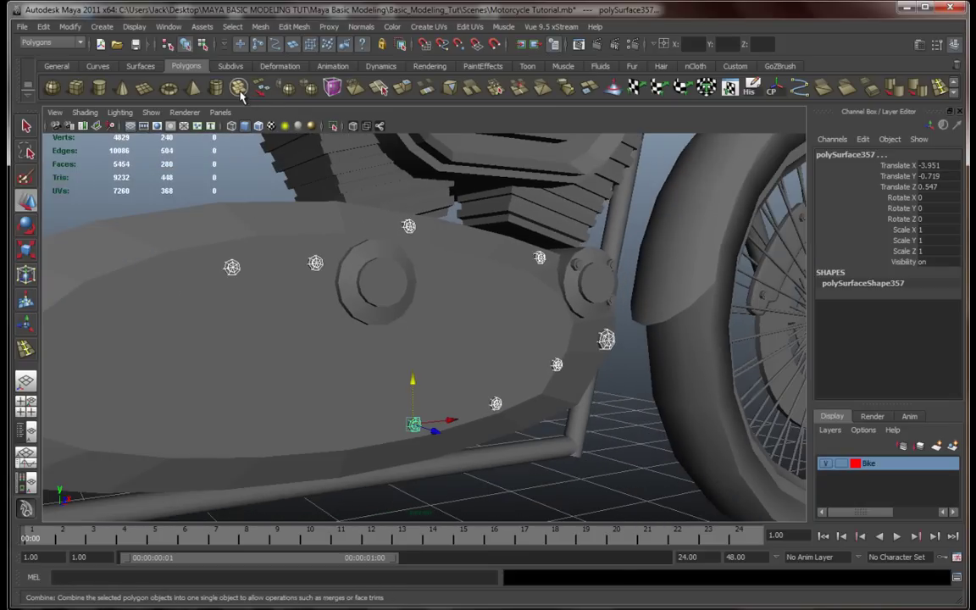
{"action": "left_click", "coordinate": [774, 90]}
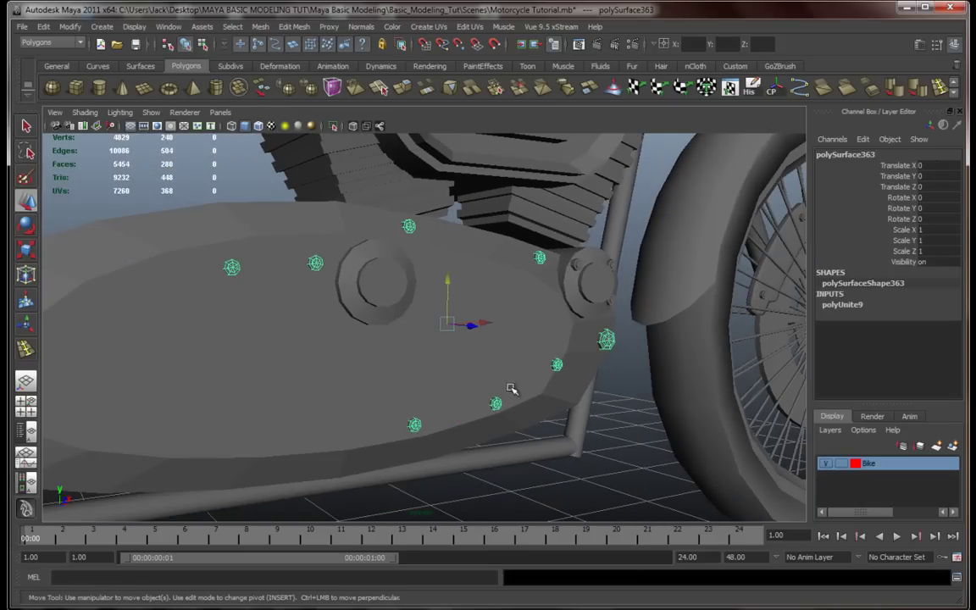
Step: Duplicate the combined side-cover bolts and move the copy beyond the opposite cover, at Translate Z about -1.305
{"action": "key", "text": "ctrl+d"}
{"action": "left_click_drag", "start_coordinate": [525, 371], "coordinate": [304, 368], "text": "alt"}
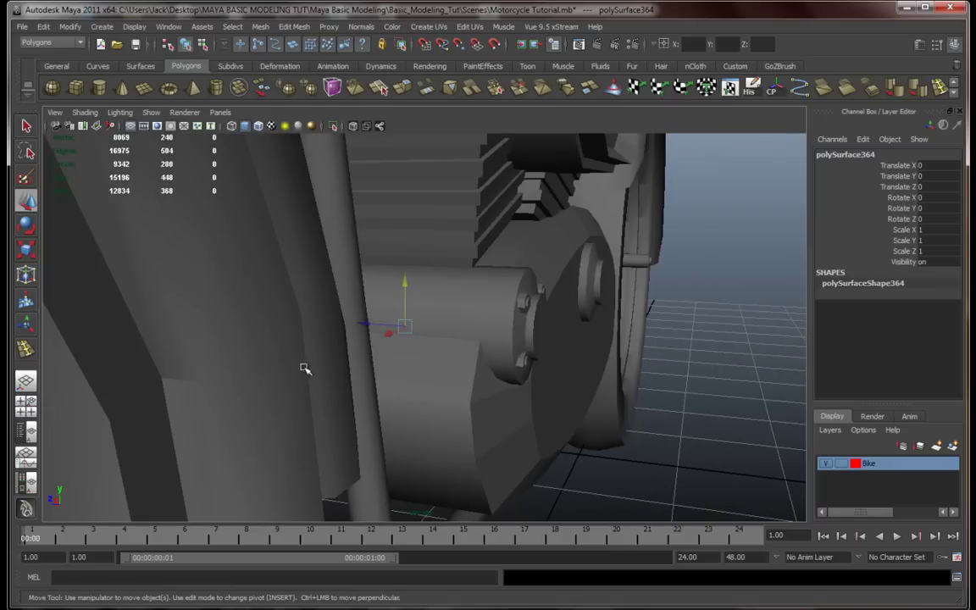
{"action": "left_click_drag", "start_coordinate": [364, 329], "coordinate": [508, 405]}
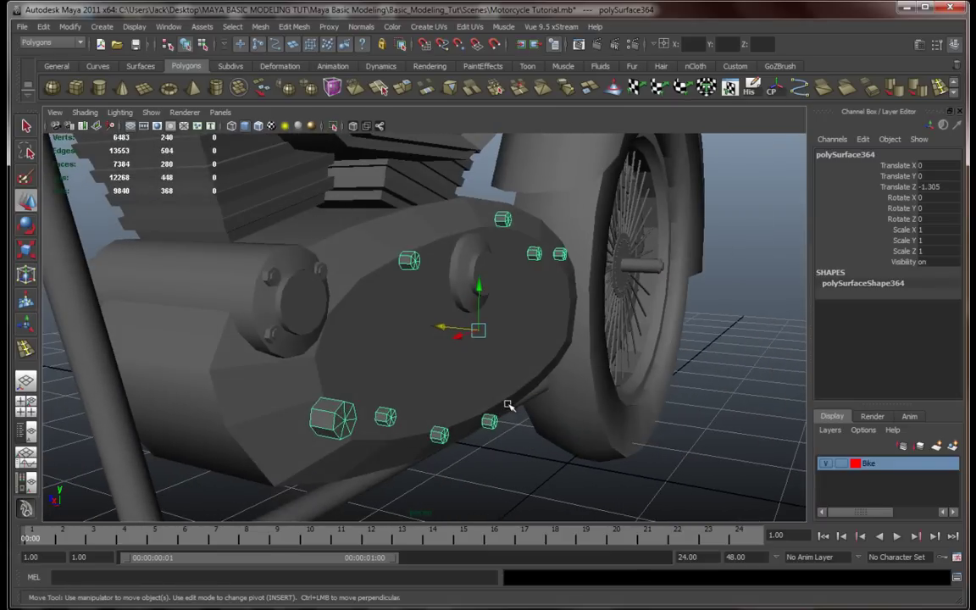
Step: Mirror the copied side-cover bolts with a Scale Z of -1 and seat them in the opposite cover at Translate Z about -0.904
{"action": "left_click", "coordinate": [938, 251]}
{"action": "type", "text": "-1"}
{"action": "key", "text": "Return"}
{"action": "middle_click_drag", "start_coordinate": [572, 392], "coordinate": [603, 378], "text": "alt"}
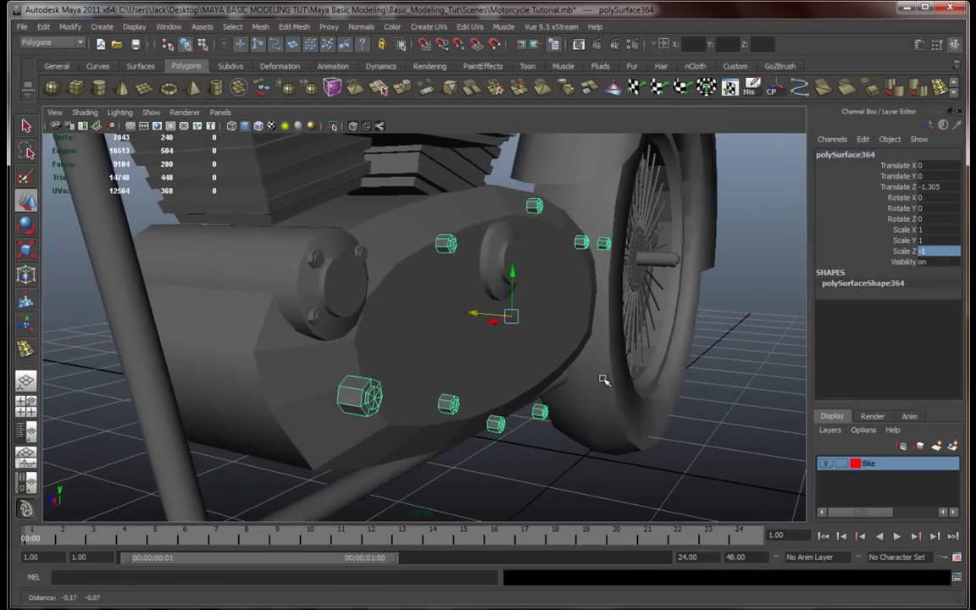
{"action": "left_click_drag", "start_coordinate": [474, 316], "coordinate": [412, 312]}
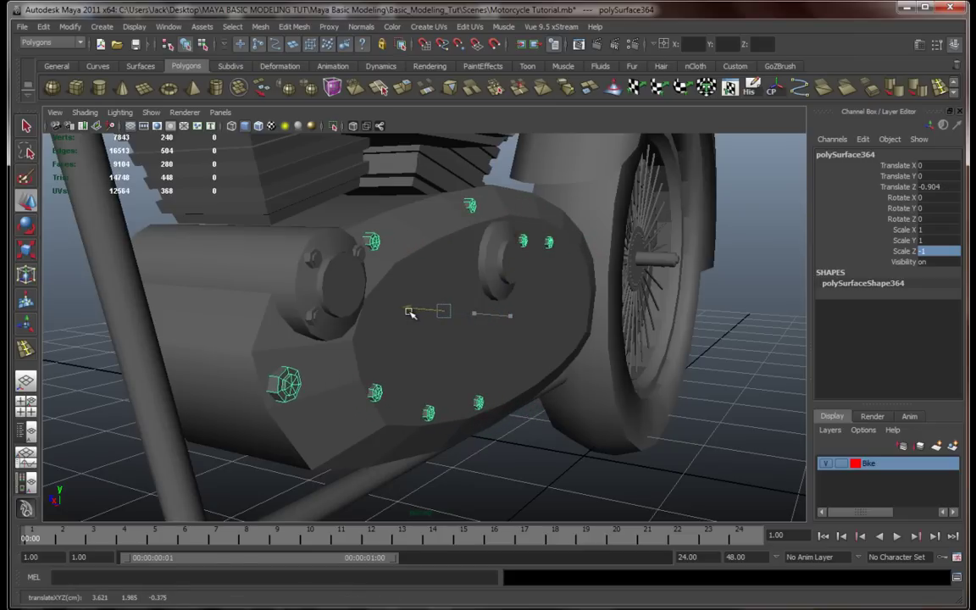
{"action": "left_click", "coordinate": [504, 449]}
Step: Check the bolts on the whole motorcycle and save the scene
{"action": "left_click_drag", "start_coordinate": [504, 449], "coordinate": [519, 364], "text": "alt"}
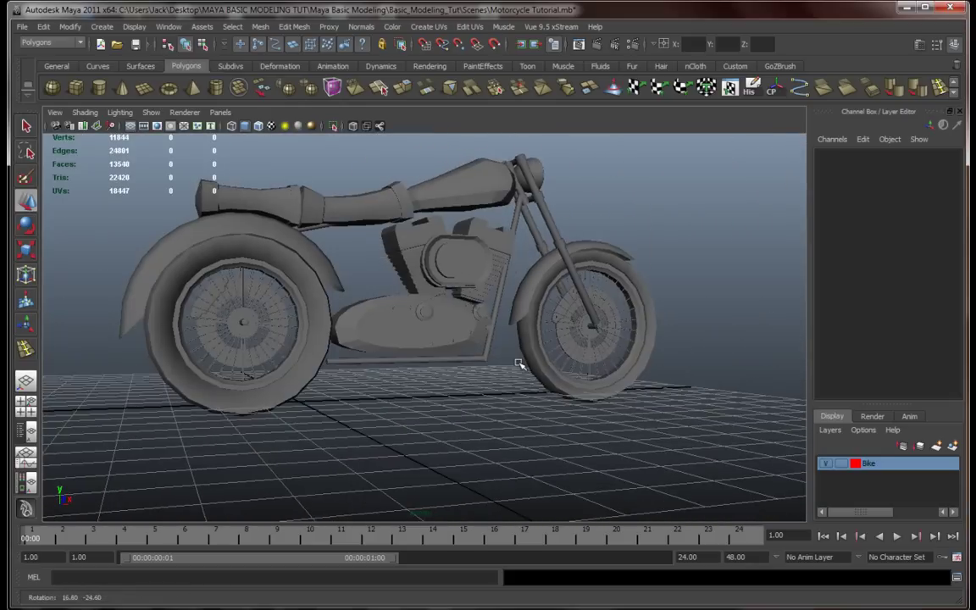
{"action": "scroll", "coordinate": [519, 364], "scroll_direction": "up", "scroll_amount": 10}
{"action": "mouse_move", "coordinate": [579, 406]}
{"action": "left_mouse_down", "text": "alt"}
{"action": "mouse_move", "coordinate": [553, 398]}
{"action": "mouse_move", "coordinate": [584, 405]}
{"action": "left_mouse_up", "text": "alt"}
{"action": "key", "text": "ctrl+s"}
Step: Scale the oval cover in the middle of the engine slightly
{"action": "middle_click_drag", "start_coordinate": [549, 400], "coordinate": [536, 457], "text": "alt"}
{"action": "scroll", "coordinate": [531, 428], "scroll_direction": "down", "scroll_amount": 6}
{"action": "left_click_drag", "start_coordinate": [530, 425], "coordinate": [526, 397], "text": "alt"}
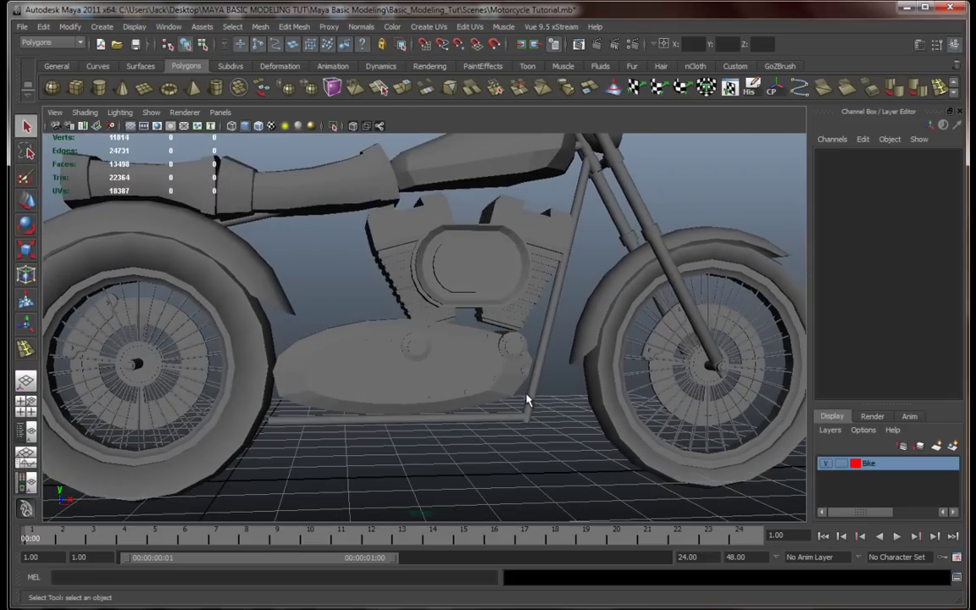
{"action": "scroll", "coordinate": [526, 398], "scroll_direction": "up", "scroll_amount": 5}
{"action": "middle_click_drag", "start_coordinate": [527, 399], "coordinate": [514, 432], "text": "alt"}
{"action": "left_click_drag", "start_coordinate": [505, 393], "coordinate": [473, 278], "text": "alt"}
{"action": "left_click", "coordinate": [471, 282]}
{"action": "key", "text": "r"}
{"action": "left_click_drag", "start_coordinate": [469, 330], "coordinate": [470, 318]}
{"action": "left_click", "coordinate": [322, 304]}
Step: Select the uppermost vertices of the rear cylinder's head, lower them slightly and nudge them along X
{"action": "left_click_drag", "start_coordinate": [322, 303], "coordinate": [400, 323], "text": "alt"}
{"action": "left_click", "coordinate": [396, 201]}
{"action": "scroll", "coordinate": [400, 323], "scroll_direction": "up", "scroll_amount": 4}
{"action": "middle_click_drag", "start_coordinate": [407, 322], "coordinate": [451, 386], "text": "alt"}
{"action": "right_click_drag", "start_coordinate": [360, 261], "coordinate": [337, 263]}
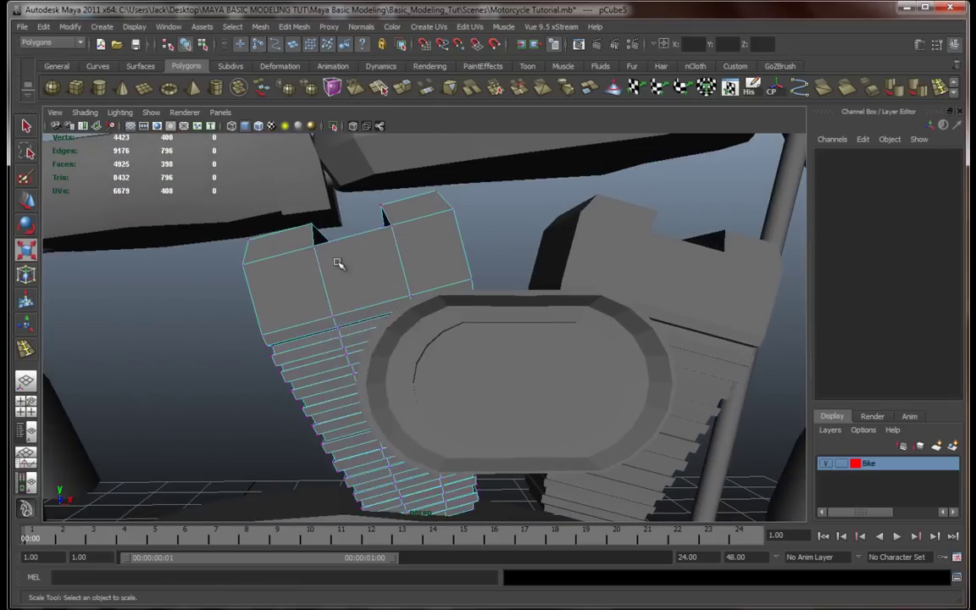
{"action": "middle_click_drag", "start_coordinate": [340, 266], "coordinate": [386, 314], "text": "alt"}
{"action": "left_click_drag", "start_coordinate": [386, 314], "coordinate": [404, 318], "text": "alt"}
{"action": "key", "text": "4"}
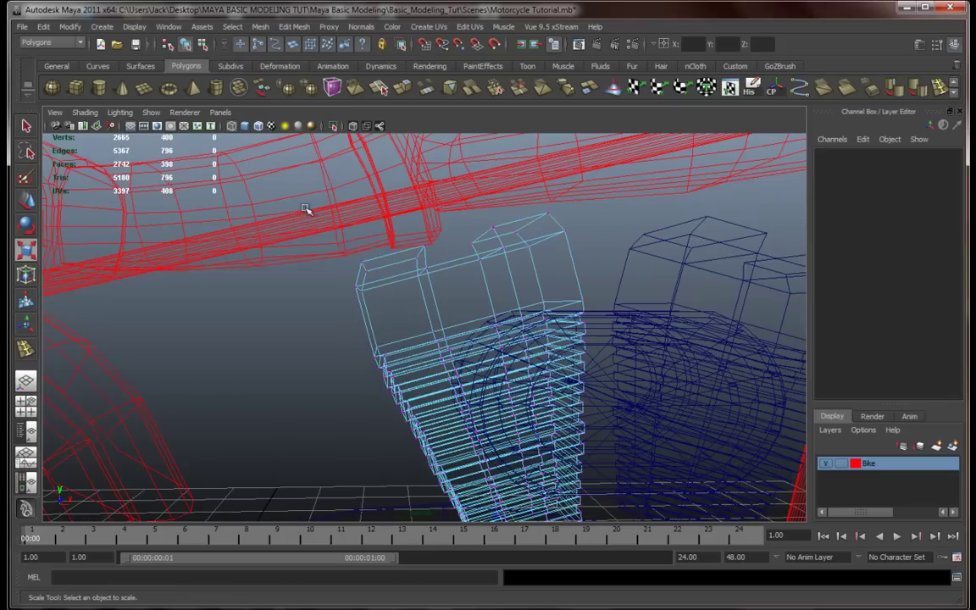
{"action": "left_click_drag", "start_coordinate": [306, 210], "coordinate": [379, 259], "text": "alt"}
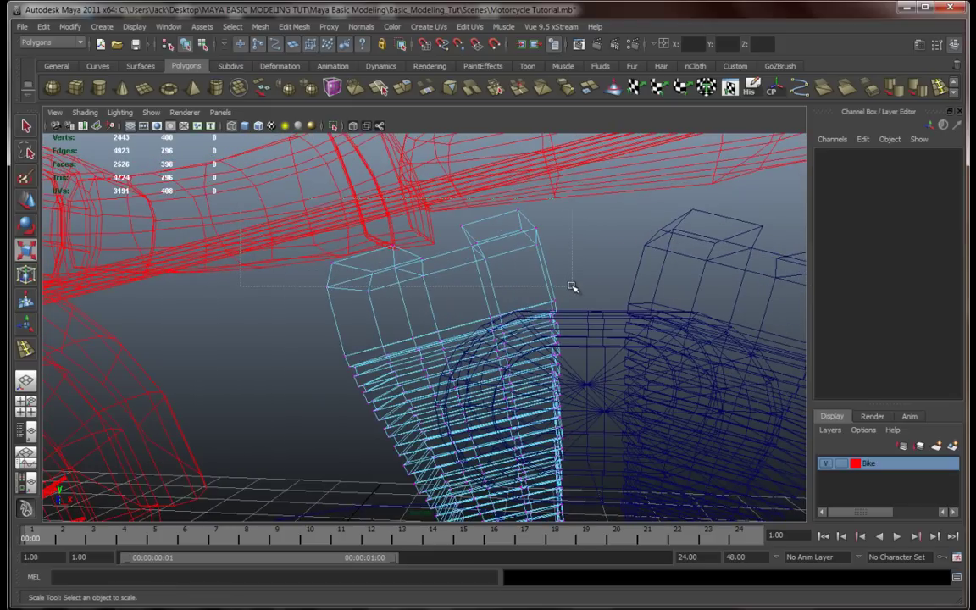
{"action": "left_click_drag", "start_coordinate": [572, 296], "coordinate": [573, 297]}
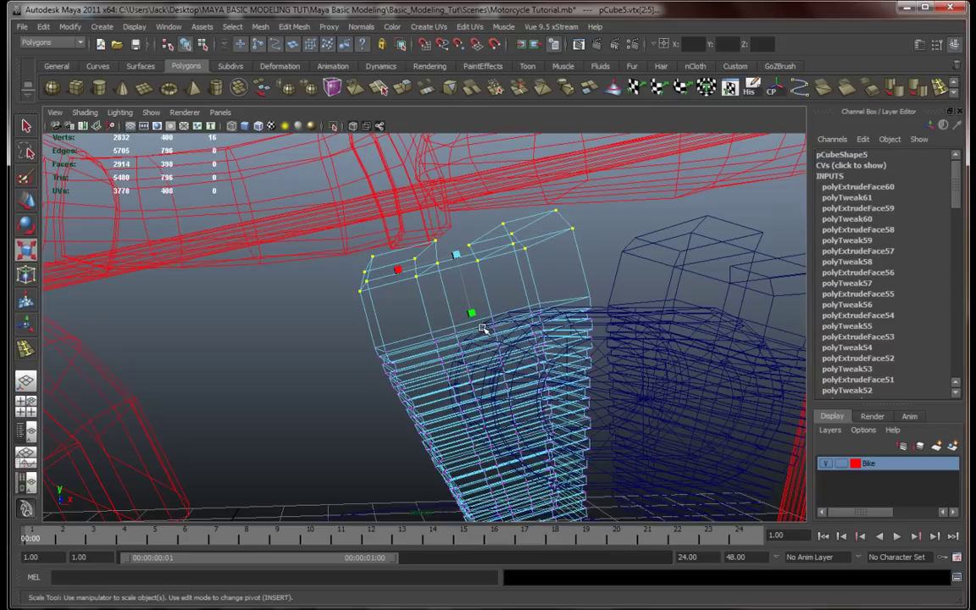
{"action": "key", "text": "5"}
{"action": "key", "text": "w"}
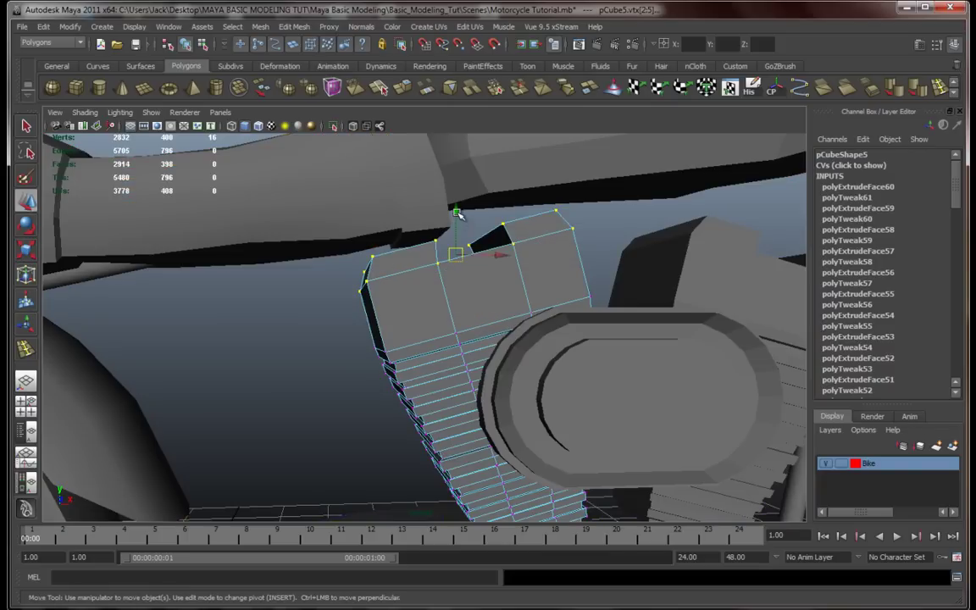
{"action": "left_click_drag", "start_coordinate": [458, 255], "coordinate": [450, 256], "text": "alt"}
{"action": "left_click_drag", "start_coordinate": [453, 211], "coordinate": [454, 223]}
{"action": "mouse_move", "coordinate": [498, 271]}
{"action": "left_mouse_down"}
{"action": "mouse_move", "coordinate": [496, 321]}
{"action": "mouse_move", "coordinate": [500, 269]}
{"action": "left_mouse_up"}
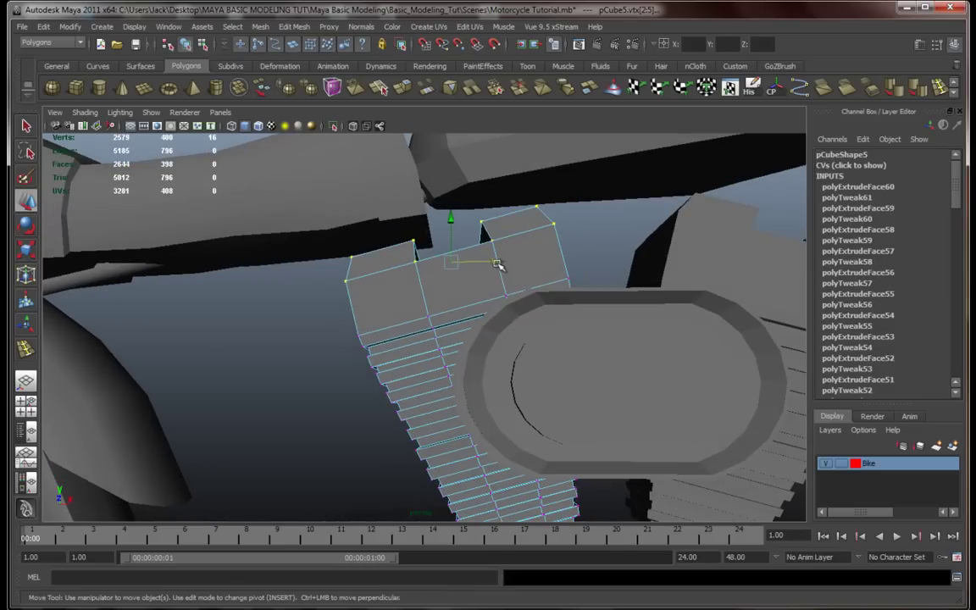
Step: Leave vertex editing on the rear cylinder and delete the unmodified front cylinder
{"action": "left_click_drag", "start_coordinate": [613, 335], "coordinate": [321, 232], "text": "alt"}
{"action": "left_click_drag", "start_coordinate": [370, 275], "coordinate": [337, 234], "text": "alt"}
{"action": "left_click_drag", "start_coordinate": [393, 284], "coordinate": [335, 355]}
{"action": "scroll", "coordinate": [336, 355], "scroll_direction": "down", "scroll_amount": 5}
{"action": "middle_click_drag", "start_coordinate": [371, 360], "coordinate": [332, 311], "text": "alt"}
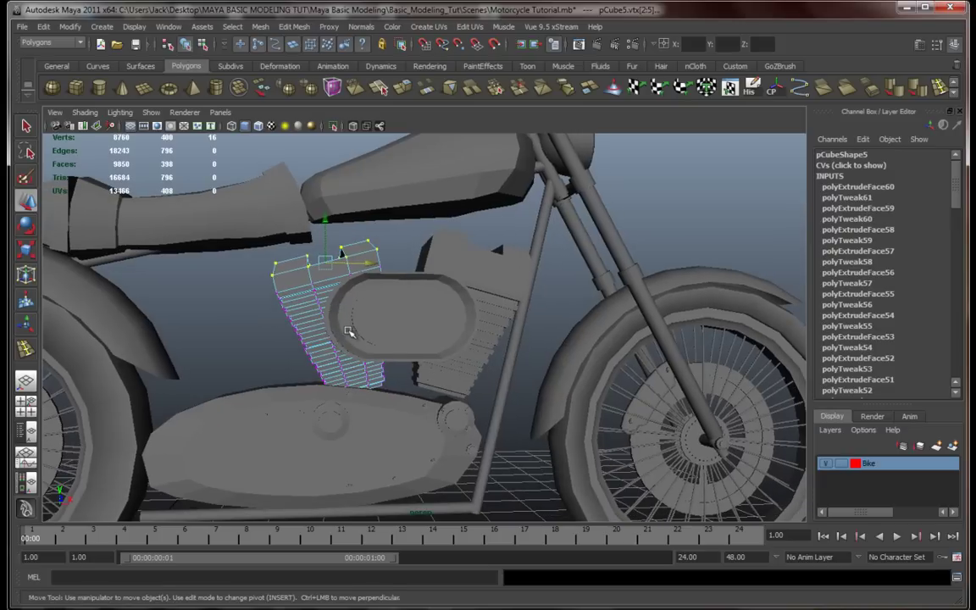
{"action": "scroll", "coordinate": [311, 342], "scroll_direction": "up", "scroll_amount": 5}
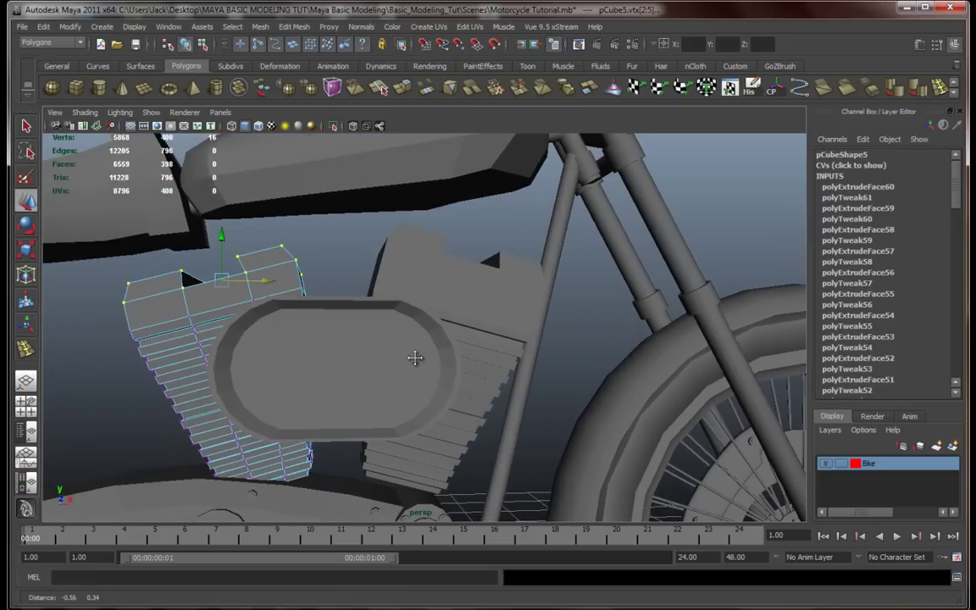
{"action": "left_click_drag", "start_coordinate": [414, 358], "coordinate": [375, 362], "text": "alt"}
{"action": "right_click_drag", "start_coordinate": [301, 327], "coordinate": [299, 310]}
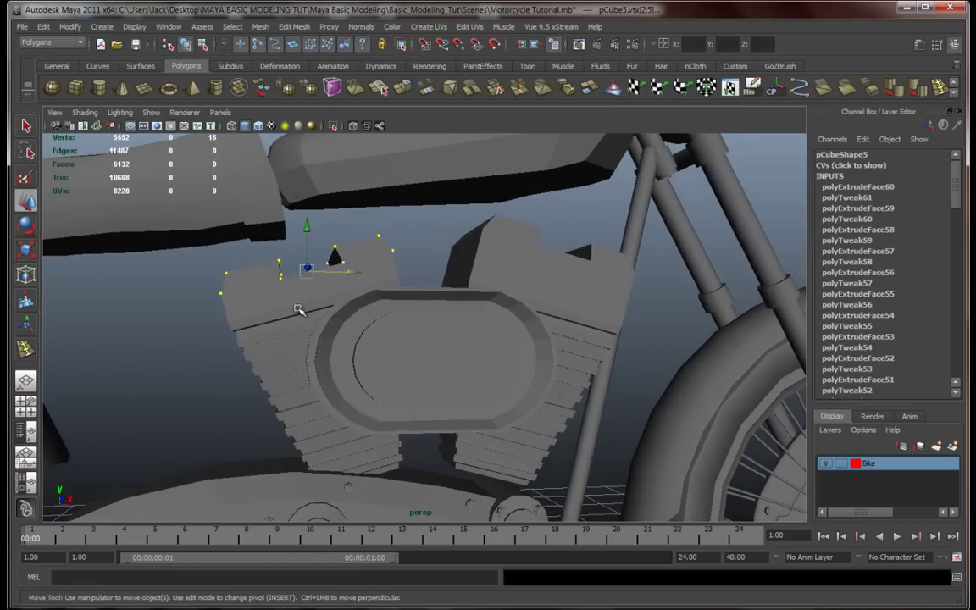
{"action": "key", "text": "F8"}
{"action": "left_click", "coordinate": [538, 256]}
{"action": "key", "text": "Delete"}
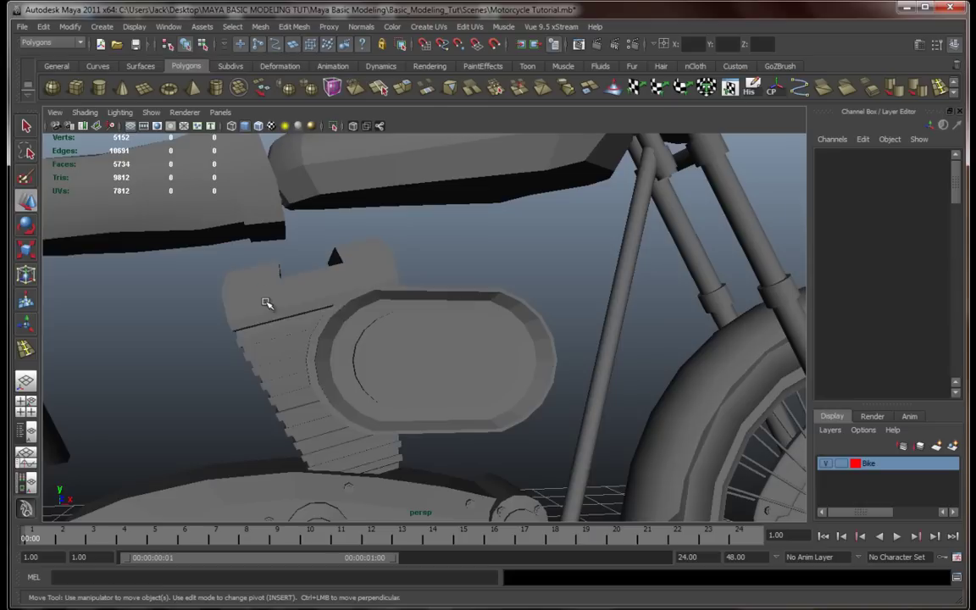
Step: Stretch the rear cylinder to a Scale Y of about 0.156 and raise it to Translate Y about 4.664
{"action": "left_click", "coordinate": [265, 302]}
{"action": "key", "text": "r"}
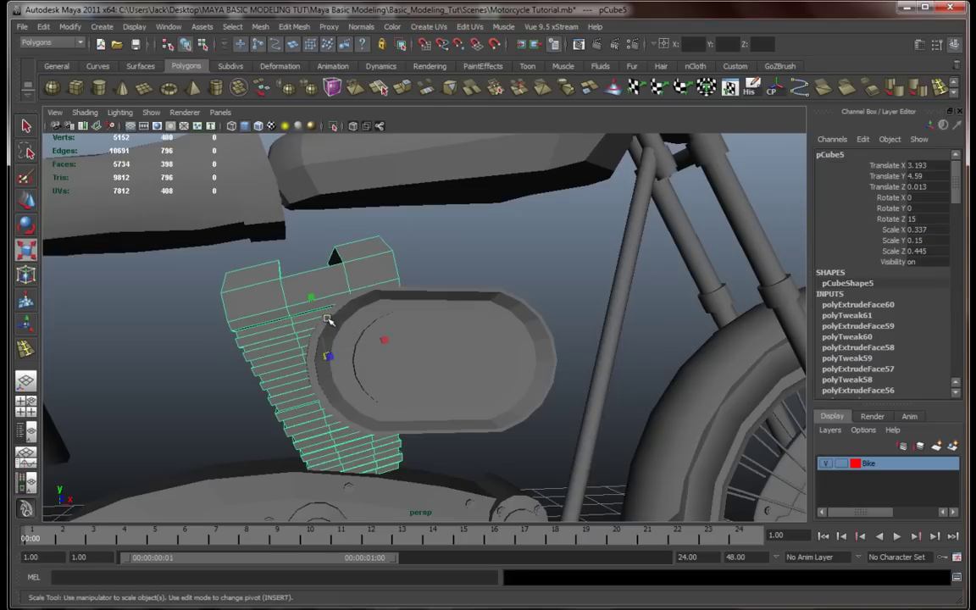
{"action": "mouse_move", "coordinate": [311, 299]}
{"action": "left_mouse_down"}
{"action": "mouse_move", "coordinate": [315, 289]}
{"action": "mouse_move", "coordinate": [326, 307]}
{"action": "mouse_move", "coordinate": [329, 300]}
{"action": "left_mouse_up"}
{"action": "middle_click_drag", "start_coordinate": [400, 340], "coordinate": [360, 332], "text": "alt"}
Step: Duplicate the rear cylinder as a front cylinder at Translate X about 4.607 and set its Rotate Z to -15
{"action": "key", "text": "ctrl+d"}
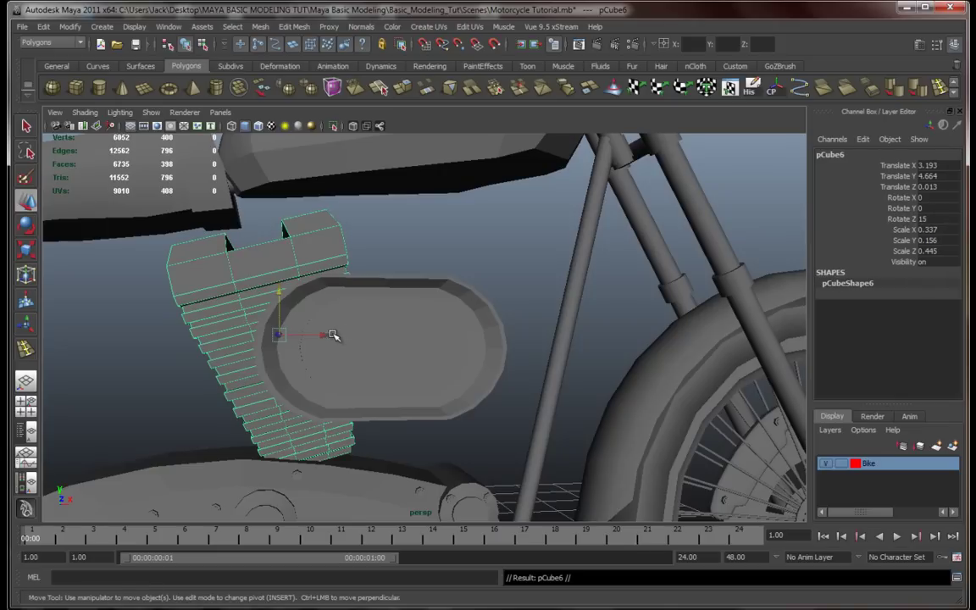
{"action": "left_click_drag", "start_coordinate": [332, 335], "coordinate": [489, 338]}
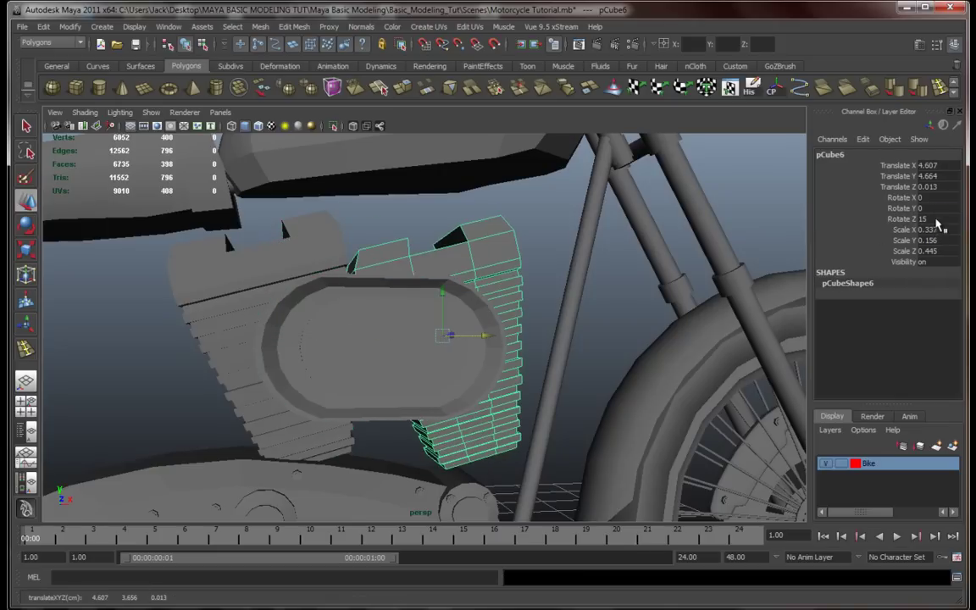
{"action": "key", "text": "Return"}
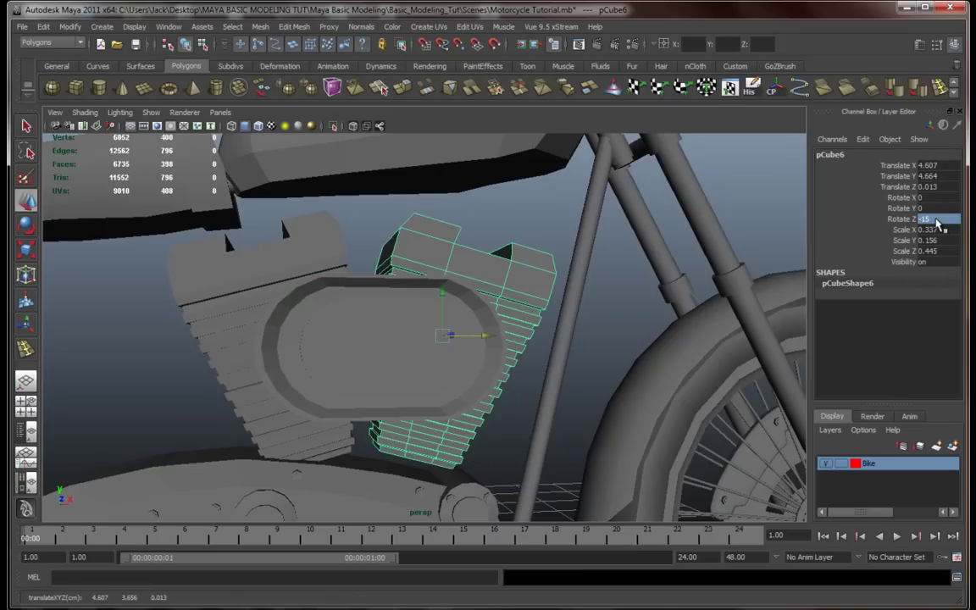
{"action": "left_click_drag", "start_coordinate": [394, 308], "coordinate": [462, 338], "text": "alt"}
{"action": "left_click_drag", "start_coordinate": [451, 263], "coordinate": [495, 311], "text": "alt"}
Step: Center the oval cover between the two cylinders at Translate X about 5.627
{"action": "left_click", "coordinate": [401, 324]}
{"action": "middle_click_drag", "start_coordinate": [420, 348], "coordinate": [461, 345], "text": "alt"}
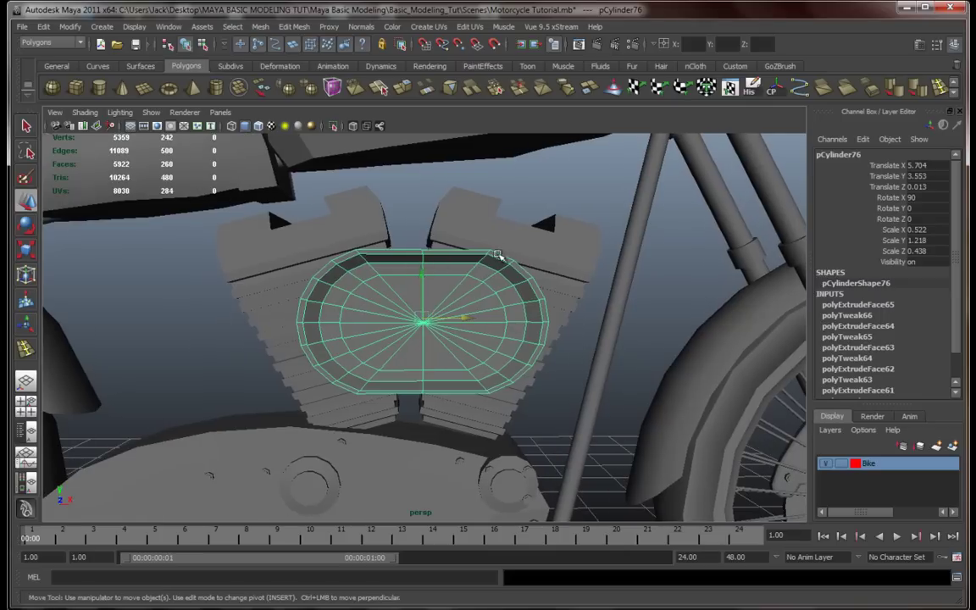
{"action": "left_click_drag", "start_coordinate": [467, 320], "coordinate": [458, 321]}
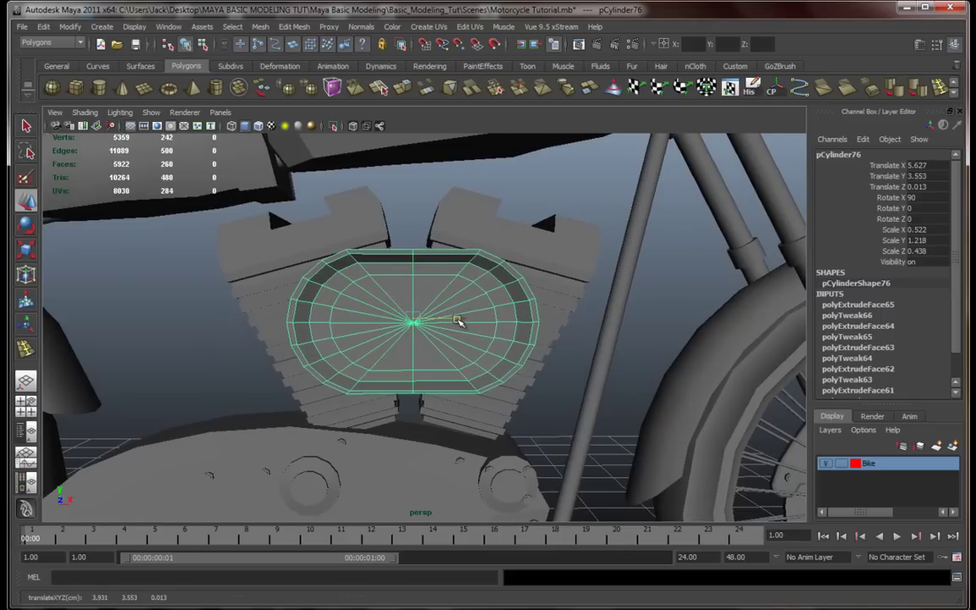
Step: Move both cylinders and the oval cover together, bringing the rear cylinder to Translate X about 3.258 and Translate Y about 4.6
{"action": "left_click", "coordinate": [546, 239]}
{"action": "left_click", "coordinate": [287, 210], "text": "shift"}
{"action": "left_click_drag", "start_coordinate": [378, 308], "coordinate": [387, 308]}
{"action": "middle_click_drag", "start_coordinate": [403, 339], "coordinate": [419, 320], "text": "alt"}
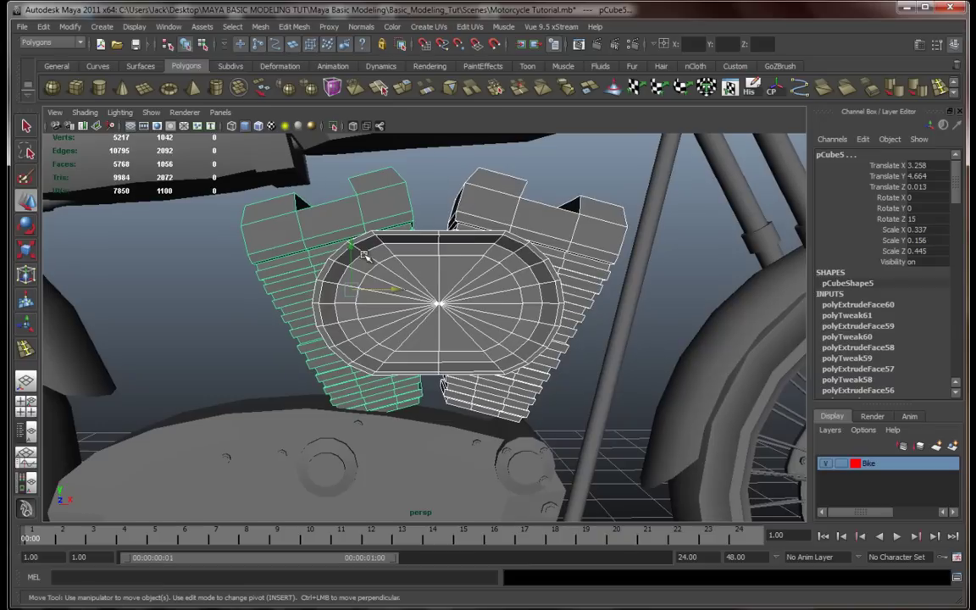
{"action": "left_click_drag", "start_coordinate": [352, 245], "coordinate": [352, 253]}
{"action": "left_click", "coordinate": [201, 289]}
Step: Select both engine cylinders and scale them together slightly
{"action": "left_click_drag", "start_coordinate": [438, 357], "coordinate": [462, 365], "text": "alt"}
{"action": "scroll", "coordinate": [460, 366], "scroll_direction": "down", "scroll_amount": 4}
{"action": "middle_click_drag", "start_coordinate": [482, 378], "coordinate": [446, 348], "text": "alt"}
{"action": "right_click_drag", "start_coordinate": [446, 348], "coordinate": [338, 286], "text": "alt"}
{"action": "left_click", "coordinate": [338, 286]}
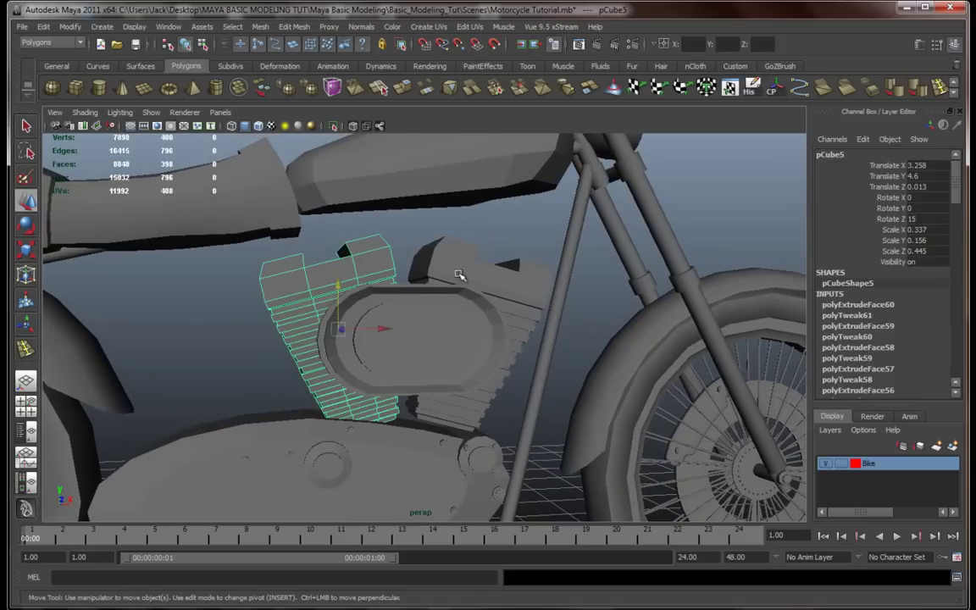
{"action": "left_click", "coordinate": [458, 275], "text": "shift"}
{"action": "key", "text": "r"}
{"action": "left_click_drag", "start_coordinate": [482, 269], "coordinate": [464, 278]}
{"action": "key", "text": "w"}
{"action": "left_click", "coordinate": [196, 351]}
{"action": "left_click_drag", "start_coordinate": [196, 351], "coordinate": [353, 373], "text": "alt"}
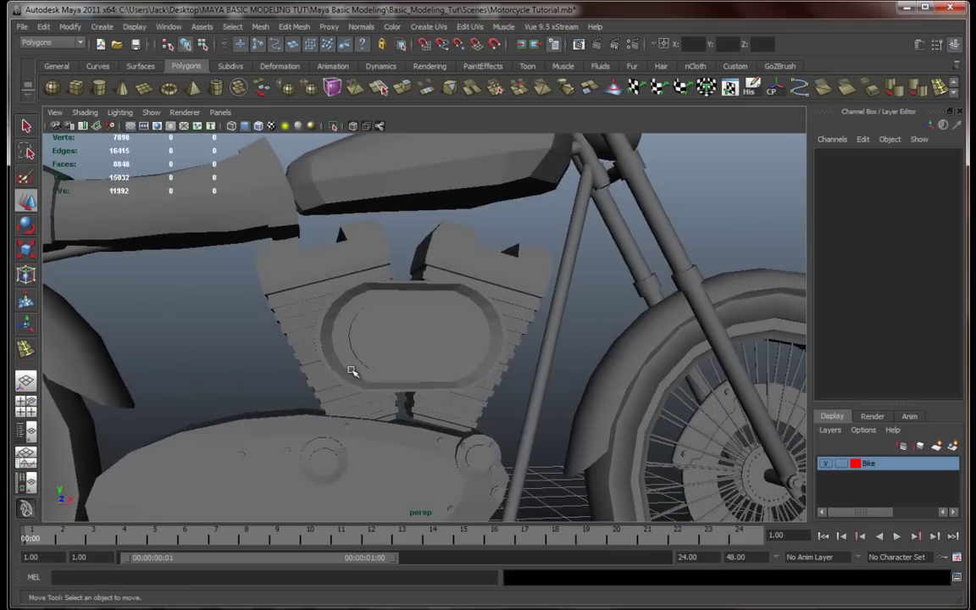
Step: Examine the proportions of the revised engine against the whole motorcycle
{"action": "scroll", "coordinate": [353, 372], "scroll_direction": "down", "scroll_amount": 5}
{"action": "middle_click_drag", "start_coordinate": [354, 373], "coordinate": [359, 348], "text": "alt"}
{"action": "left_click_drag", "start_coordinate": [359, 348], "coordinate": [412, 324], "text": "alt"}
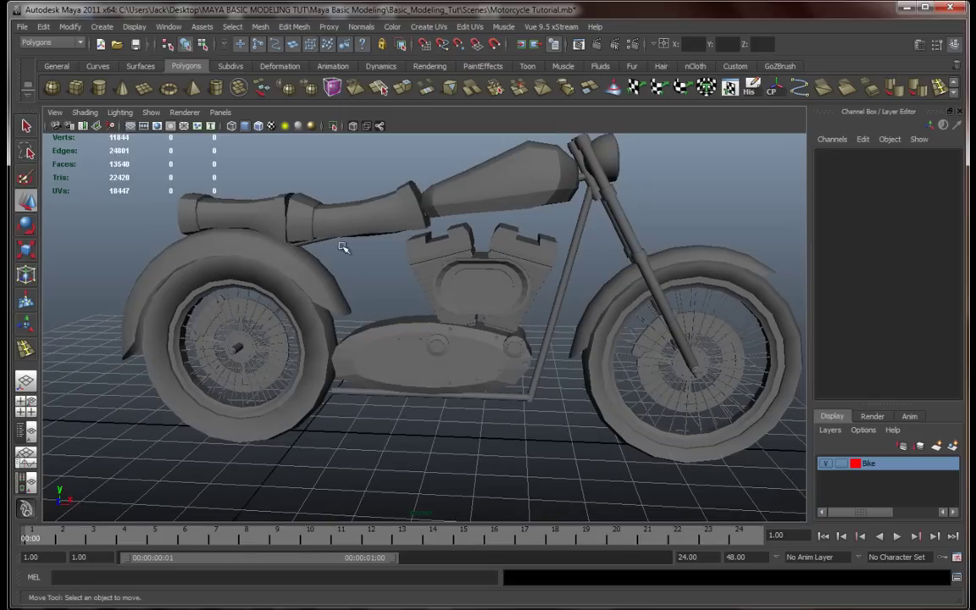
{"action": "left_click_drag", "start_coordinate": [453, 426], "coordinate": [519, 421], "text": "alt"}
{"action": "middle_click_drag", "start_coordinate": [500, 421], "coordinate": [484, 353], "text": "alt"}
{"action": "scroll", "coordinate": [487, 368], "scroll_direction": "down", "scroll_amount": 5}
{"action": "left_click_drag", "start_coordinate": [491, 387], "coordinate": [490, 398], "text": "alt"}
{"action": "middle_click_drag", "start_coordinate": [507, 379], "coordinate": [509, 378], "text": "alt"}
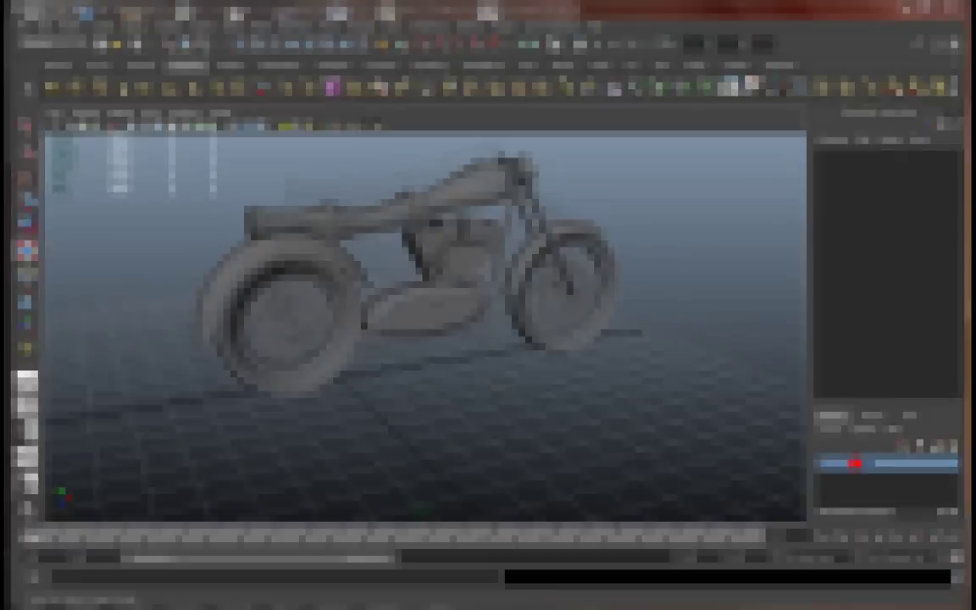
Step: Create a polygon cube beside the motorcycle, about 2.58 wide, 1.936 high and 2.156 deep
{"action": "left_click_drag", "start_coordinate": [547, 394], "coordinate": [496, 361], "text": "alt"}
{"action": "key", "text": "g"}
{"action": "left_click_drag", "start_coordinate": [432, 370], "coordinate": [552, 288], "text": "alt"}
{"action": "left_click_drag", "start_coordinate": [583, 376], "coordinate": [517, 342], "text": "alt"}
{"action": "scroll", "coordinate": [523, 314], "scroll_direction": "up", "scroll_amount": 3}
{"action": "scroll", "coordinate": [515, 313], "scroll_direction": "up", "scroll_amount": 3}
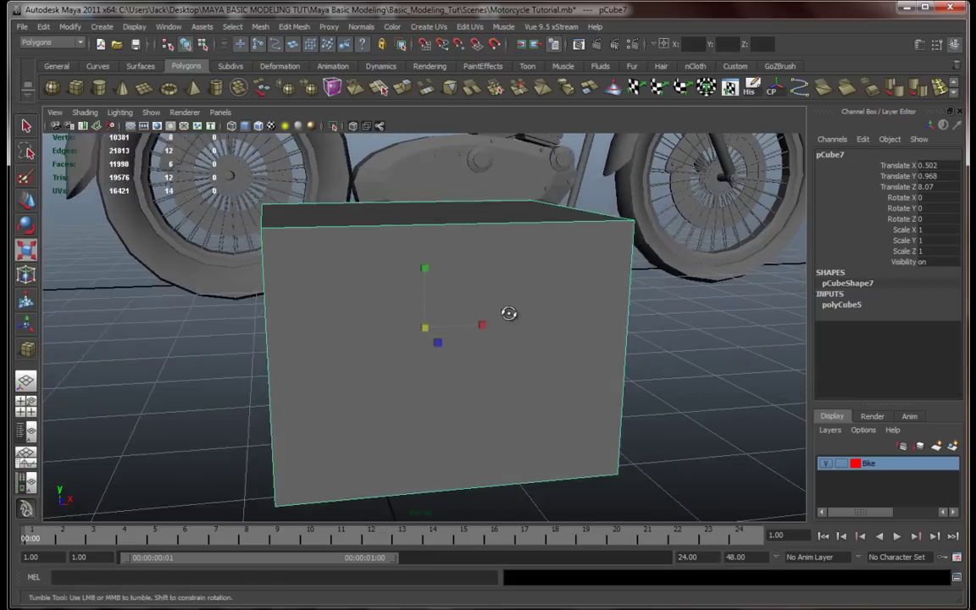
Step: Set the new cube's width, height and depth subdivisions to 4 each
{"action": "left_click", "coordinate": [842, 305]}
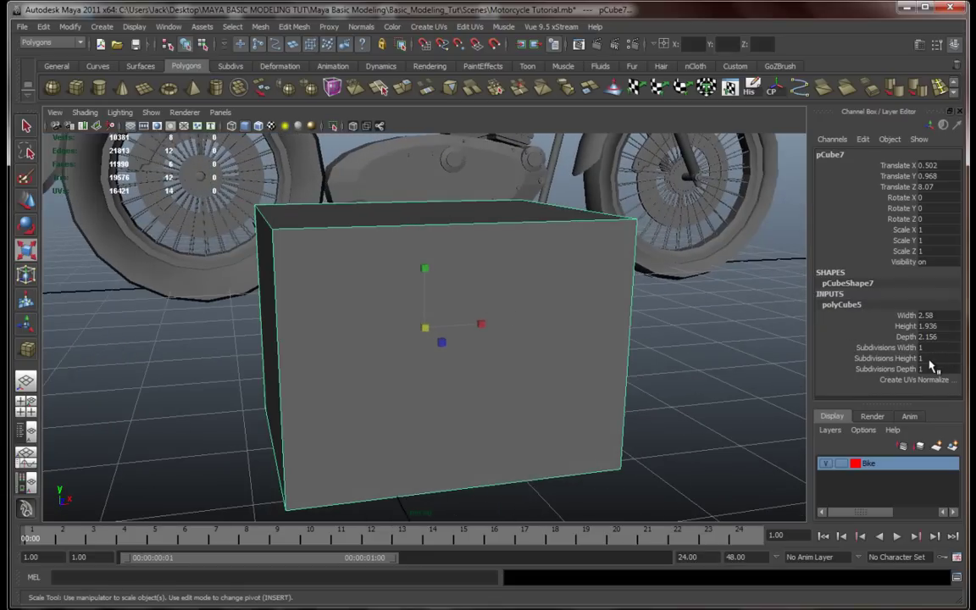
{"action": "type", "text": "4"}
{"action": "key", "text": "Tab"}
{"action": "type", "text": "4"}
{"action": "key", "text": "Tab"}
{"action": "type", "text": "4"}
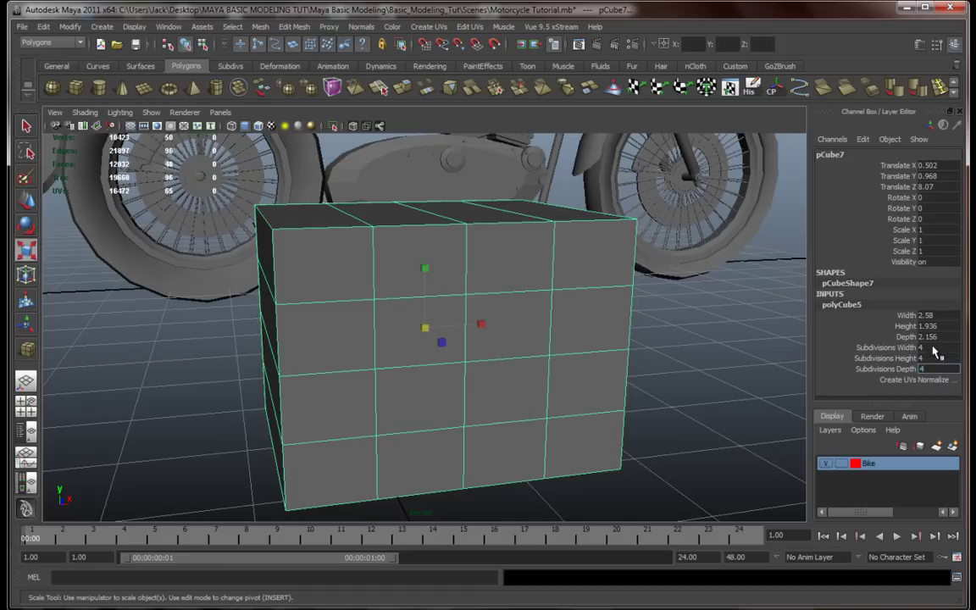
{"action": "key", "text": "Return"}
Step: In the front view, move the cube beneath the engine to Translate X about 2.954 and Translate Y about -1.118
{"action": "mouse_move", "coordinate": [430, 348]}
{"action": "left_mouse_down", "text": "alt"}
{"action": "mouse_move", "coordinate": [442, 310]}
{"action": "mouse_move", "coordinate": [418, 356]}
{"action": "left_mouse_up", "text": "alt"}
{"action": "key", "text": "space"}
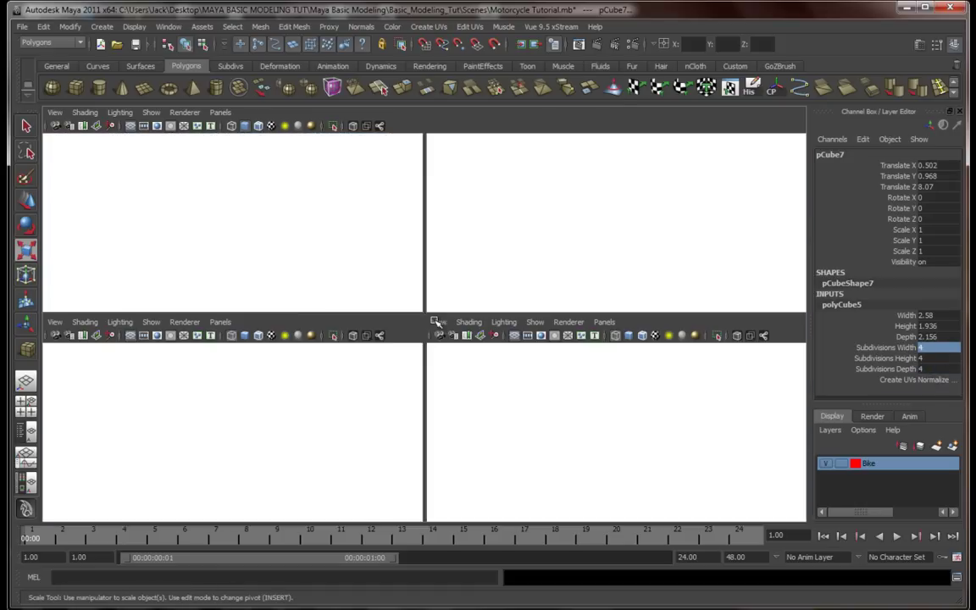
{"action": "middle_click_drag", "start_coordinate": [250, 281], "coordinate": [304, 214], "text": "alt"}
{"action": "middle_click_drag", "start_coordinate": [214, 403], "coordinate": [270, 472], "text": "alt"}
{"action": "key", "text": "space"}
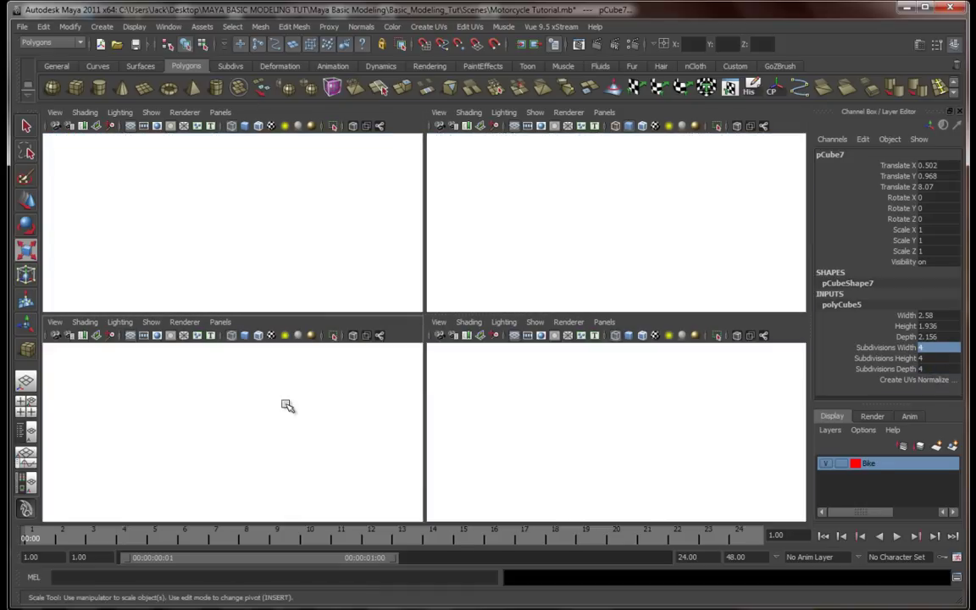
{"action": "key", "text": "space"}
{"action": "scroll", "coordinate": [457, 373], "scroll_direction": "down", "scroll_amount": 3}
{"action": "key", "text": "w"}
{"action": "left_click_drag", "start_coordinate": [413, 305], "coordinate": [490, 368]}
{"action": "middle_click_drag", "start_coordinate": [489, 368], "coordinate": [478, 332], "text": "alt"}
{"action": "scroll", "coordinate": [484, 375], "scroll_direction": "up", "scroll_amount": 5}
{"action": "middle_click_drag", "start_coordinate": [524, 372], "coordinate": [457, 363], "text": "alt"}
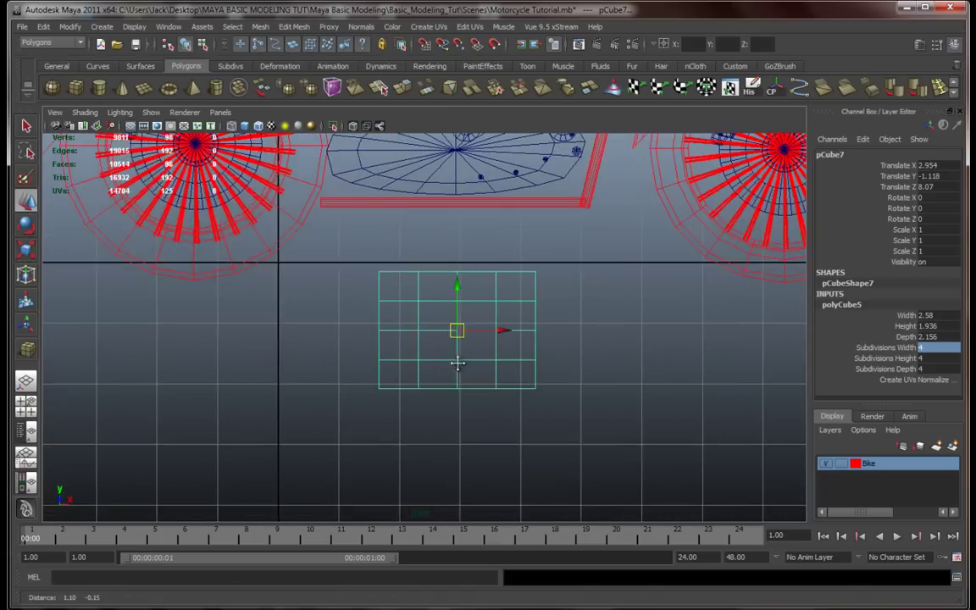
{"action": "scroll", "coordinate": [462, 362], "scroll_direction": "up", "scroll_amount": 2}
Step: Taper the subdivided cube toward its base by progressively narrowing the lower vertex rows along X
{"action": "right_click_drag", "start_coordinate": [457, 330], "coordinate": [349, 319]}
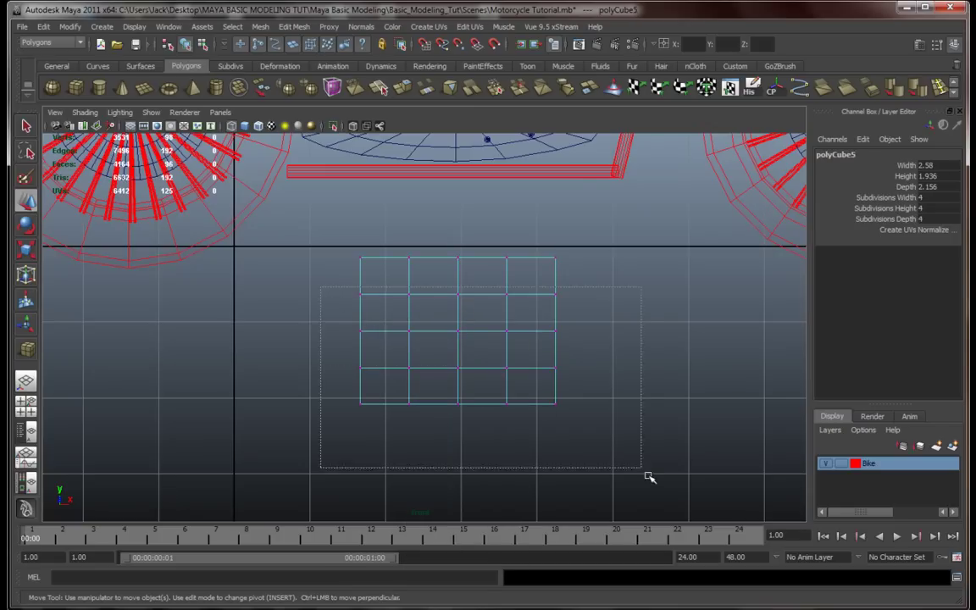
{"action": "left_click_drag", "start_coordinate": [649, 477], "coordinate": [649, 477]}
{"action": "key", "text": "r"}
{"action": "left_click_drag", "start_coordinate": [400, 350], "coordinate": [410, 349]}
{"action": "left_click_drag", "start_coordinate": [348, 311], "coordinate": [576, 415]}
{"action": "left_click_drag", "start_coordinate": [400, 368], "coordinate": [412, 369]}
{"action": "left_click", "coordinate": [354, 391]}
{"action": "left_click_drag", "start_coordinate": [332, 348], "coordinate": [555, 433]}
{"action": "left_click_drag", "start_coordinate": [397, 385], "coordinate": [622, 437]}
{"action": "left_click_drag", "start_coordinate": [398, 404], "coordinate": [408, 405]}
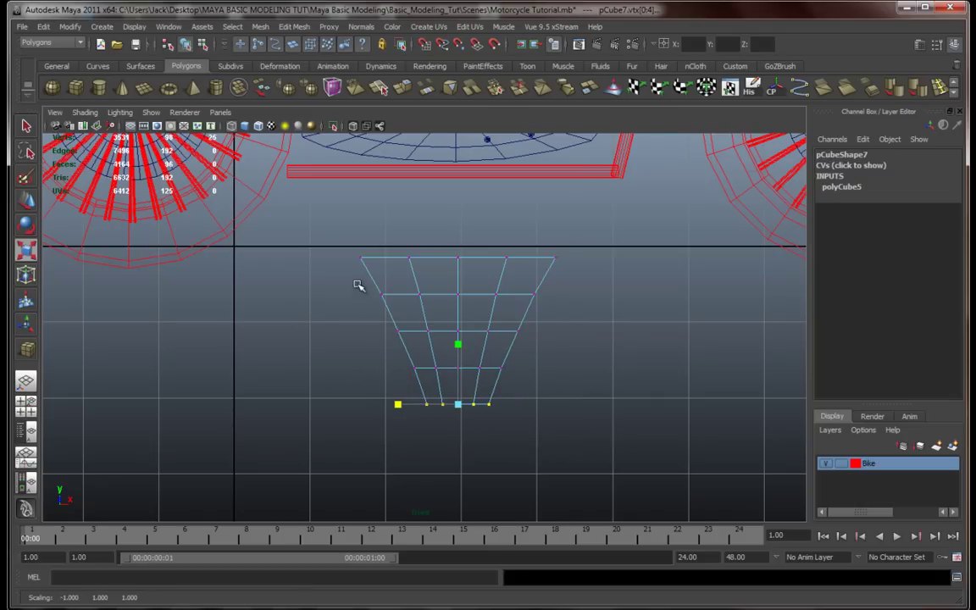
Step: Slant the tapered block by shifting its lower vertex rows progressively farther along positive X
{"action": "left_click_drag", "start_coordinate": [360, 282], "coordinate": [553, 442]}
{"action": "key", "text": "w"}
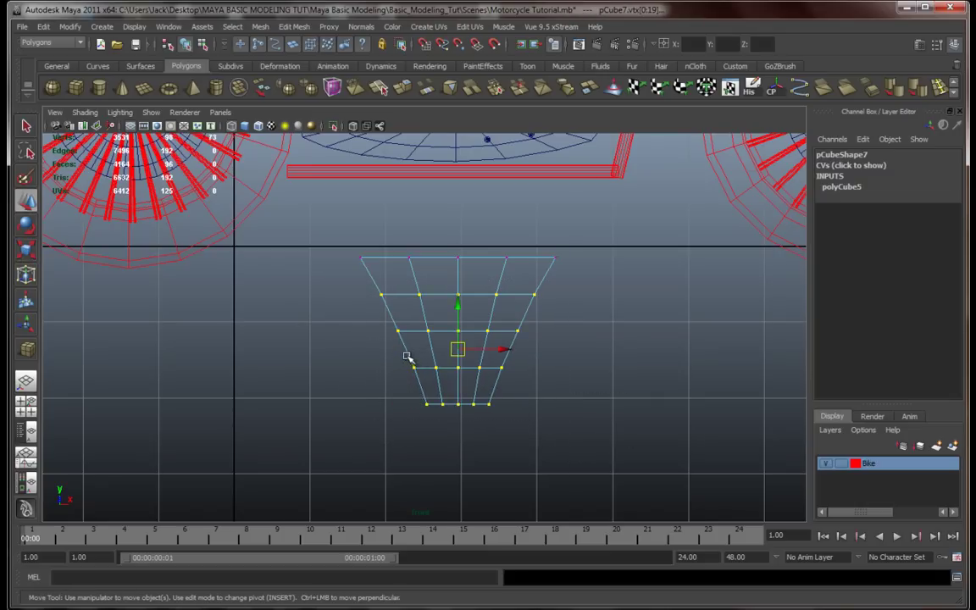
{"action": "left_click_drag", "start_coordinate": [503, 350], "coordinate": [513, 352]}
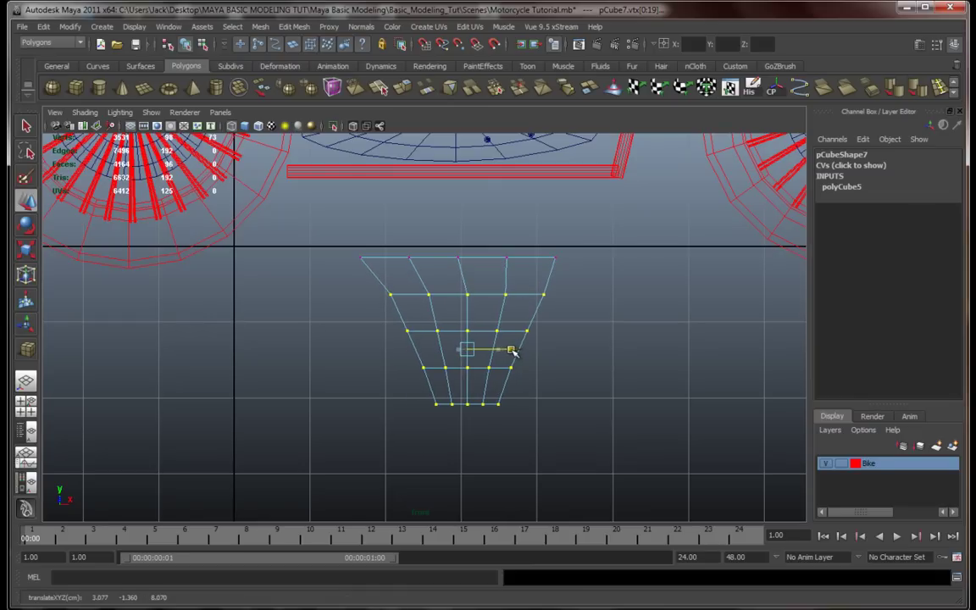
{"action": "left_click_drag", "start_coordinate": [374, 323], "coordinate": [571, 435]}
{"action": "left_click_drag", "start_coordinate": [515, 369], "coordinate": [521, 369]}
{"action": "left_click_drag", "start_coordinate": [383, 359], "coordinate": [627, 453]}
{"action": "left_click_drag", "start_coordinate": [522, 388], "coordinate": [532, 386]}
{"action": "left_click", "coordinate": [402, 404]}
{"action": "left_click_drag", "start_coordinate": [377, 381], "coordinate": [562, 448]}
{"action": "left_click_drag", "start_coordinate": [533, 405], "coordinate": [542, 406]}
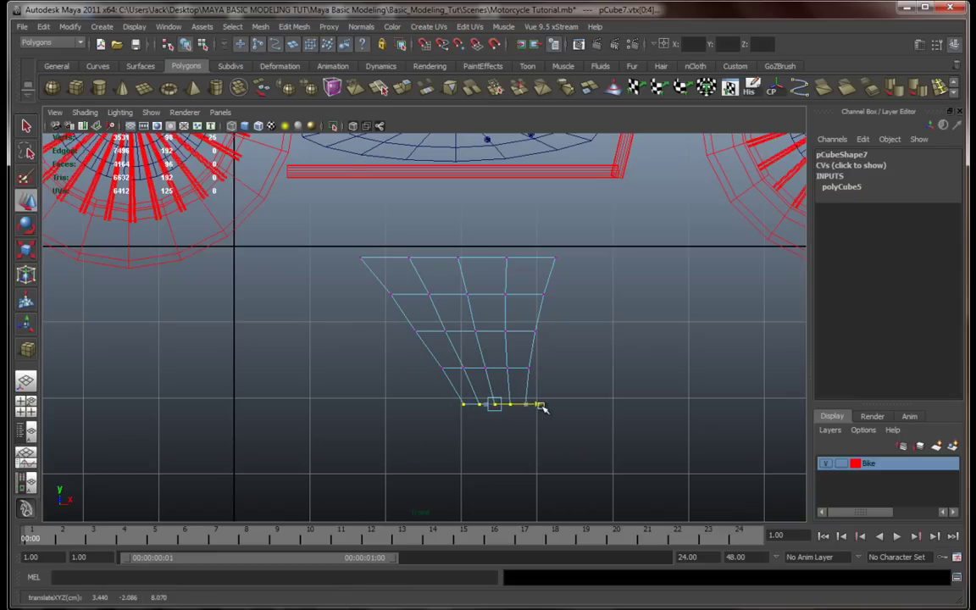
Step: Select all vertices of the slanted block and compress its height to about 0.726 of its size
{"action": "scroll", "coordinate": [534, 388], "scroll_direction": "up", "scroll_amount": 2}
{"action": "middle_click_drag", "start_coordinate": [546, 377], "coordinate": [487, 394], "text": "alt"}
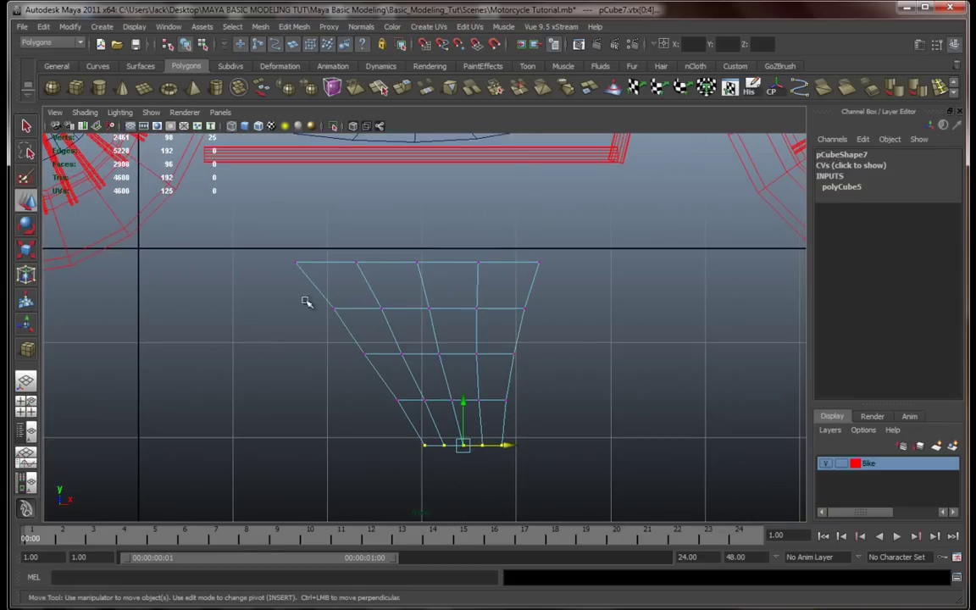
{"action": "left_click_drag", "start_coordinate": [280, 270], "coordinate": [594, 519]}
{"action": "key", "text": "r"}
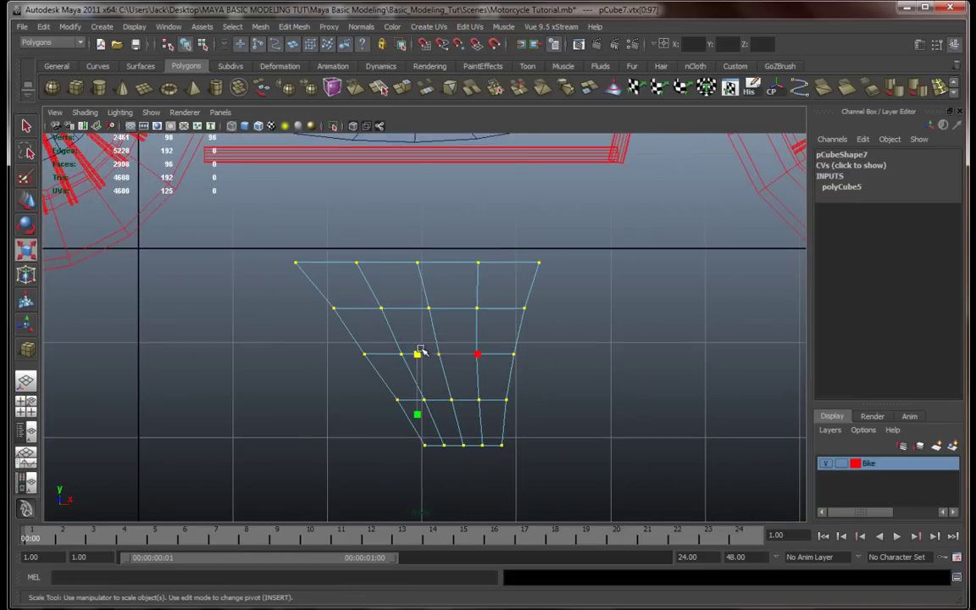
{"action": "left_click_drag", "start_coordinate": [418, 414], "coordinate": [418, 397]}
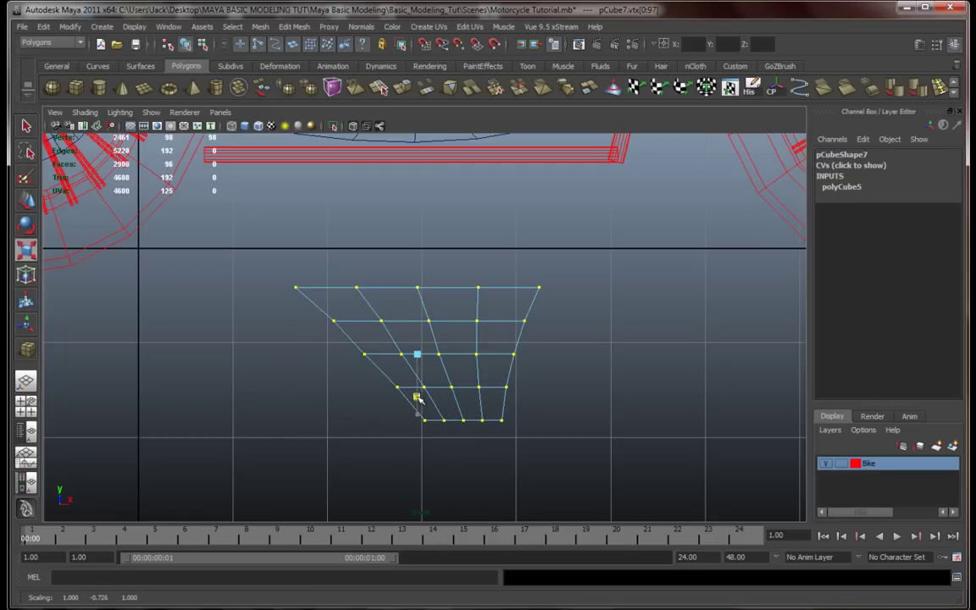
Step: Adjust the width and X position of the block's second vertex row so its sides align with the neighbouring rows
{"action": "left_click", "coordinate": [362, 370]}
{"action": "left_click_drag", "start_coordinate": [596, 345], "coordinate": [595, 345]}
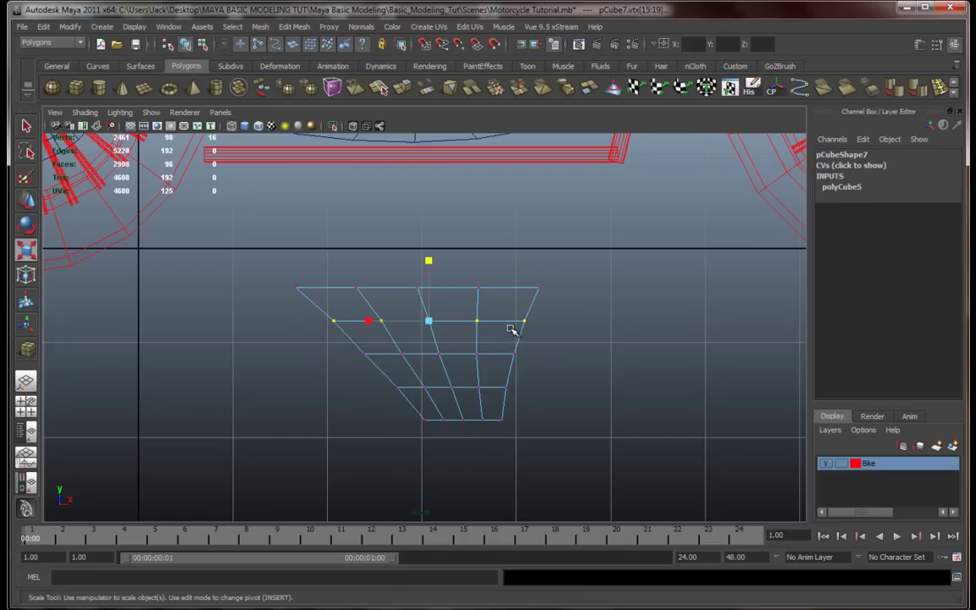
{"action": "key", "text": "w"}
{"action": "left_click_drag", "start_coordinate": [471, 321], "coordinate": [472, 323]}
{"action": "key", "text": "r"}
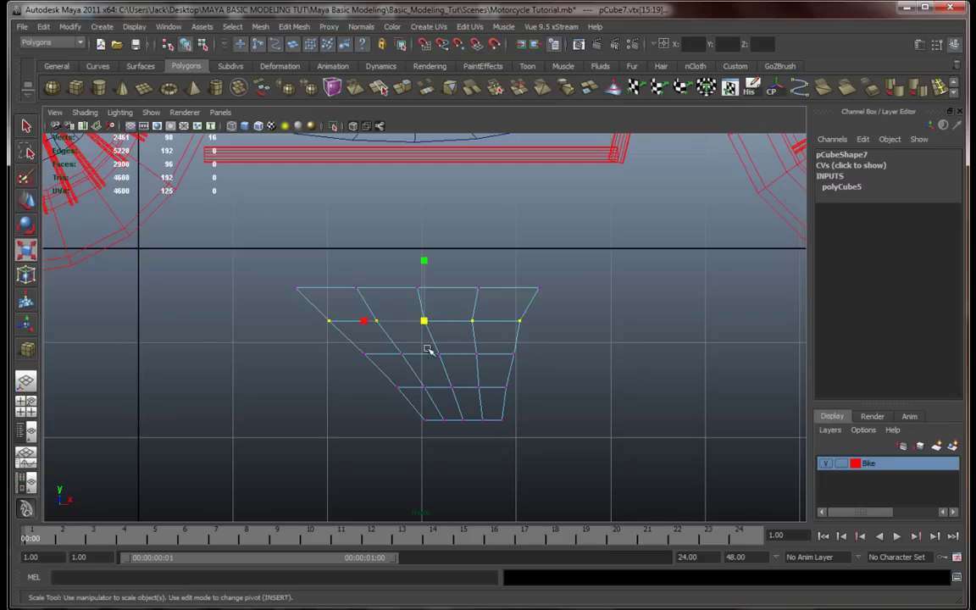
{"action": "left_click_drag", "start_coordinate": [368, 324], "coordinate": [374, 321]}
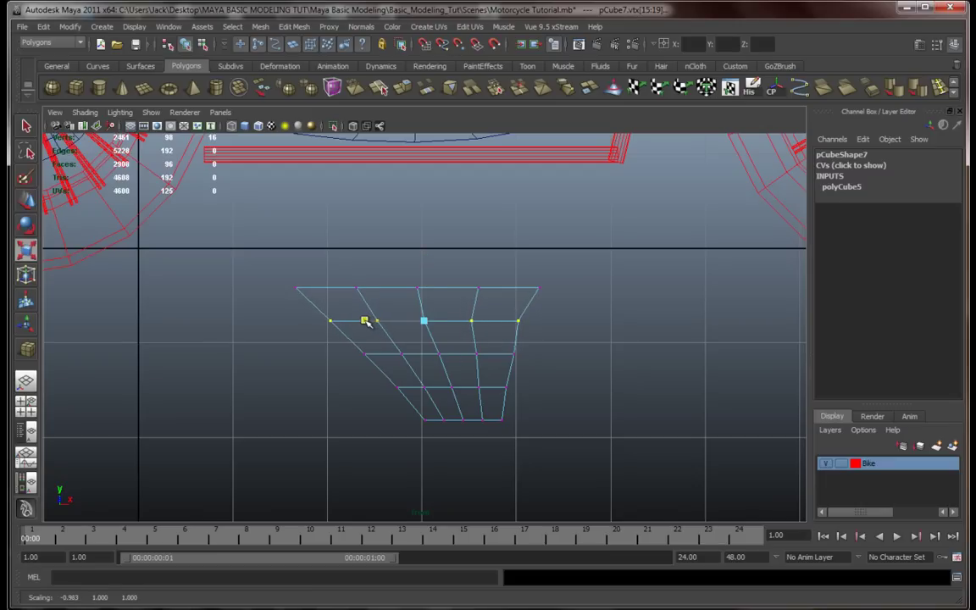
{"action": "key", "text": "w"}
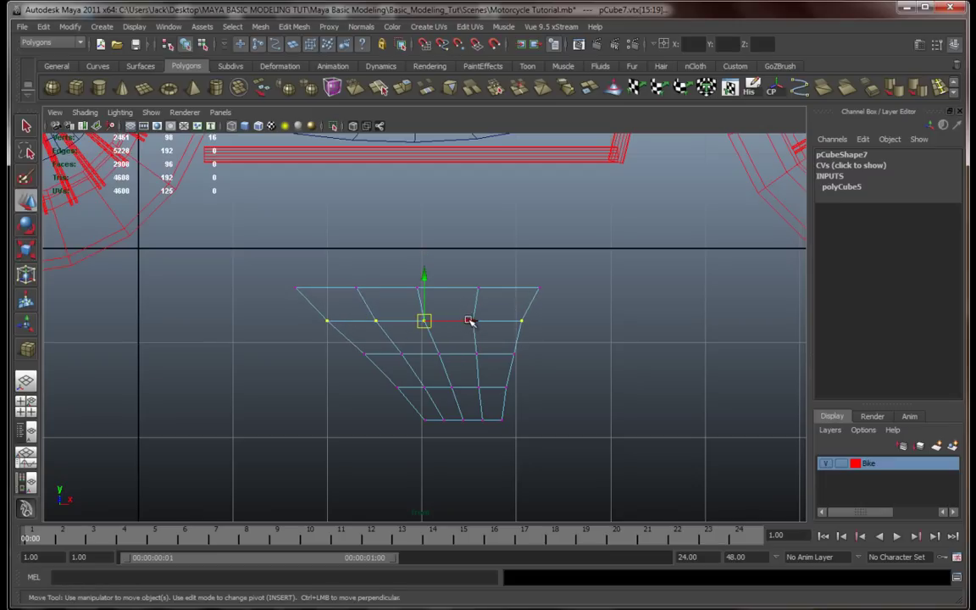
{"action": "left_click", "coordinate": [329, 335]}
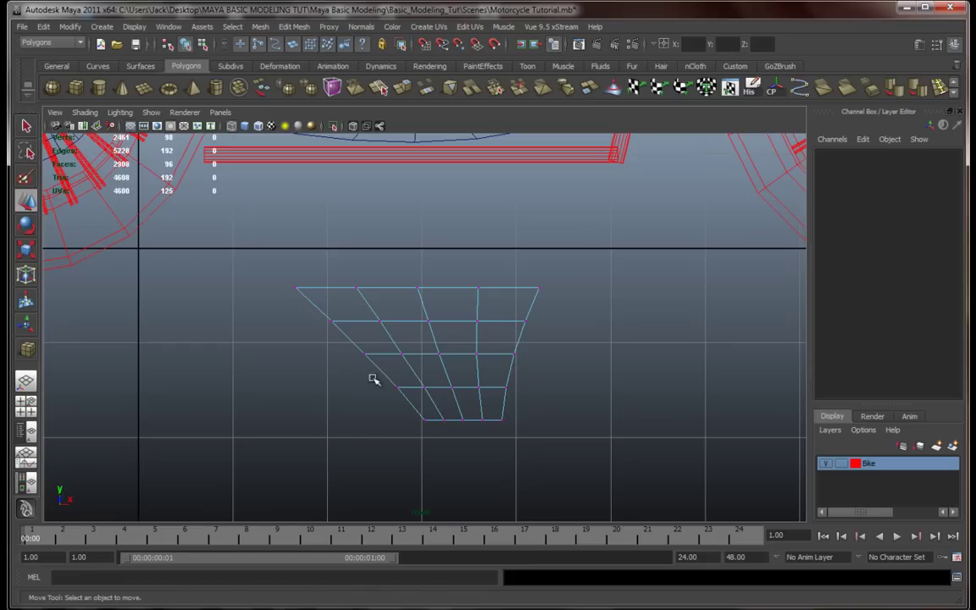
Step: Narrow the block's two lowest vertex rows along X, making the bottom row the narrowest to continue the taper
{"action": "left_click_drag", "start_coordinate": [558, 473], "coordinate": [558, 472]}
{"action": "left_click_drag", "start_coordinate": [496, 402], "coordinate": [494, 401]}
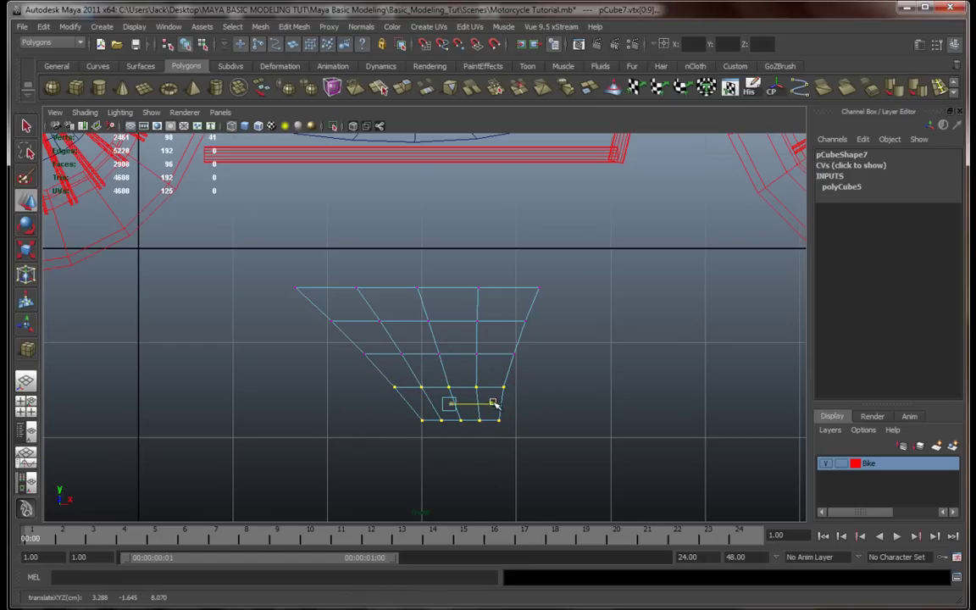
{"action": "key", "text": "r"}
{"action": "left_click_drag", "start_coordinate": [399, 403], "coordinate": [516, 427]}
{"action": "left_click", "coordinate": [426, 488]}
{"action": "key", "text": "r"}
{"action": "left_click_drag", "start_coordinate": [401, 422], "coordinate": [406, 423]}
{"action": "left_click", "coordinate": [576, 398]}
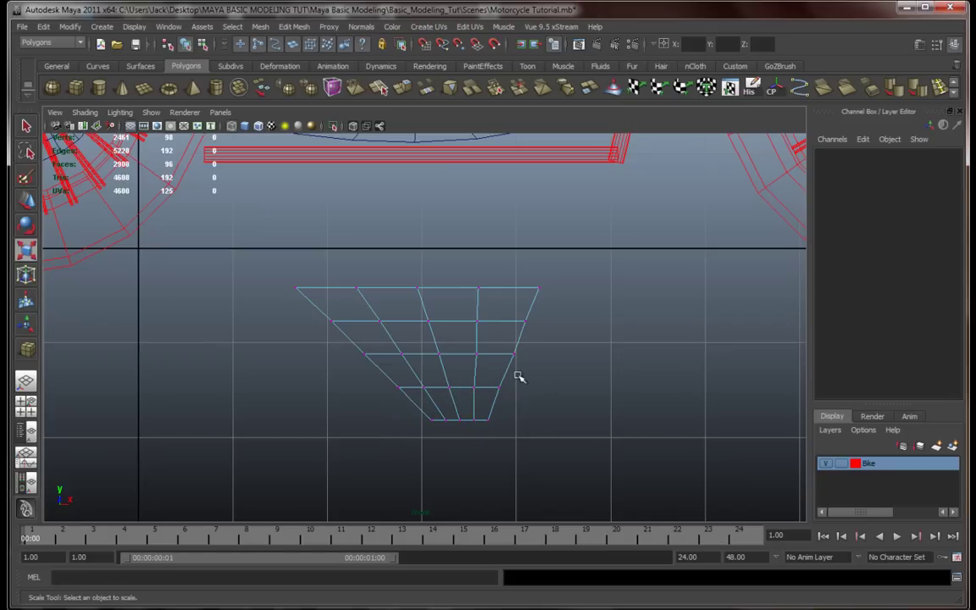
Step: In the perspective view, return the block to object mode and thin it along its depth to Scale Z 0.587
{"action": "key", "text": "space"}
{"action": "key", "text": "space"}
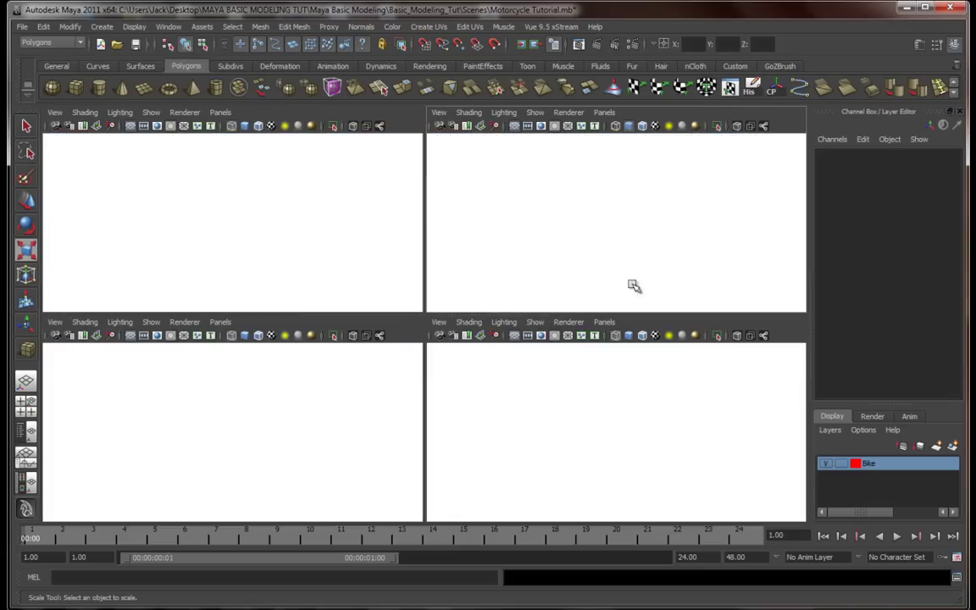
{"action": "left_click_drag", "start_coordinate": [540, 311], "coordinate": [657, 335], "text": "alt"}
{"action": "left_click_drag", "start_coordinate": [441, 373], "coordinate": [515, 406], "text": "alt"}
{"action": "middle_click_drag", "start_coordinate": [550, 402], "coordinate": [542, 294], "text": "alt"}
{"action": "left_click_drag", "start_coordinate": [450, 360], "coordinate": [492, 375], "text": "alt"}
{"action": "right_click", "coordinate": [475, 342]}
{"action": "right_click_drag", "start_coordinate": [475, 342], "coordinate": [508, 332]}
{"action": "left_click", "coordinate": [489, 351]}
{"action": "left_click_drag", "start_coordinate": [531, 345], "coordinate": [394, 355]}
Step: In the side view, select the outermost vertex columns on both sides of the block and scale them uniformly to about 0.827
{"action": "key", "text": "space"}
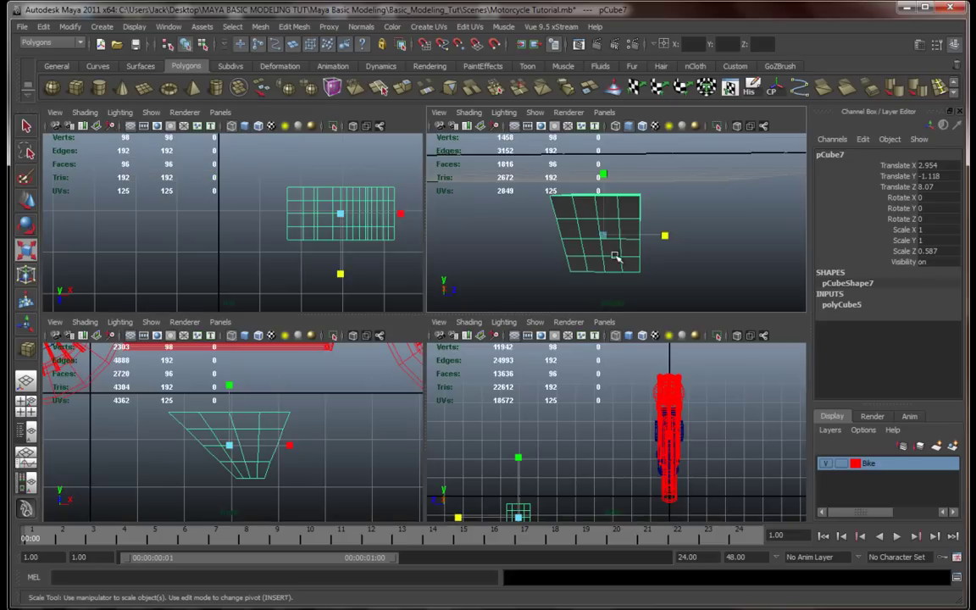
{"action": "key", "text": "space"}
{"action": "middle_click_drag", "start_coordinate": [572, 476], "coordinate": [580, 392], "text": "alt"}
{"action": "right_click_drag", "start_coordinate": [579, 392], "coordinate": [645, 386], "text": "alt"}
{"action": "middle_click_drag", "start_coordinate": [645, 386], "coordinate": [547, 337], "text": "alt"}
{"action": "right_click_drag", "start_coordinate": [546, 337], "coordinate": [500, 340]}
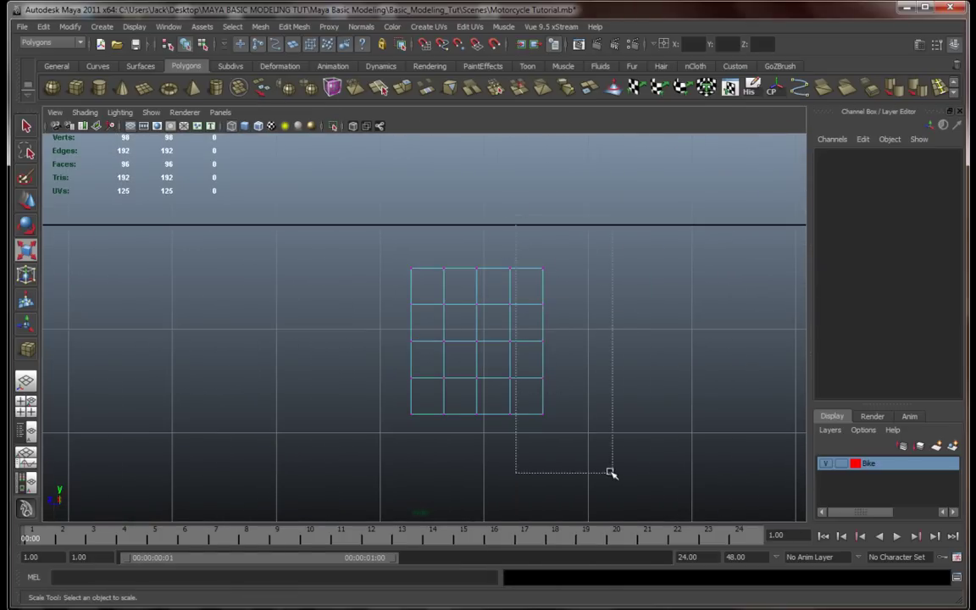
{"action": "left_click_drag", "start_coordinate": [612, 473], "coordinate": [612, 473]}
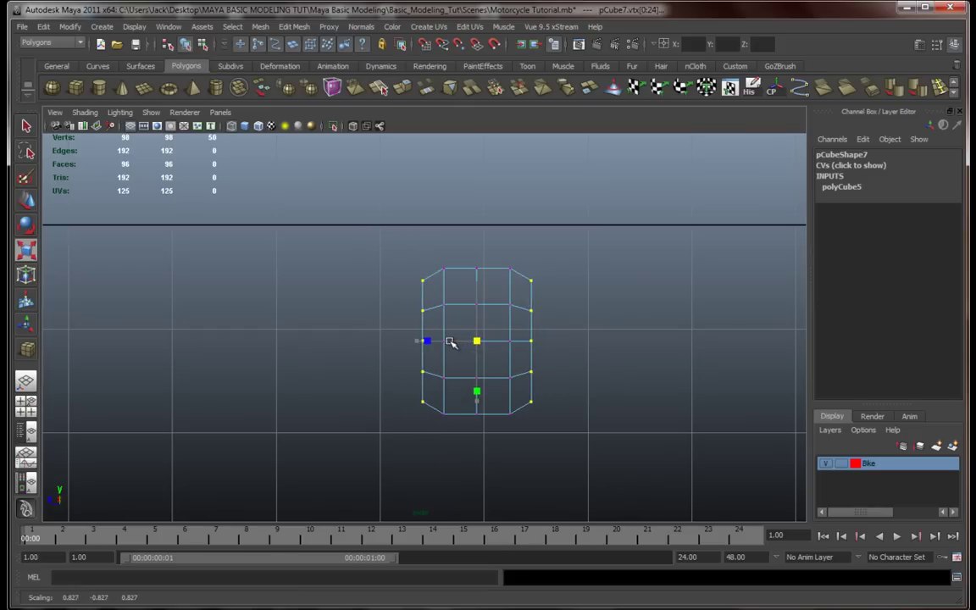
{"action": "key", "text": "space"}
{"action": "key", "text": "space"}
Step: Return to object mode in the perspective view and raise the block to Translate Y 1.094
{"action": "left_click_drag", "start_coordinate": [636, 253], "coordinate": [460, 306], "text": "alt"}
{"action": "key", "text": "w"}
{"action": "right_click_drag", "start_coordinate": [461, 303], "coordinate": [485, 295]}
{"action": "right_click_drag", "start_coordinate": [518, 323], "coordinate": [537, 314]}
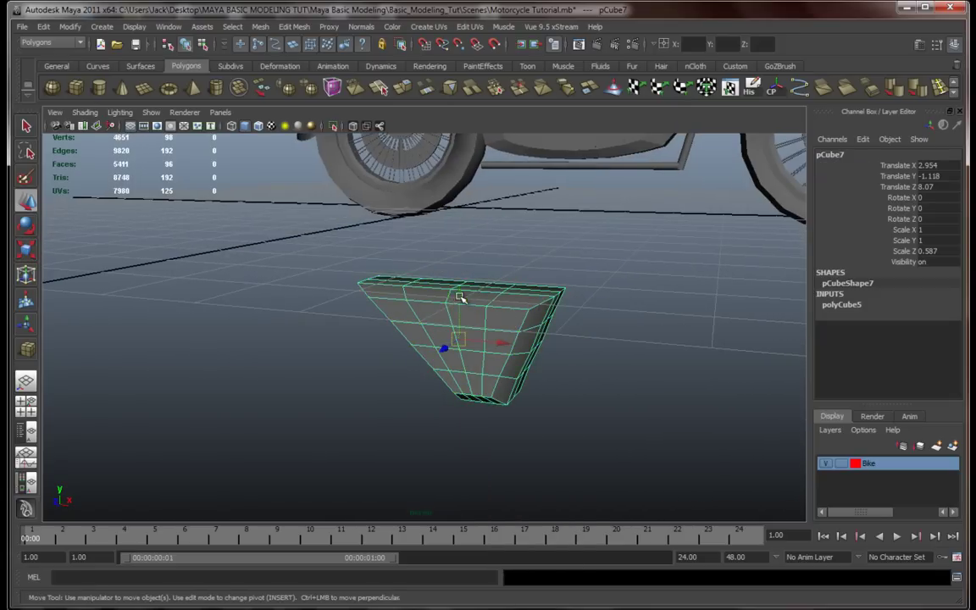
{"action": "left_click_drag", "start_coordinate": [459, 296], "coordinate": [459, 119]}
Step: Preview the block with smooth mesh display, inspect it, and restore the unsmoothed display
{"action": "middle_click_drag", "start_coordinate": [501, 237], "coordinate": [497, 368], "text": "alt"}
{"action": "key", "text": "3"}
{"action": "left_click", "coordinate": [341, 367]}
{"action": "left_click_drag", "start_coordinate": [356, 369], "coordinate": [407, 368], "text": "alt"}
{"action": "left_click", "coordinate": [465, 337]}
{"action": "key", "text": "1"}
{"action": "left_click_drag", "start_coordinate": [454, 331], "coordinate": [397, 348], "text": "alt"}
Step: In the front view, move the block between the rear wheel and the engine, at Translate X 1.375 and Translate Y 3.725
{"action": "key", "text": "space"}
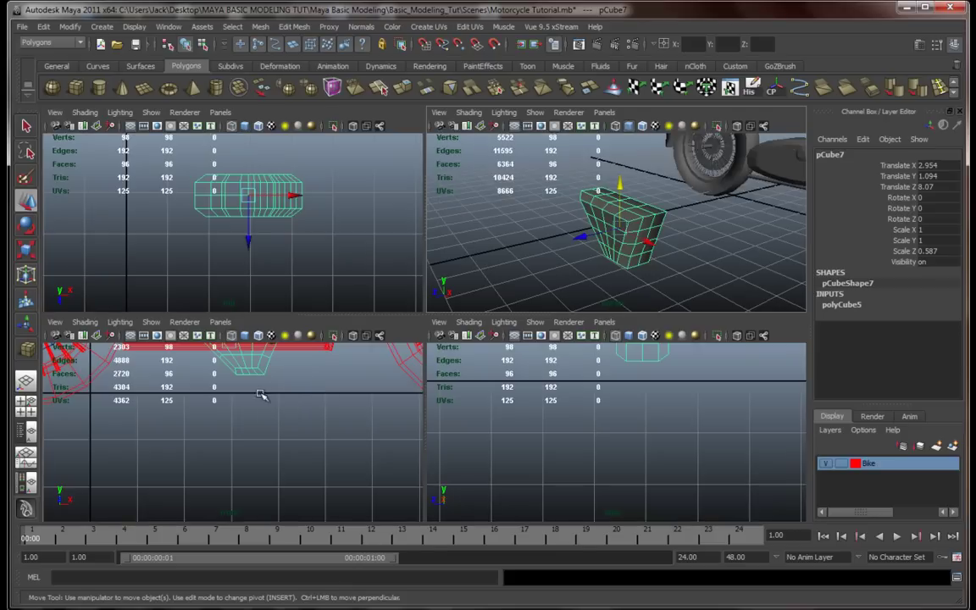
{"action": "middle_click_drag", "start_coordinate": [289, 392], "coordinate": [327, 501]}
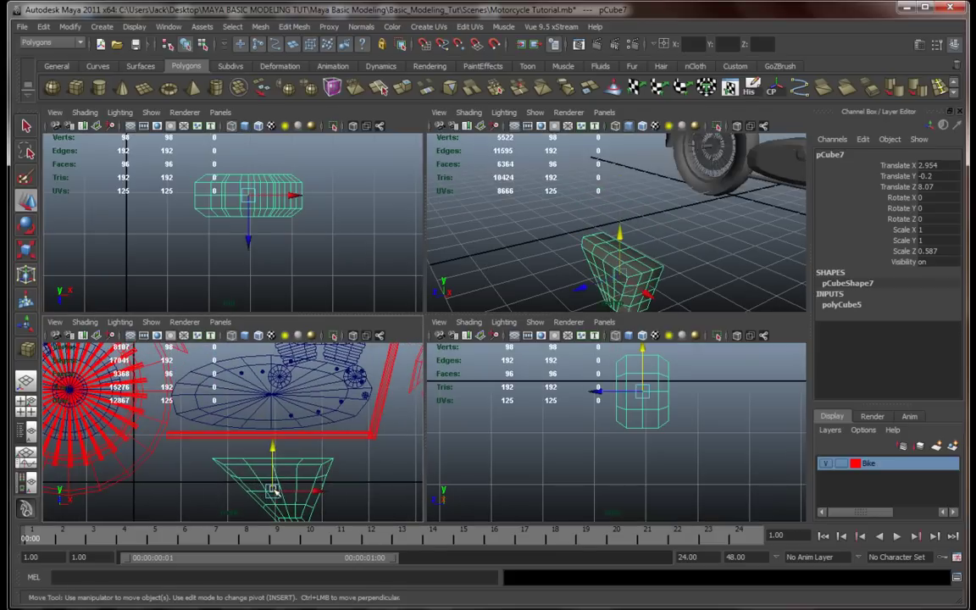
{"action": "left_click_drag", "start_coordinate": [274, 490], "coordinate": [227, 394]}
{"action": "middle_click_drag", "start_coordinate": [286, 426], "coordinate": [307, 520], "text": "alt"}
{"action": "left_click_drag", "start_coordinate": [249, 489], "coordinate": [219, 401]}
Step: In the side view, move the block onto the bike's centreline at Translate Z 0.002
{"action": "scroll", "coordinate": [522, 430], "scroll_direction": "down", "scroll_amount": 8}
{"action": "middle_click_drag", "start_coordinate": [612, 398], "coordinate": [569, 447], "text": "alt"}
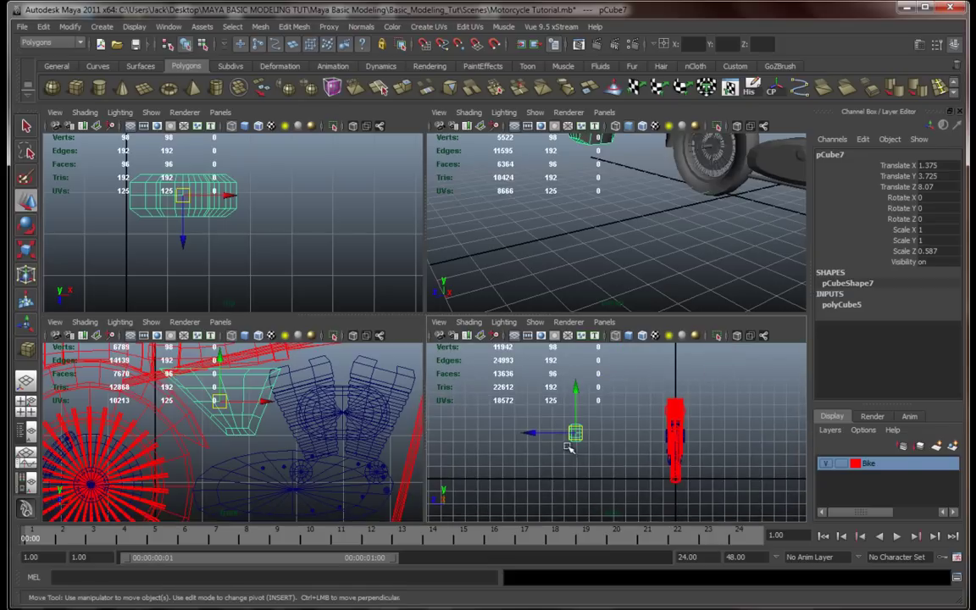
{"action": "scroll", "coordinate": [533, 447], "scroll_direction": "up", "scroll_amount": 5}
{"action": "left_click_drag", "start_coordinate": [490, 434], "coordinate": [695, 441]}
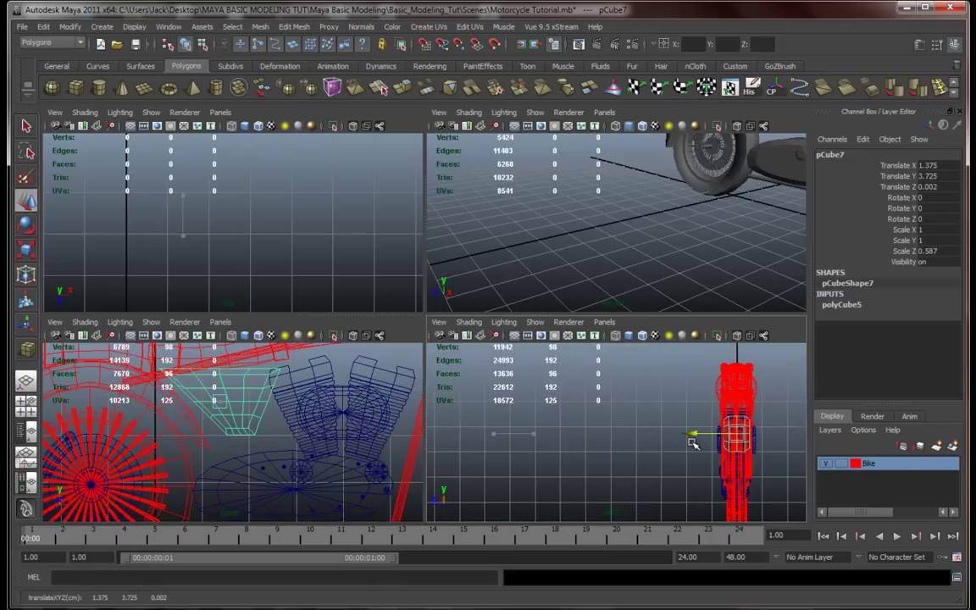
Step: Scale the block to 0.889, 0.889, 0.521 and reposition it at Translate X 1.278, Y 3.688, Z 0.091
{"action": "key", "text": "space"}
{"action": "key", "text": "f"}
{"action": "left_click_drag", "start_coordinate": [655, 270], "coordinate": [564, 305], "text": "alt"}
{"action": "middle_click_drag", "start_coordinate": [564, 305], "coordinate": [584, 269], "text": "alt"}
{"action": "key", "text": "r"}
{"action": "left_click_drag", "start_coordinate": [439, 299], "coordinate": [465, 321]}
{"action": "key", "text": "w"}
{"action": "key", "text": "space"}
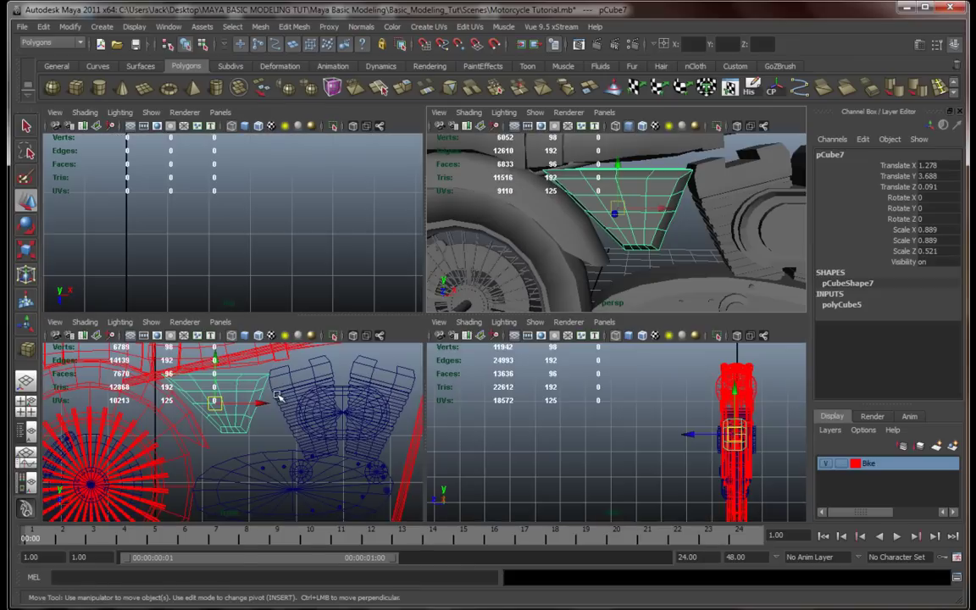
Step: Fit the block to the gap with Scale X 0.812, Scale Y 0.84 and Translate Y 3.639, and display it smoothed
{"action": "key", "text": "space"}
{"action": "right_click_drag", "start_coordinate": [459, 317], "coordinate": [499, 377], "text": "alt"}
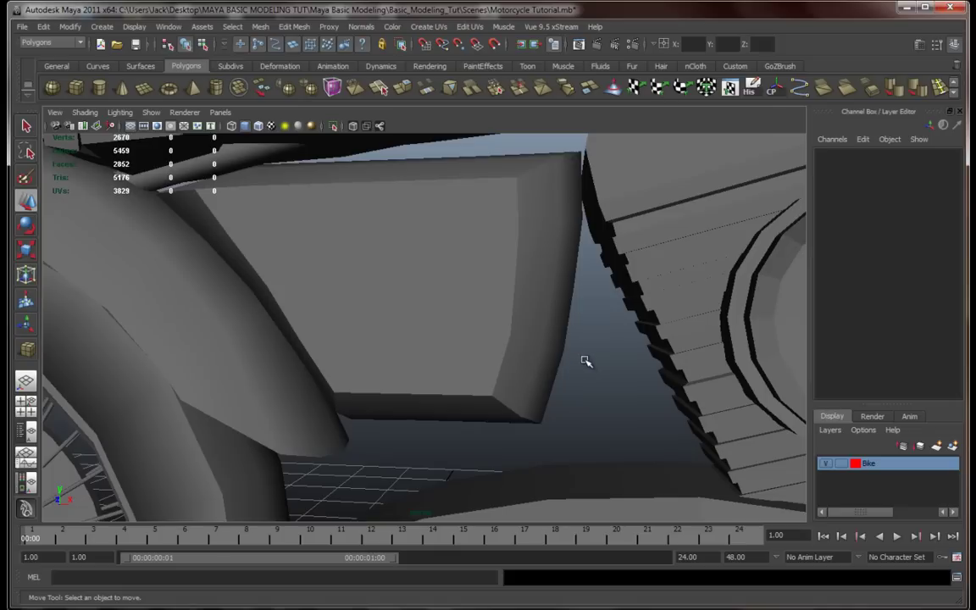
{"action": "left_click_drag", "start_coordinate": [481, 378], "coordinate": [445, 381], "text": "alt"}
{"action": "left_click", "coordinate": [446, 340]}
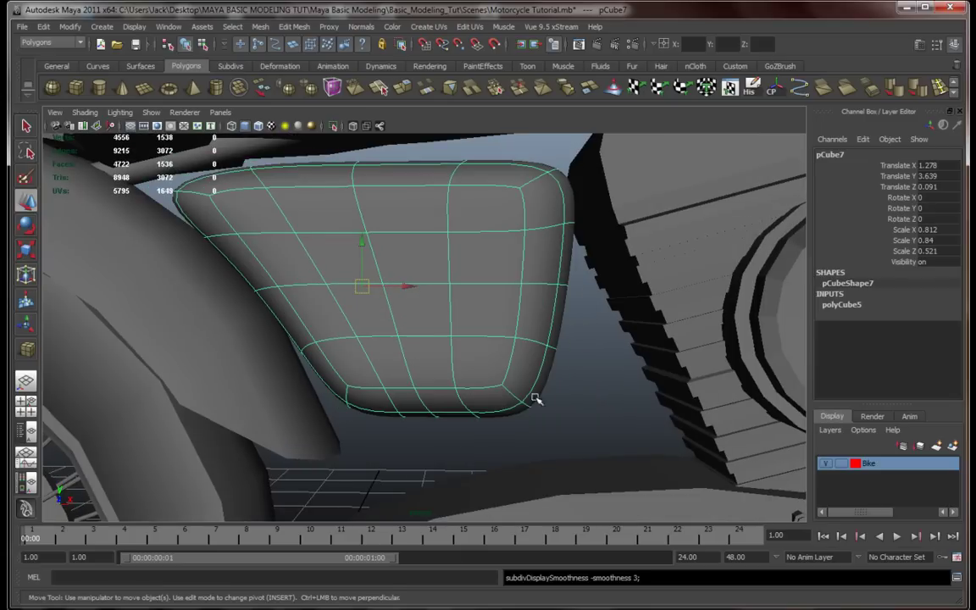
{"action": "left_click", "coordinate": [596, 406]}
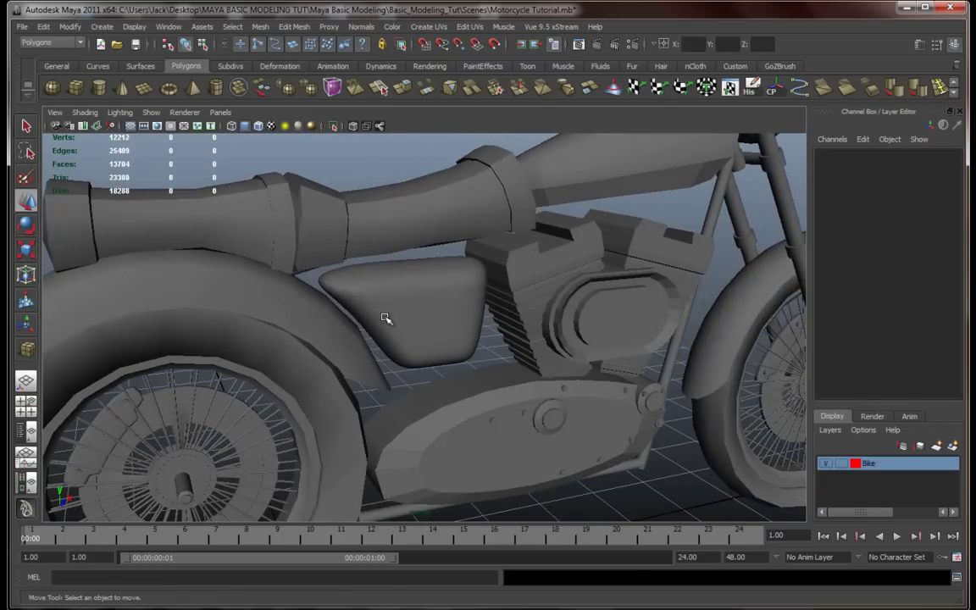
Step: Restore the block's unsmoothed display and move it to Translate Y 3.648 and Translate Z -0.1
{"action": "left_click", "coordinate": [385, 318]}
{"action": "key", "text": "1"}
{"action": "left_click_drag", "start_coordinate": [496, 355], "coordinate": [410, 279], "text": "alt"}
{"action": "scroll", "coordinate": [424, 345], "scroll_direction": "up", "scroll_amount": 5}
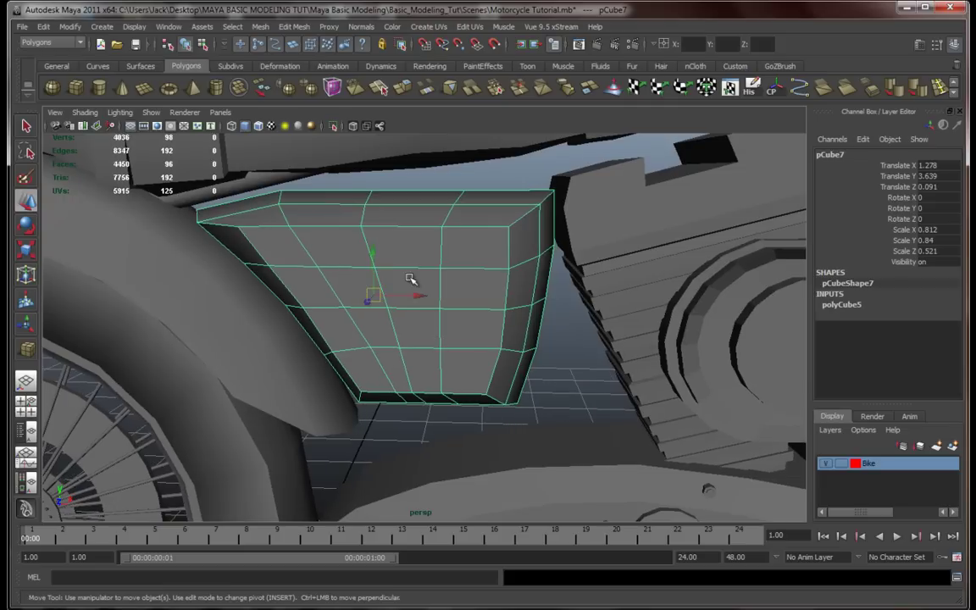
{"action": "left_click_drag", "start_coordinate": [370, 250], "coordinate": [404, 292], "text": "alt"}
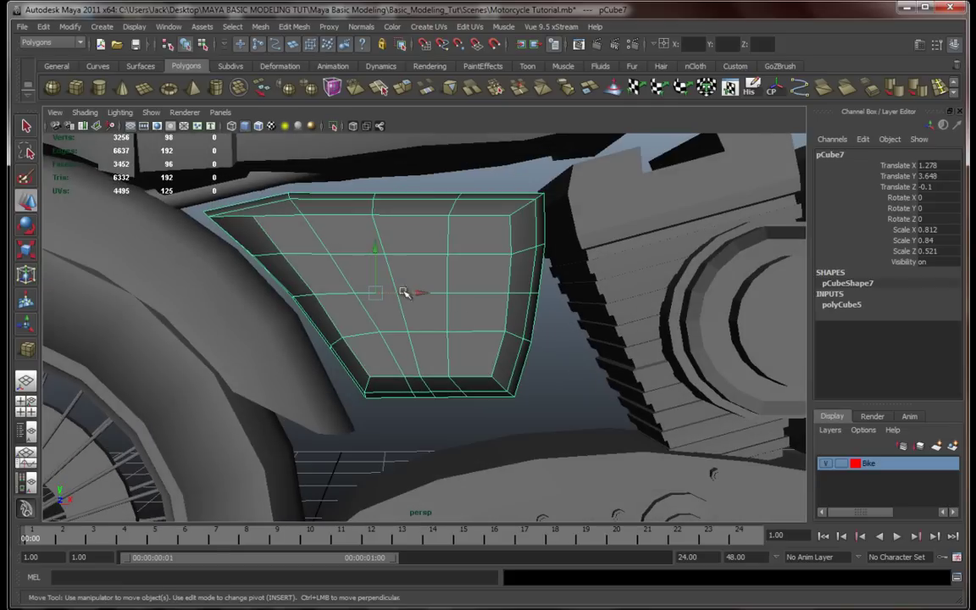
Step: Check the block's fit against the whole bike and shift it toward the rear wheel to Translate X 1.224
{"action": "left_click", "coordinate": [530, 322]}
{"action": "key", "text": "a"}
{"action": "left_click_drag", "start_coordinate": [473, 320], "coordinate": [446, 349], "text": "alt"}
{"action": "scroll", "coordinate": [447, 349], "scroll_direction": "up", "scroll_amount": 7}
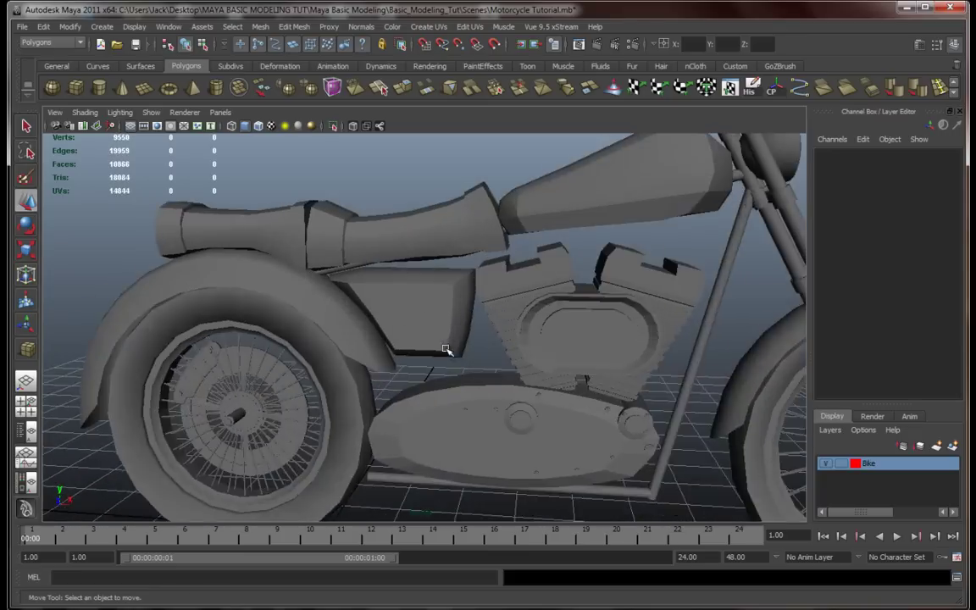
{"action": "middle_click_drag", "start_coordinate": [447, 348], "coordinate": [460, 327], "text": "alt"}
{"action": "left_click_drag", "start_coordinate": [460, 327], "coordinate": [428, 296], "text": "alt"}
{"action": "left_click", "coordinate": [421, 291]}
{"action": "scroll", "coordinate": [428, 309], "scroll_direction": "up", "scroll_amount": 4}
{"action": "left_click", "coordinate": [474, 337]}
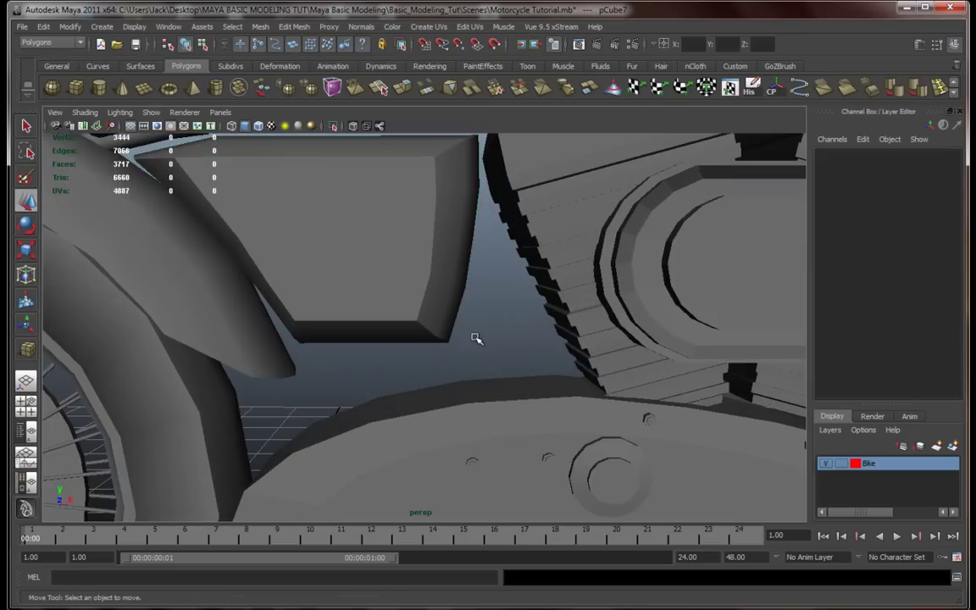
{"action": "scroll", "coordinate": [442, 312], "scroll_direction": "down", "scroll_amount": 6}
{"action": "scroll", "coordinate": [424, 307], "scroll_direction": "up", "scroll_amount": 3}
{"action": "left_click", "coordinate": [424, 307]}
{"action": "scroll", "coordinate": [398, 315], "scroll_direction": "down", "scroll_amount": 2}
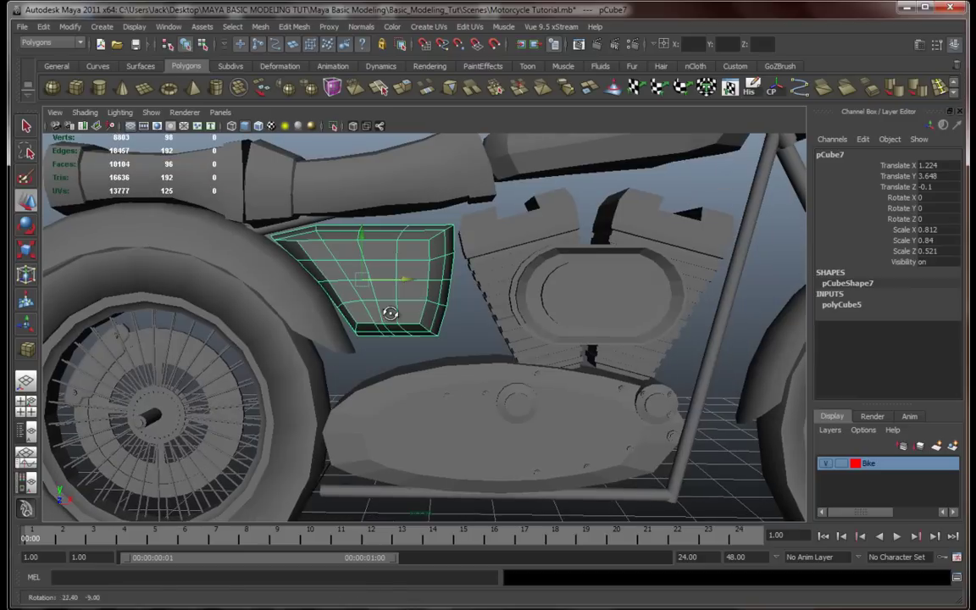
Step: In the front view, switch the block to vertex mode and shift two interior vertex pairs beside the fender slightly toward the rear wheel
{"action": "key", "text": "space"}
{"action": "key", "text": "space"}
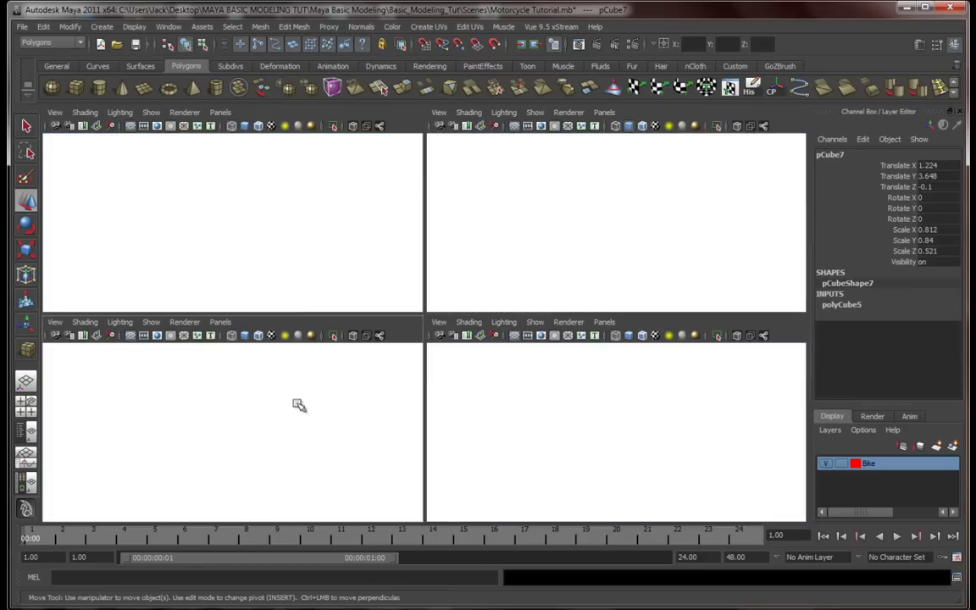
{"action": "scroll", "coordinate": [427, 356], "scroll_direction": "up", "scroll_amount": 2}
{"action": "key", "text": "w"}
{"action": "right_click_drag", "start_coordinate": [457, 290], "coordinate": [379, 324]}
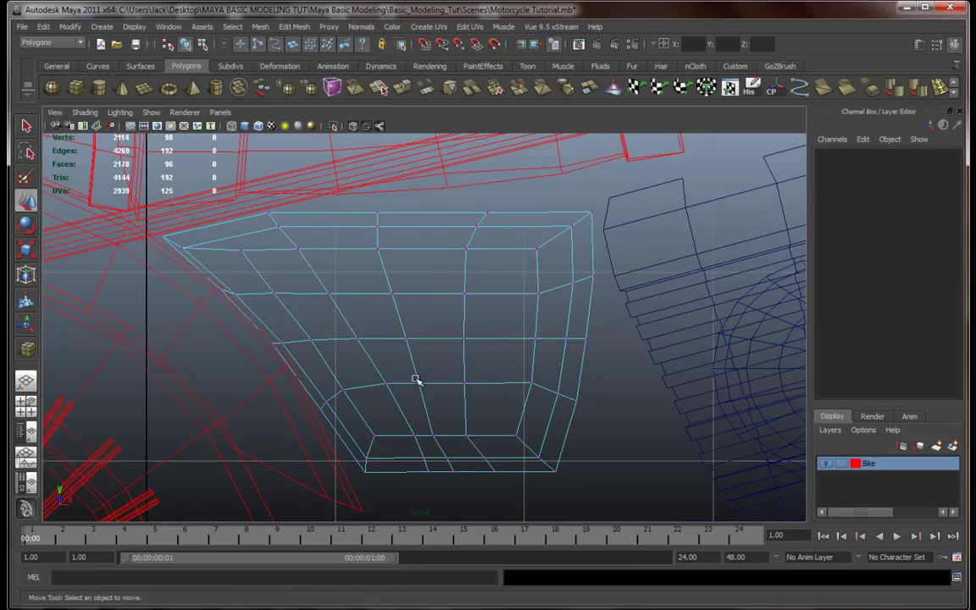
{"action": "left_click", "coordinate": [373, 379]}
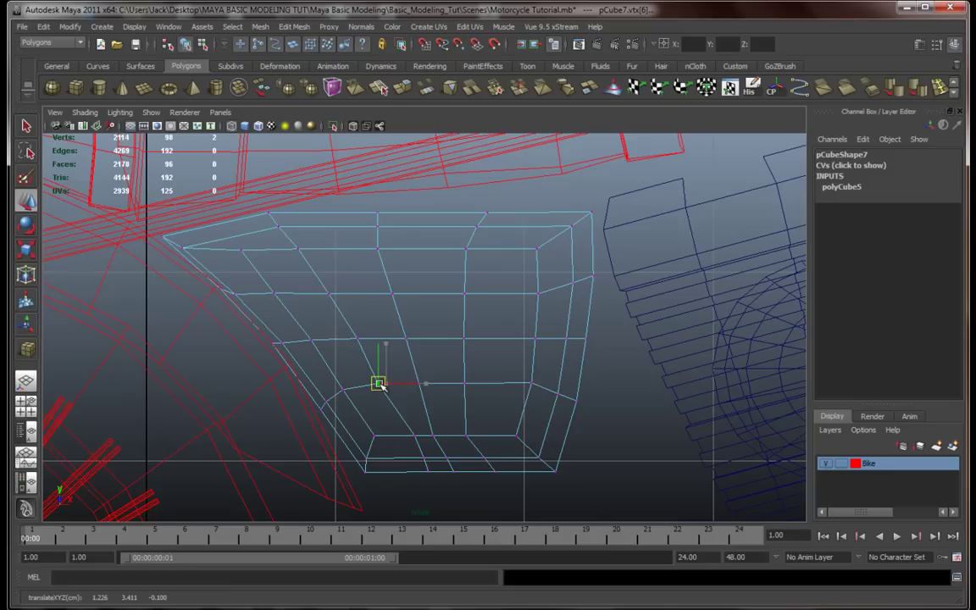
{"action": "left_click", "coordinate": [357, 341]}
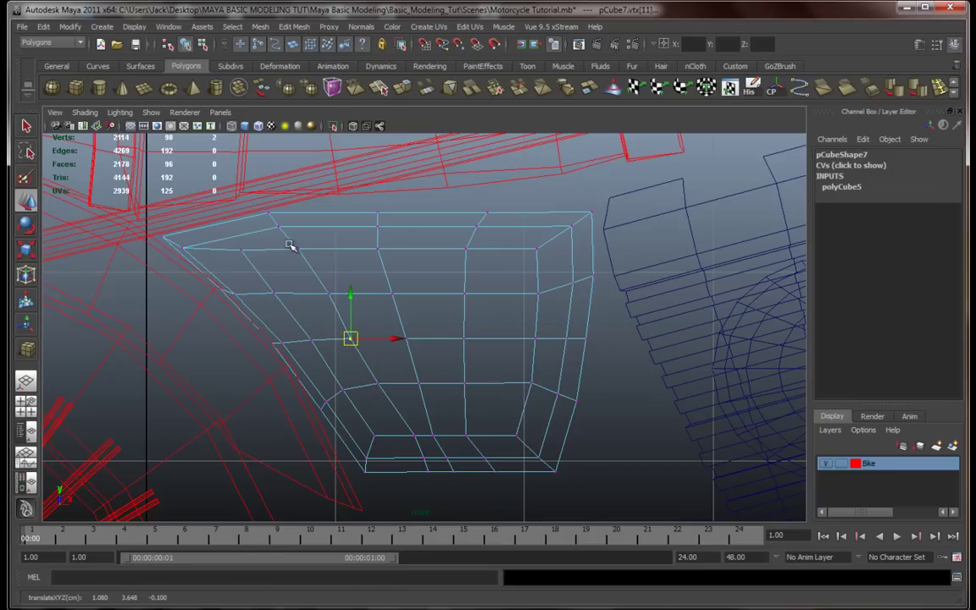
Step: Shift the bottom-row vertices of the same slanted column toward the rear wheel to even out the lower edge spacing
{"action": "left_click_drag", "start_coordinate": [422, 447], "coordinate": [404, 436]}
{"action": "left_click", "coordinate": [400, 464]}
{"action": "left_click", "coordinate": [424, 465]}
{"action": "left_click", "coordinate": [412, 464]}
{"action": "left_click_drag", "start_coordinate": [412, 463], "coordinate": [412, 463]}
{"action": "left_click", "coordinate": [428, 421]}
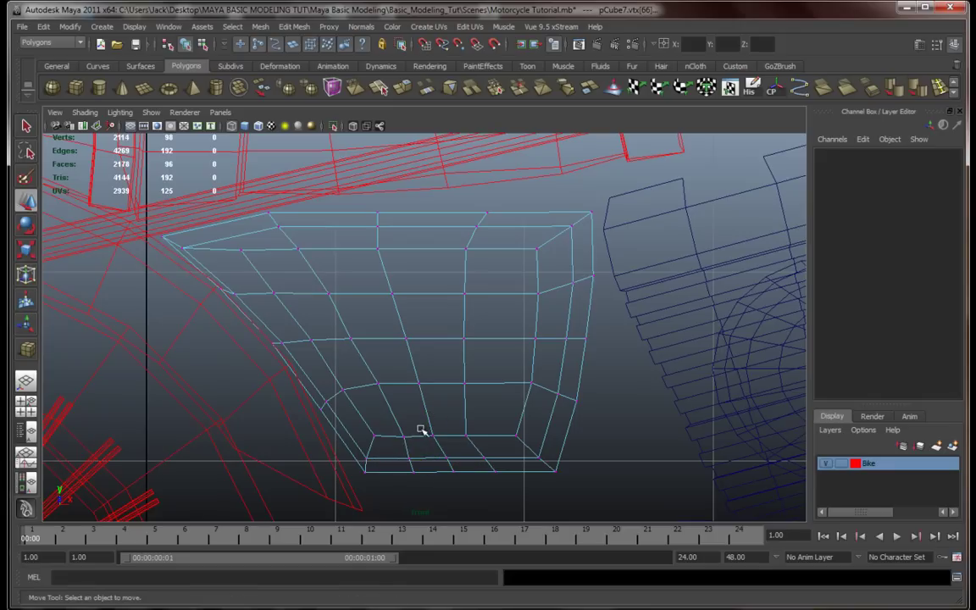
{"action": "left_click", "coordinate": [401, 438]}
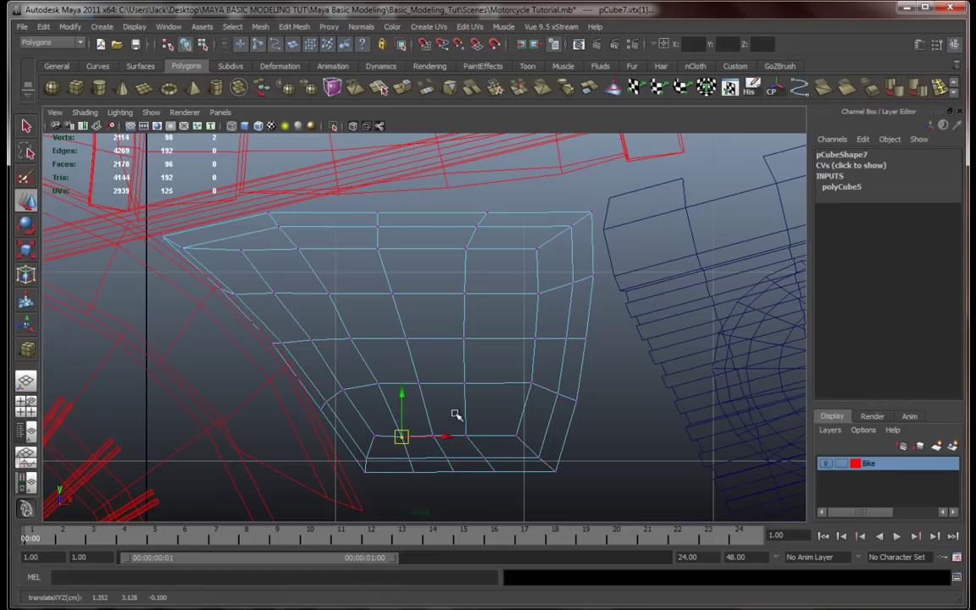
{"action": "left_click", "coordinate": [471, 362]}
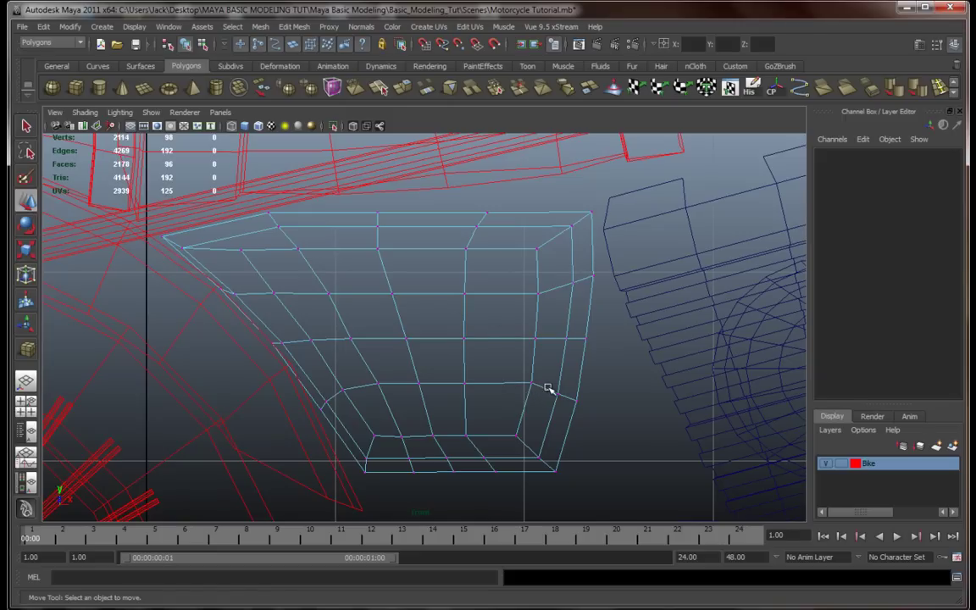
Step: Lower the fender-side vertices of the row above the base slightly, and nudge the adjoining vertex pair above up and toward the engine
{"action": "left_click", "coordinate": [344, 393]}
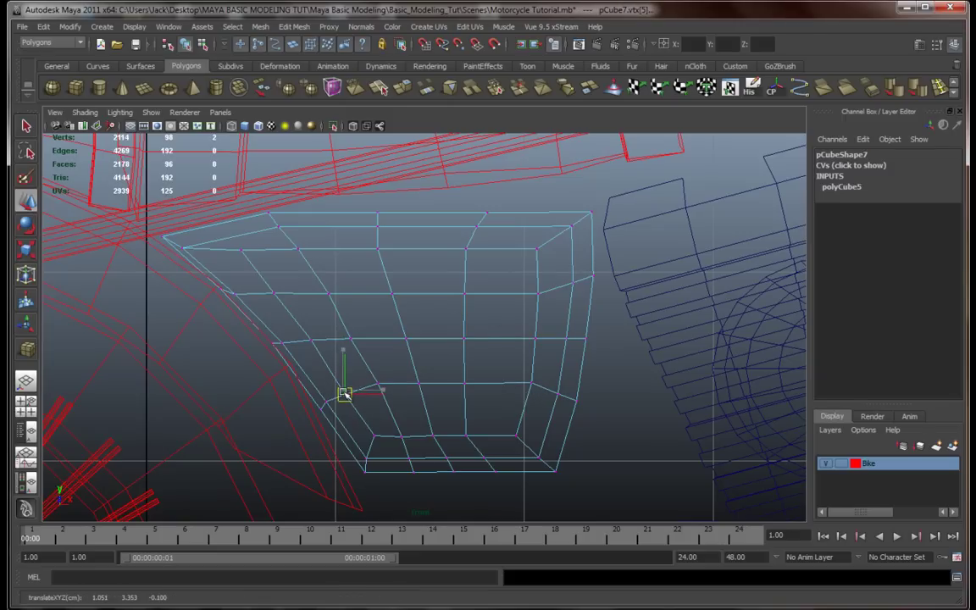
{"action": "left_click", "coordinate": [403, 397]}
{"action": "left_click", "coordinate": [381, 386]}
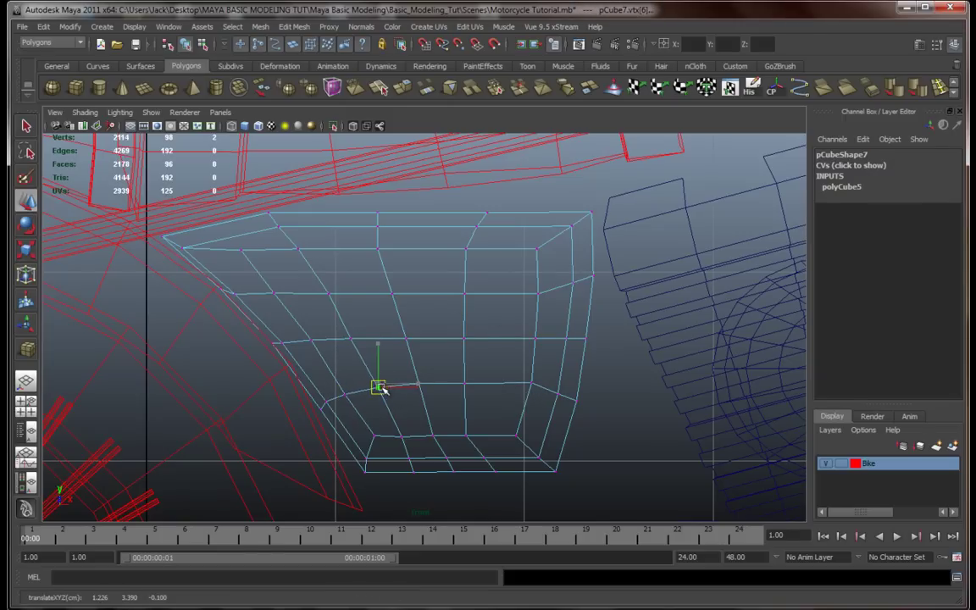
{"action": "left_click", "coordinate": [404, 408]}
{"action": "left_click", "coordinate": [353, 337]}
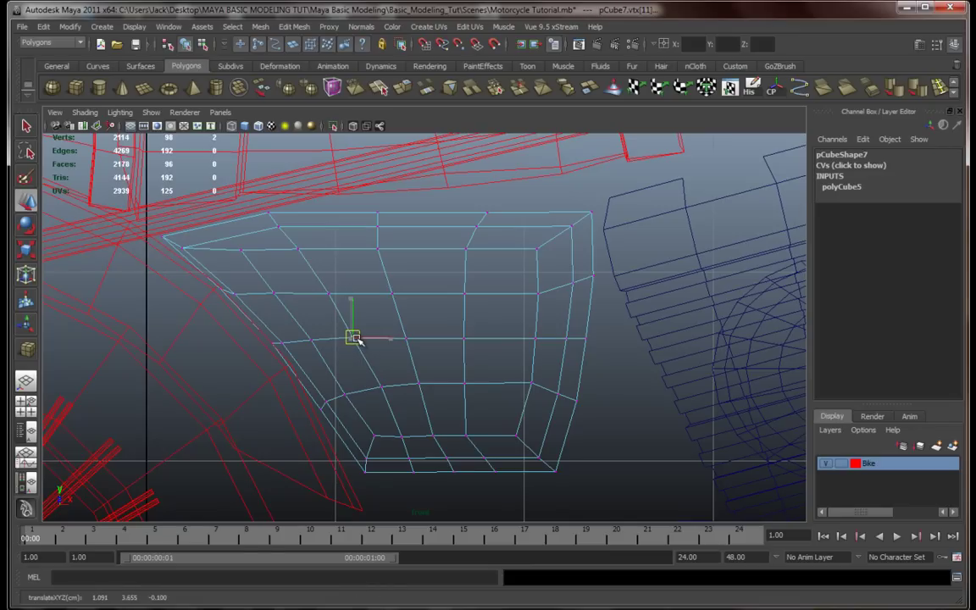
Step: Nudge the block's engine-side interior vertex pair in the row above the base slightly down and toward the rear wheel
{"action": "left_click", "coordinate": [396, 375]}
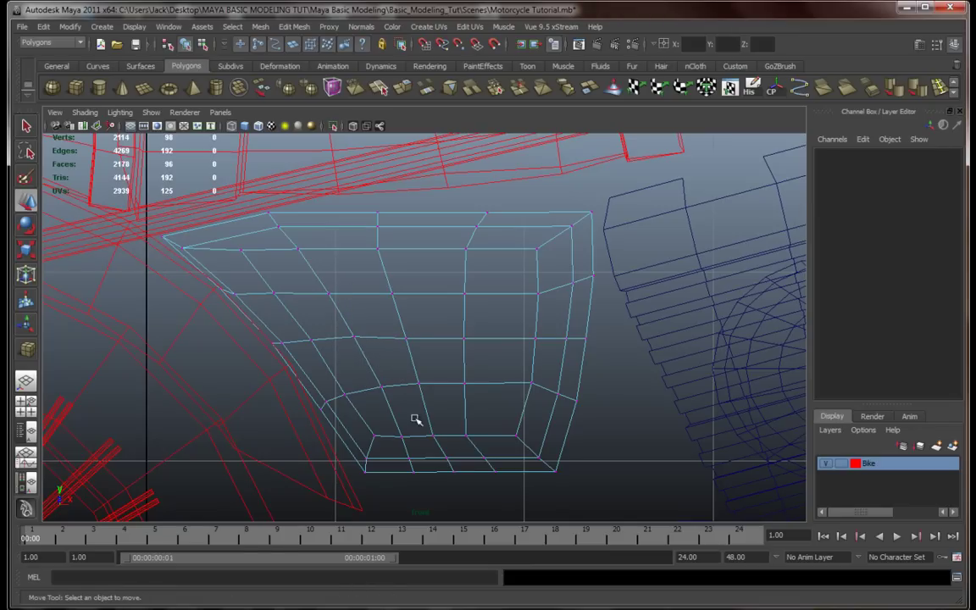
{"action": "left_click_drag", "start_coordinate": [426, 386], "coordinate": [421, 384]}
{"action": "left_click", "coordinate": [489, 395]}
{"action": "left_click", "coordinate": [529, 387]}
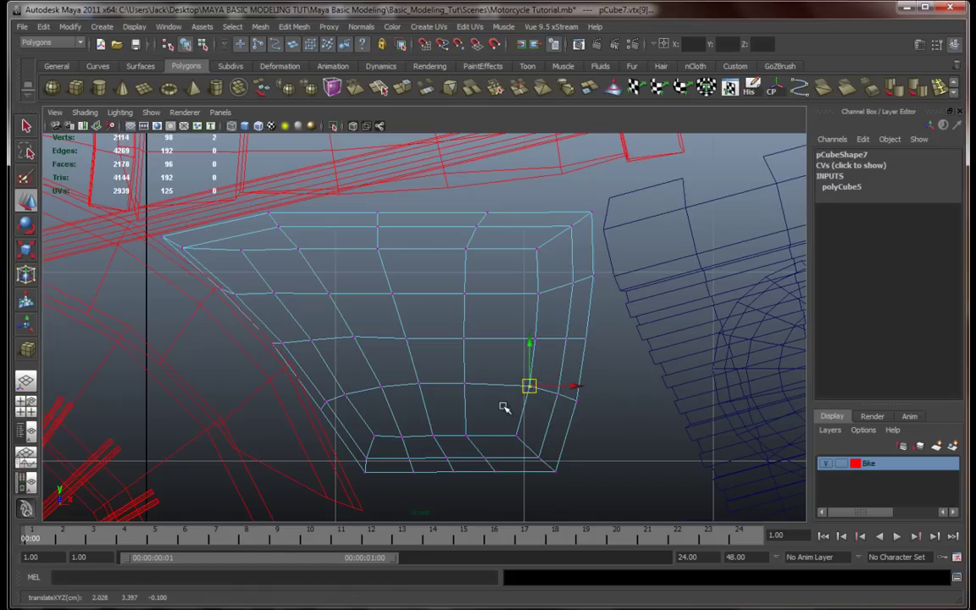
Step: Shift the fender-side pair in the middle row slightly toward the engine, and raise the engine-side interior pair one row above
{"action": "left_click", "coordinate": [360, 355]}
{"action": "left_click_drag", "start_coordinate": [378, 359], "coordinate": [376, 358]}
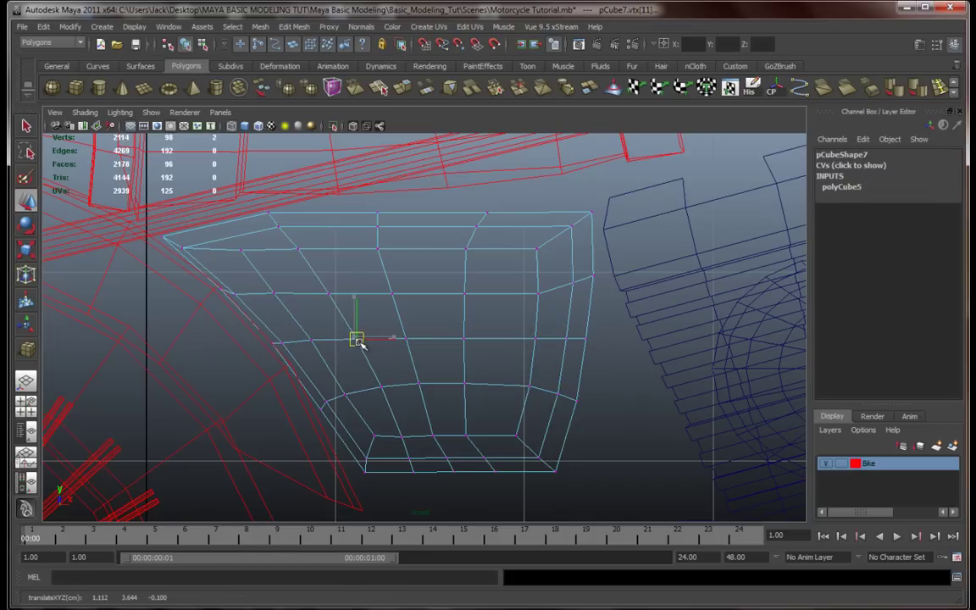
{"action": "left_click", "coordinate": [449, 361]}
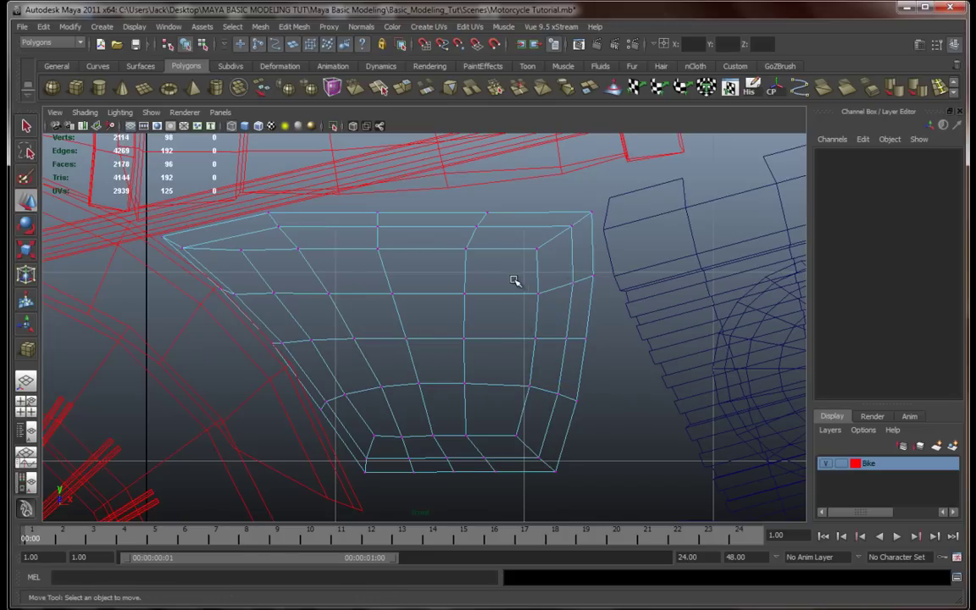
{"action": "left_click", "coordinate": [536, 289]}
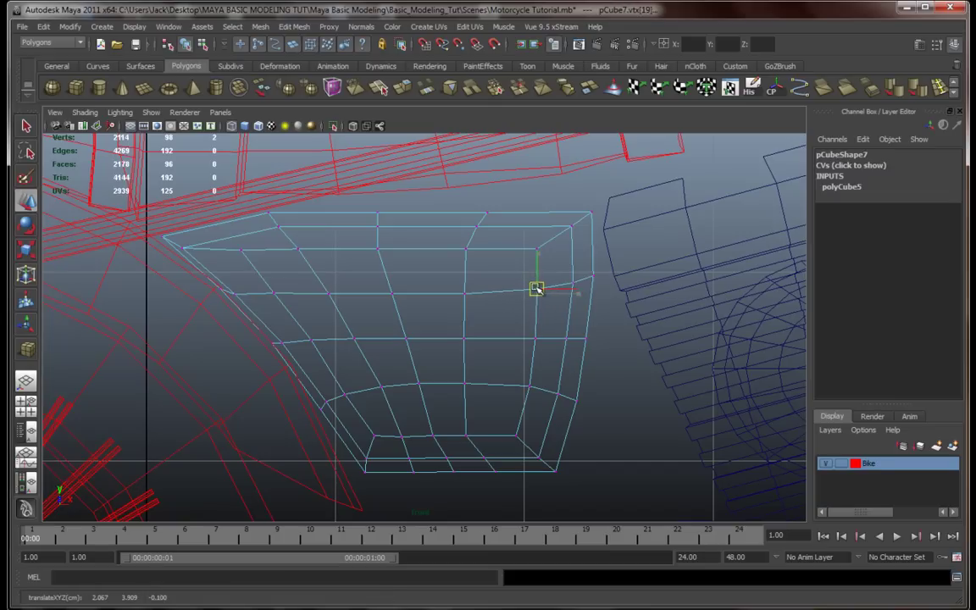
{"action": "left_click", "coordinate": [516, 323]}
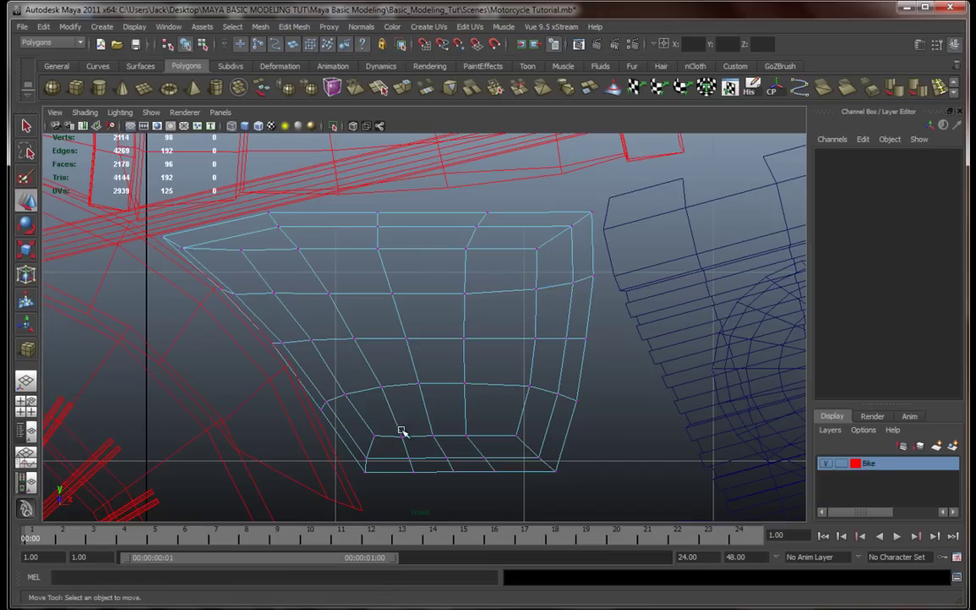
Step: Return the block to object mode and inspect its shape between the rear fender, seat and engine in perspective
{"action": "key", "text": "space"}
{"action": "key", "text": "space"}
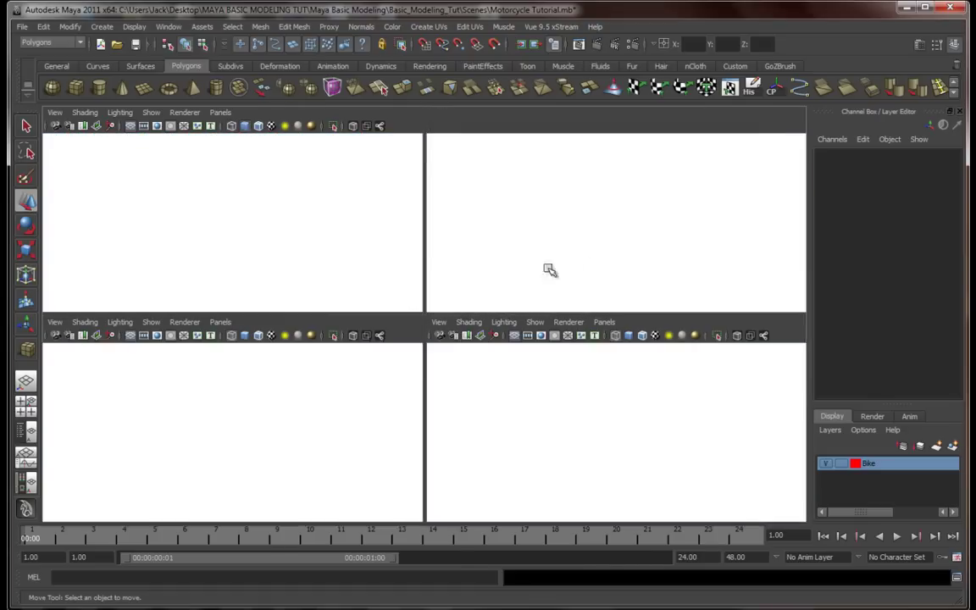
{"action": "scroll", "coordinate": [442, 272], "scroll_direction": "up", "scroll_amount": 4}
{"action": "right_click_drag", "start_coordinate": [378, 240], "coordinate": [415, 226]}
{"action": "left_click_drag", "start_coordinate": [482, 307], "coordinate": [412, 298], "text": "alt"}
{"action": "middle_click_drag", "start_coordinate": [412, 298], "coordinate": [449, 388], "text": "alt"}
{"action": "scroll", "coordinate": [453, 376], "scroll_direction": "down", "scroll_amount": 4}
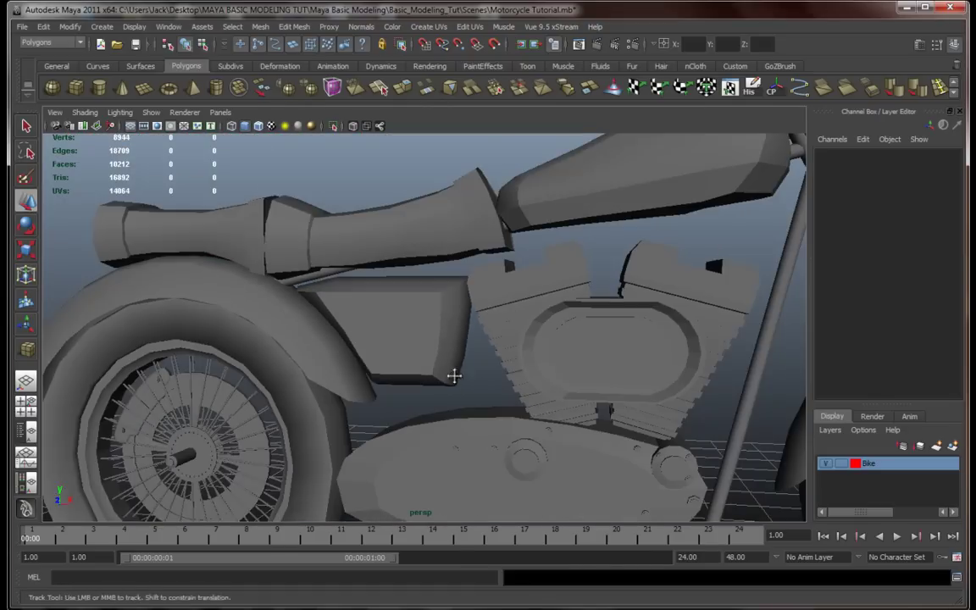
{"action": "left_click_drag", "start_coordinate": [454, 374], "coordinate": [493, 369], "text": "alt"}
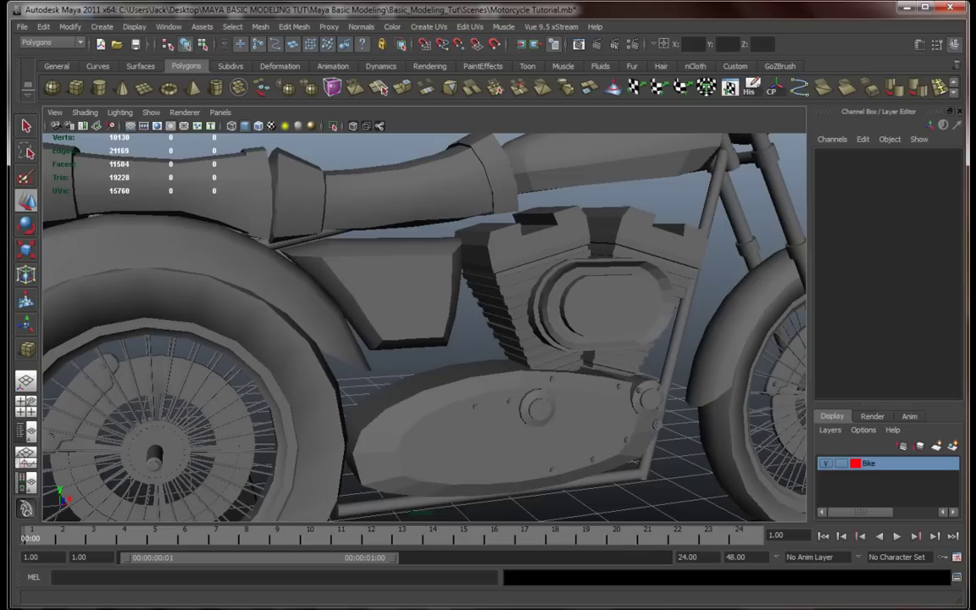
{"action": "left_click_drag", "start_coordinate": [613, 386], "coordinate": [592, 389], "text": "alt"}
{"action": "middle_click_drag", "start_coordinate": [555, 375], "coordinate": [614, 395], "text": "alt"}
{"action": "scroll", "coordinate": [571, 372], "scroll_direction": "up", "scroll_amount": 4}
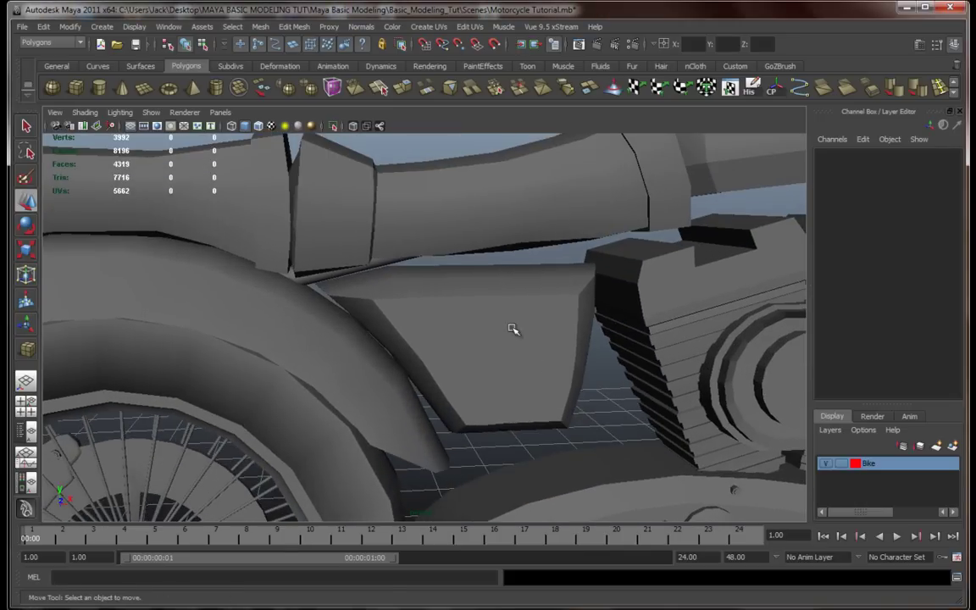
Step: In the front view, raise the block's upper vertex groups from the middle column to the engine-side corner, following the sloping frame
{"action": "left_click", "coordinate": [521, 347]}
{"action": "key", "text": "space"}
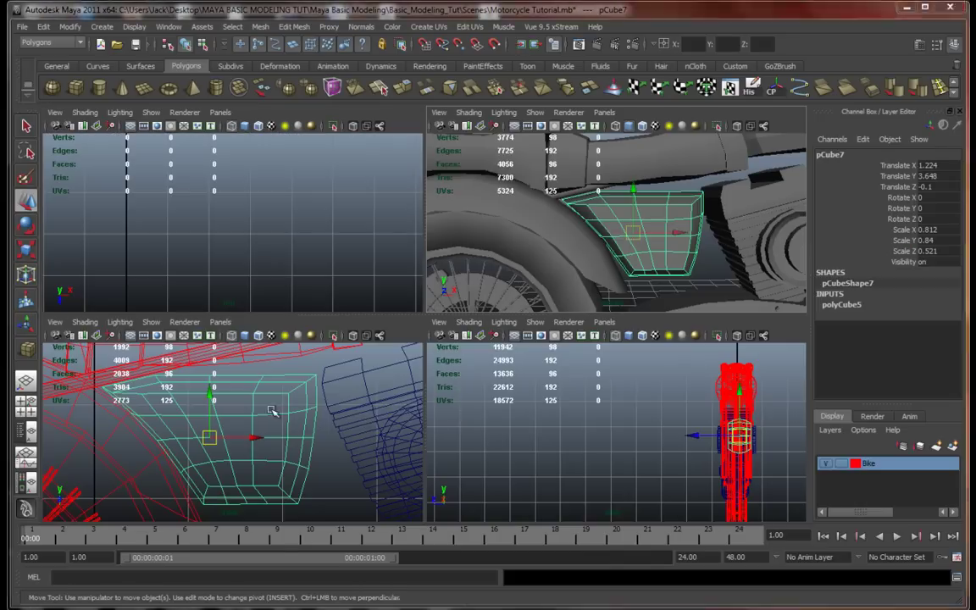
{"action": "key", "text": "space"}
{"action": "middle_click_drag", "start_coordinate": [377, 389], "coordinate": [381, 447], "text": "alt"}
{"action": "right_click_drag", "start_coordinate": [432, 303], "coordinate": [387, 311]}
{"action": "mouse_move", "coordinate": [368, 270]}
{"action": "left_mouse_down"}
{"action": "mouse_move", "coordinate": [414, 299]}
{"action": "mouse_move", "coordinate": [385, 268]}
{"action": "left_mouse_up"}
{"action": "left_click_drag", "start_coordinate": [459, 264], "coordinate": [503, 302]}
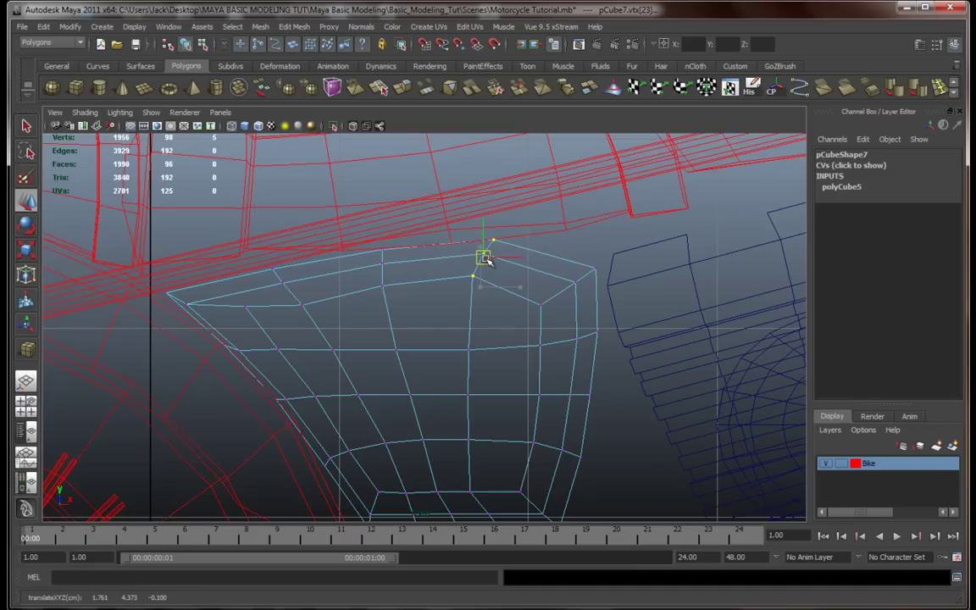
{"action": "middle_click_drag", "start_coordinate": [545, 259], "coordinate": [500, 259], "text": "alt"}
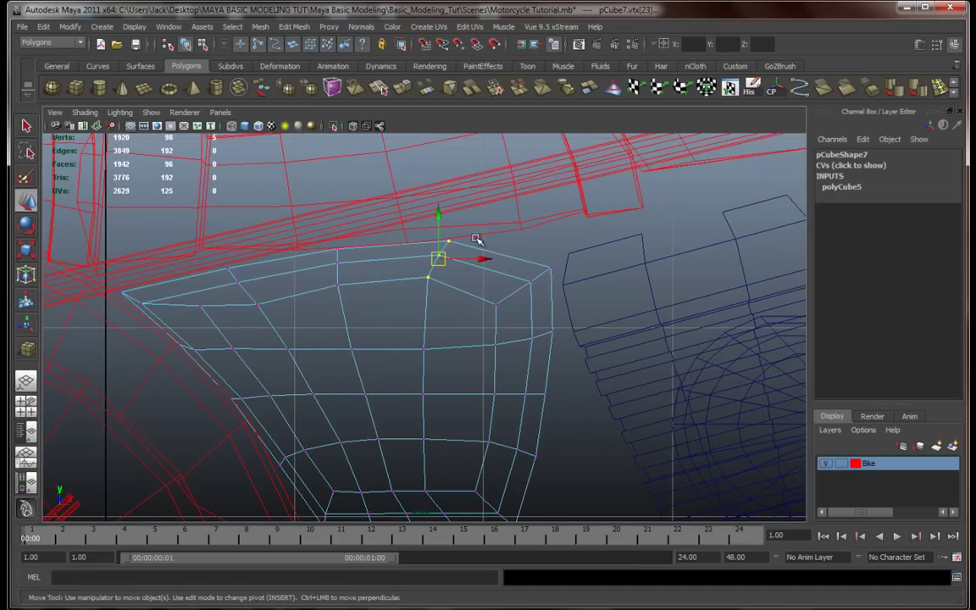
{"action": "left_click_drag", "start_coordinate": [525, 286], "coordinate": [528, 258]}
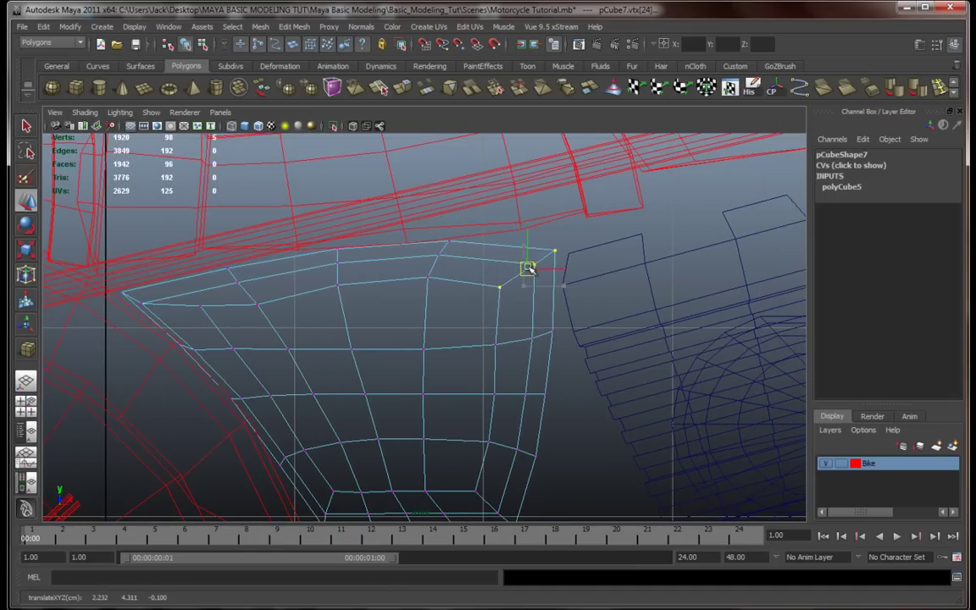
{"action": "left_click", "coordinate": [584, 362]}
Step: Inspect the reshaped block's fit against the whole motorcycle in the perspective view
{"action": "key", "text": "space"}
{"action": "key", "text": "space"}
{"action": "left_click_drag", "start_coordinate": [645, 238], "coordinate": [614, 277], "text": "alt"}
{"action": "scroll", "coordinate": [614, 277], "scroll_direction": "down", "scroll_amount": 5}
{"action": "middle_click_drag", "start_coordinate": [615, 277], "coordinate": [553, 263], "text": "alt"}
{"action": "left_click_drag", "start_coordinate": [553, 264], "coordinate": [555, 331], "text": "alt"}
{"action": "left_click", "coordinate": [451, 326]}
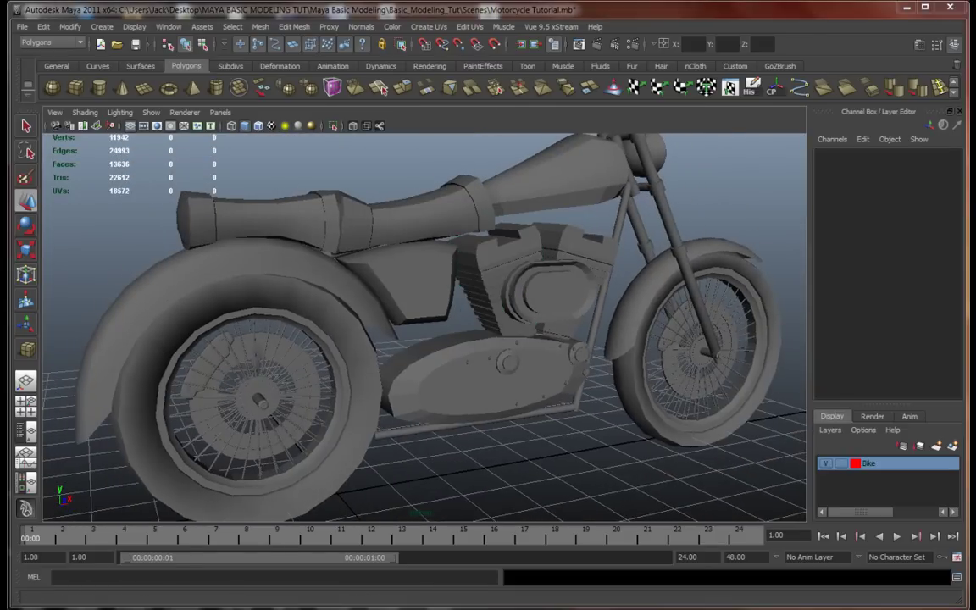
{"action": "key", "text": "q"}
{"action": "scroll", "coordinate": [589, 415], "scroll_direction": "down", "scroll_amount": 10}
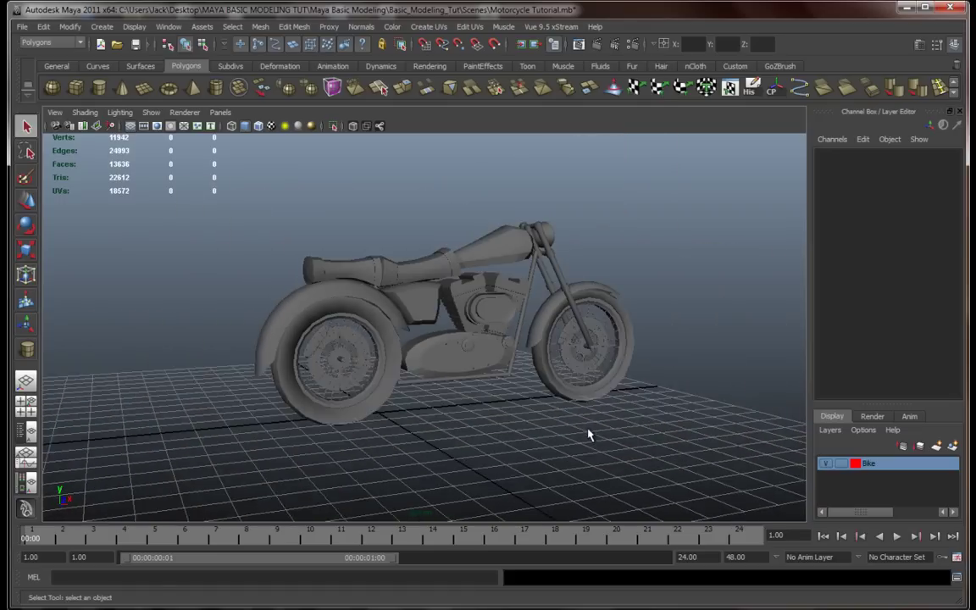
Step: Examine the lower engine cover, front frame tube and wheels from several angles
{"action": "scroll", "coordinate": [481, 412], "scroll_direction": "up", "scroll_amount": 10}
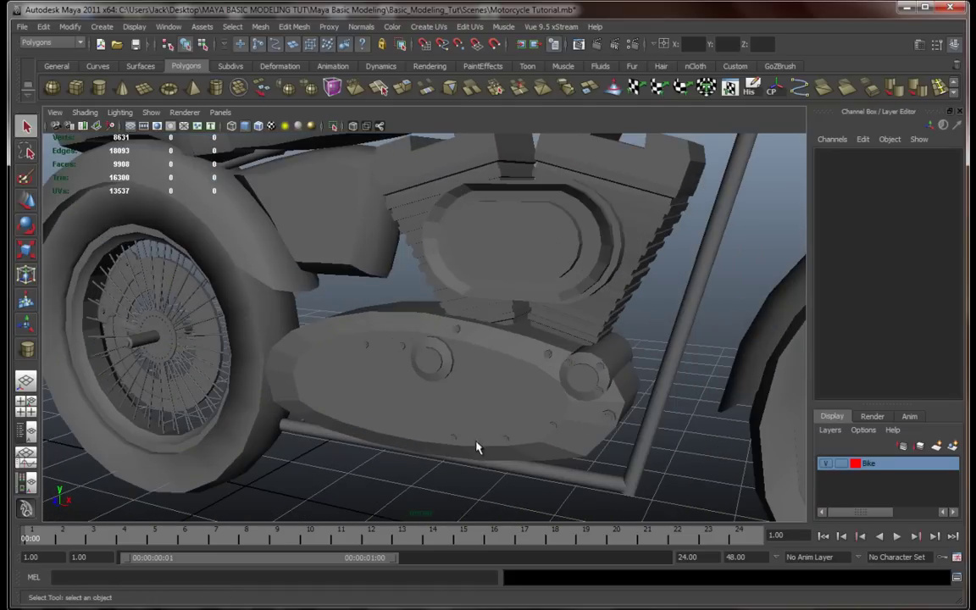
{"action": "left_click_drag", "start_coordinate": [476, 448], "coordinate": [549, 439], "text": "alt"}
{"action": "middle_click_drag", "start_coordinate": [569, 426], "coordinate": [500, 408], "text": "alt"}
{"action": "scroll", "coordinate": [500, 408], "scroll_direction": "down", "scroll_amount": 3}
{"action": "left_click_drag", "start_coordinate": [500, 408], "coordinate": [458, 405], "text": "alt"}
{"action": "left_click_drag", "start_coordinate": [534, 350], "coordinate": [426, 360], "text": "alt"}
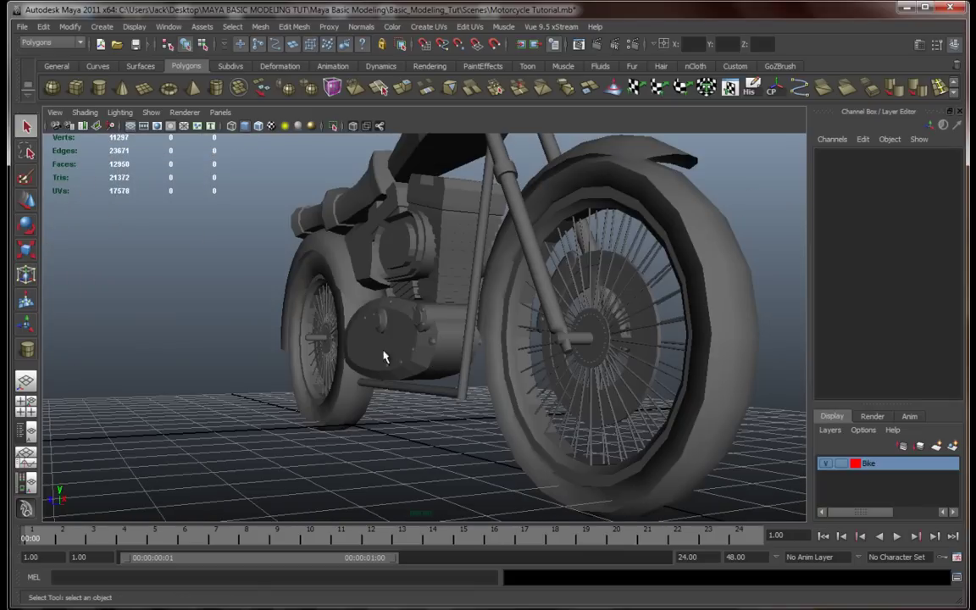
{"action": "left_click_drag", "start_coordinate": [373, 404], "coordinate": [533, 403], "text": "alt"}
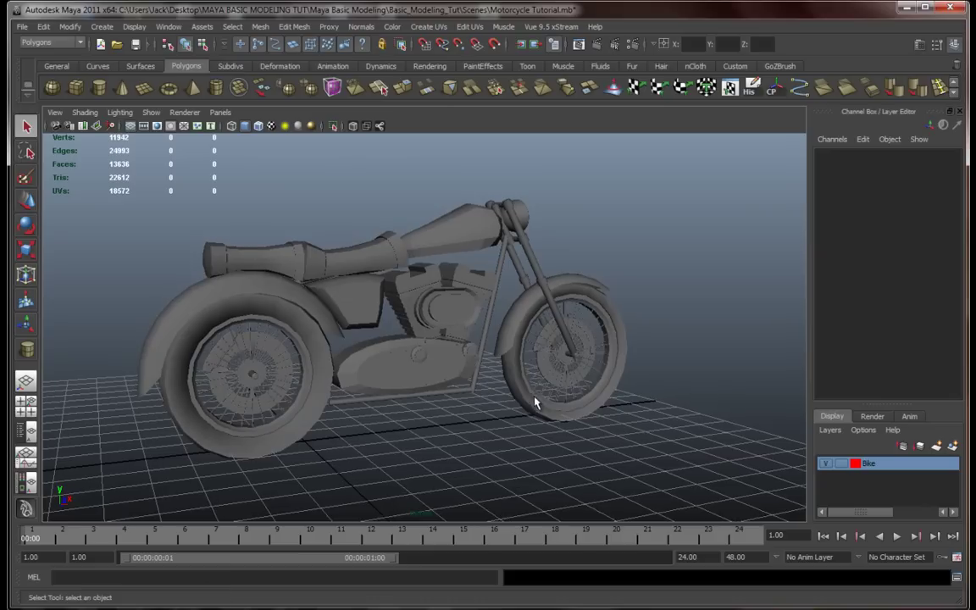
{"action": "left_click", "coordinate": [100, 91]}
{"action": "middle_click_drag", "start_coordinate": [547, 442], "coordinate": [505, 403], "text": "alt"}
{"action": "mouse_move", "coordinate": [506, 403]}
{"action": "left_mouse_down", "text": "alt"}
{"action": "mouse_move", "coordinate": [536, 415]}
{"action": "mouse_move", "coordinate": [527, 430]}
{"action": "mouse_move", "coordinate": [518, 373]}
{"action": "left_mouse_up", "text": "alt"}
{"action": "mouse_move", "coordinate": [518, 373]}
{"action": "right_mouse_down", "text": "alt"}
{"action": "mouse_move", "coordinate": [413, 326]}
{"action": "mouse_move", "coordinate": [489, 377]}
{"action": "right_mouse_up", "text": "alt"}
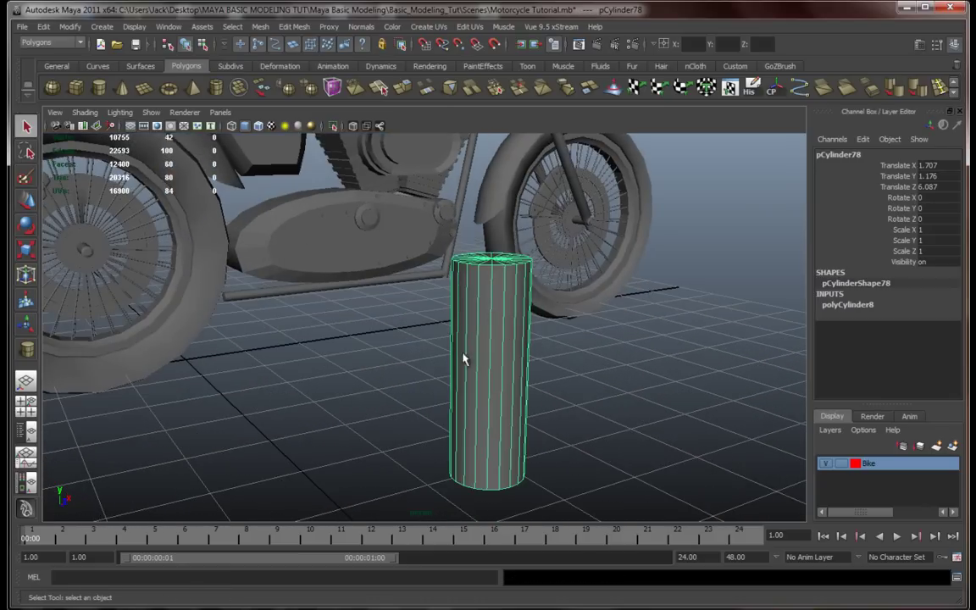
{"action": "left_click_drag", "start_coordinate": [420, 376], "coordinate": [494, 349], "text": "alt"}
{"action": "scroll", "coordinate": [430, 399], "scroll_direction": "down", "scroll_amount": 5}
{"action": "key", "text": "Delete"}
Step: Activate the CV Curve Tool and examine the area around the engine and lower frame for the curve's path
{"action": "right_click_drag", "start_coordinate": [494, 348], "coordinate": [500, 411], "text": "alt"}
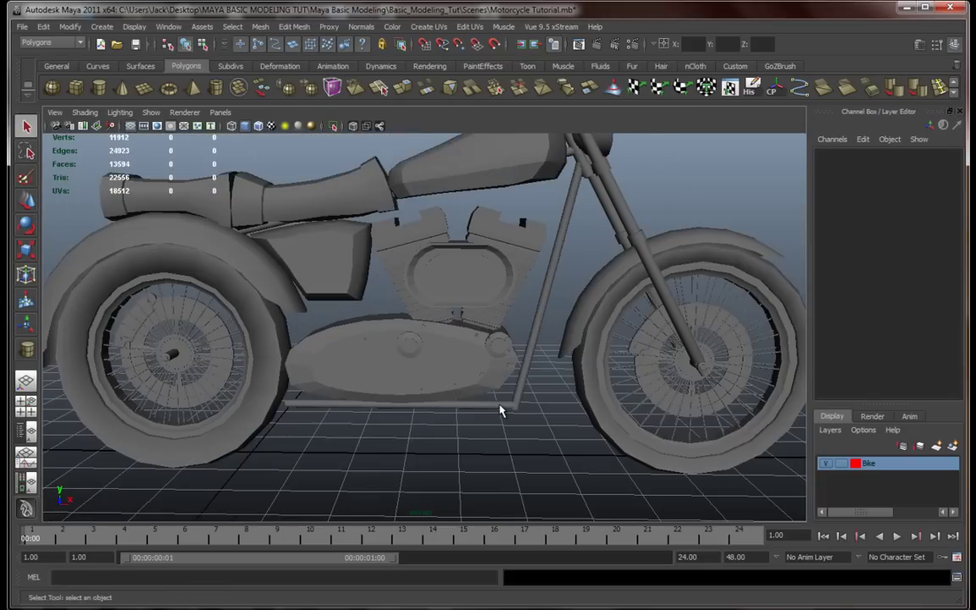
{"action": "left_click_drag", "start_coordinate": [527, 392], "coordinate": [462, 398], "text": "alt"}
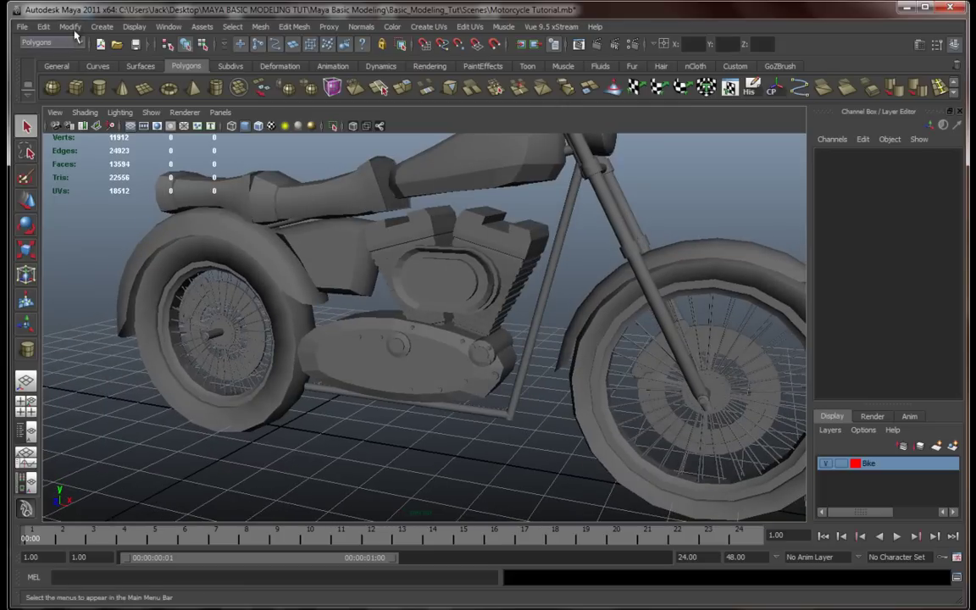
{"action": "left_click", "coordinate": [102, 26]}
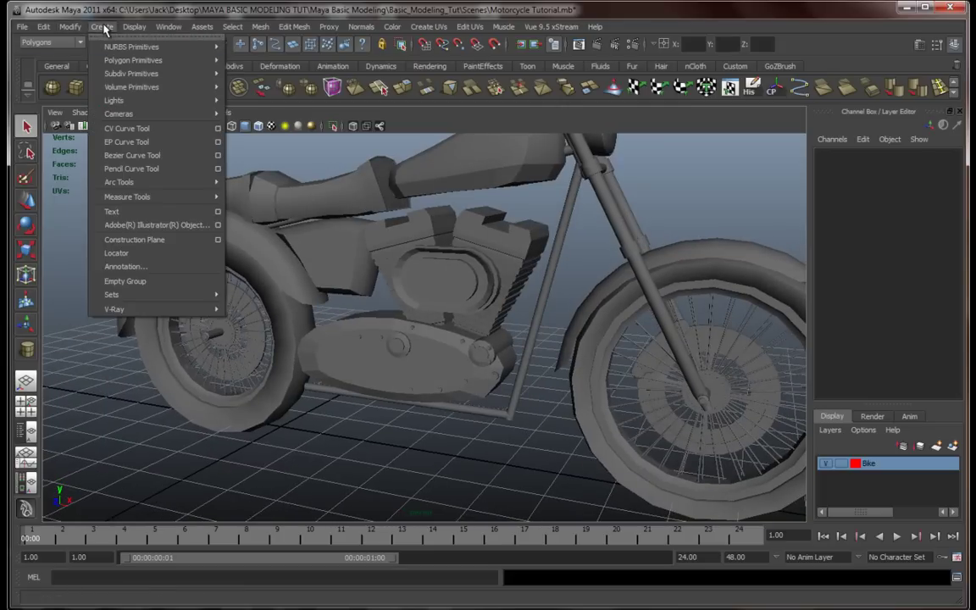
{"action": "left_click", "coordinate": [138, 132]}
{"action": "middle_click_drag", "start_coordinate": [359, 393], "coordinate": [398, 377], "text": "alt"}
{"action": "left_click_drag", "start_coordinate": [398, 377], "coordinate": [444, 361], "text": "alt"}
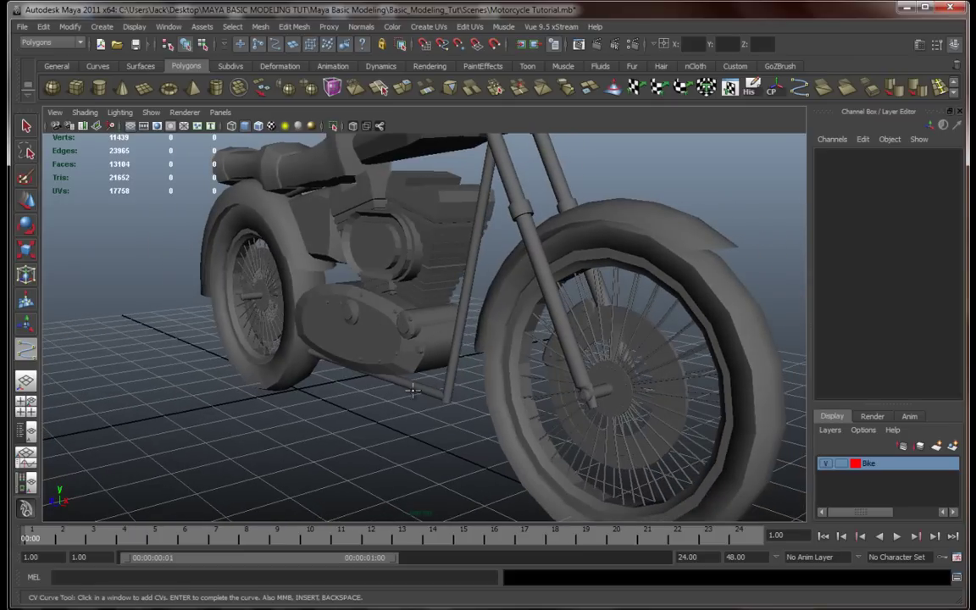
{"action": "left_click_drag", "start_coordinate": [347, 433], "coordinate": [409, 422], "text": "alt"}
{"action": "scroll", "coordinate": [363, 414], "scroll_direction": "up", "scroll_amount": 4}
{"action": "scroll", "coordinate": [362, 414], "scroll_direction": "down", "scroll_amount": 4}
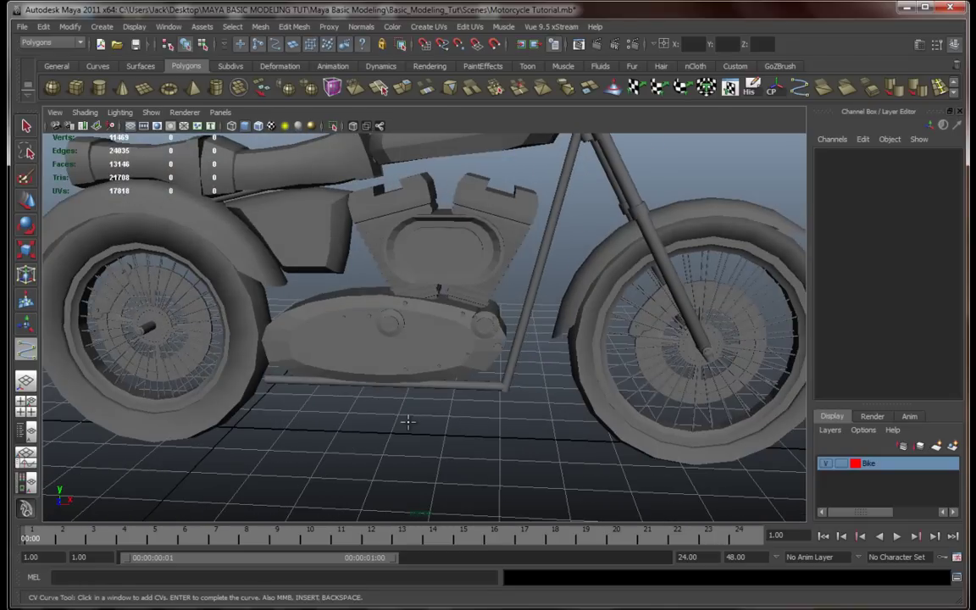
Step: In the side view, start the curve near the bike's centerline at about Y 2.92, bending it outward to about Z 0.6 and down past the lower engine cover
{"action": "key", "text": "space"}
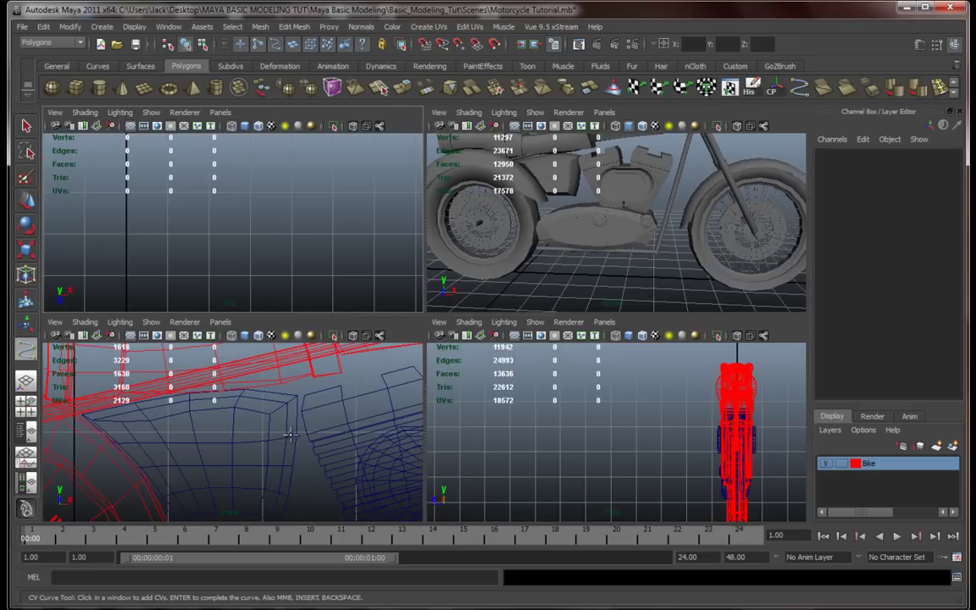
{"action": "middle_click_drag", "start_coordinate": [710, 466], "coordinate": [622, 416], "text": "alt"}
{"action": "scroll", "coordinate": [636, 423], "scroll_direction": "up", "scroll_amount": 4}
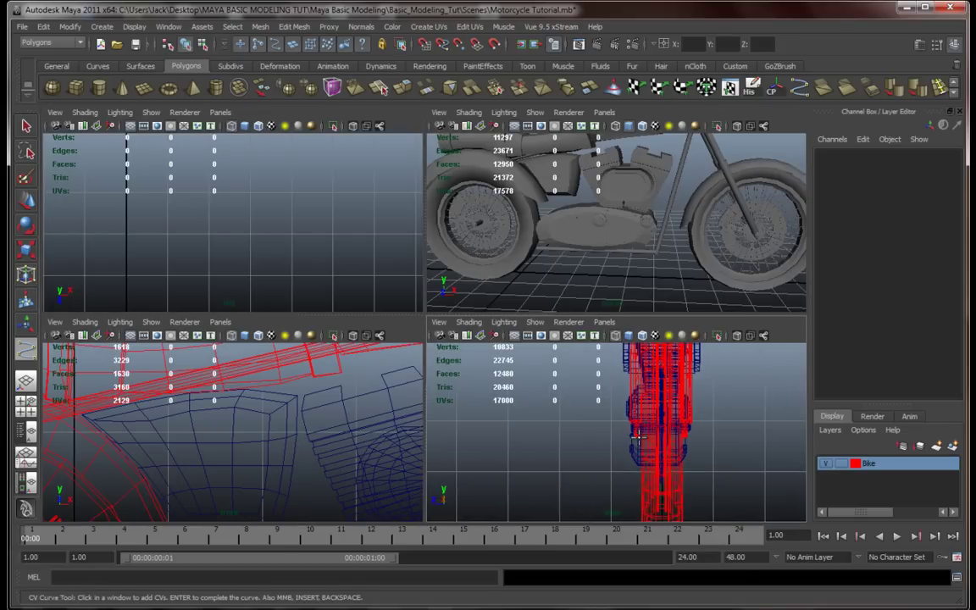
{"action": "key", "text": "space"}
{"action": "middle_click_drag", "start_coordinate": [612, 383], "coordinate": [640, 374], "text": "alt"}
{"action": "mouse_move", "coordinate": [543, 323]}
{"action": "middle_mouse_down", "text": "alt"}
{"action": "mouse_move", "coordinate": [562, 370]}
{"action": "mouse_move", "coordinate": [540, 342]}
{"action": "middle_mouse_up", "text": "alt"}
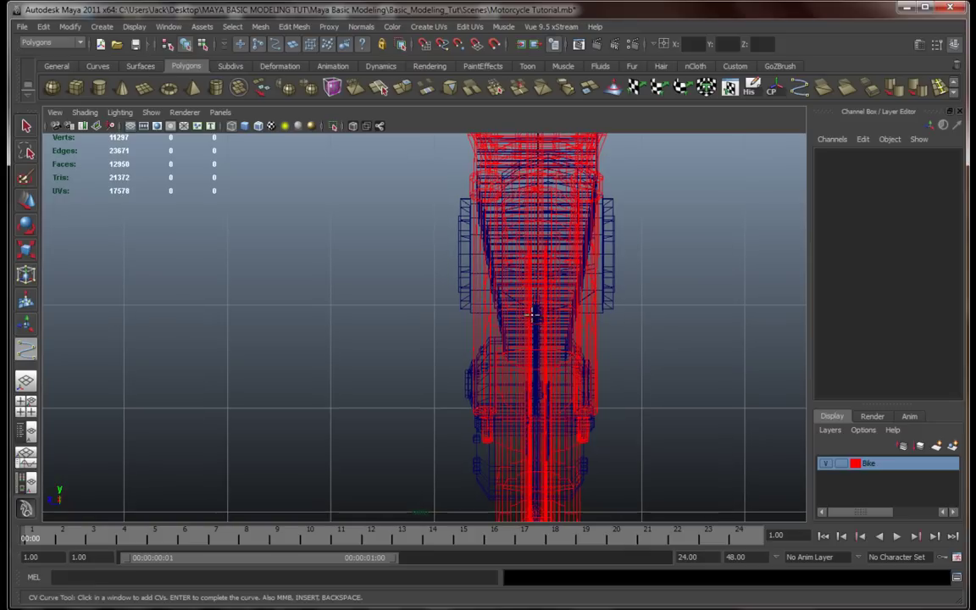
{"action": "left_click", "coordinate": [500, 313]}
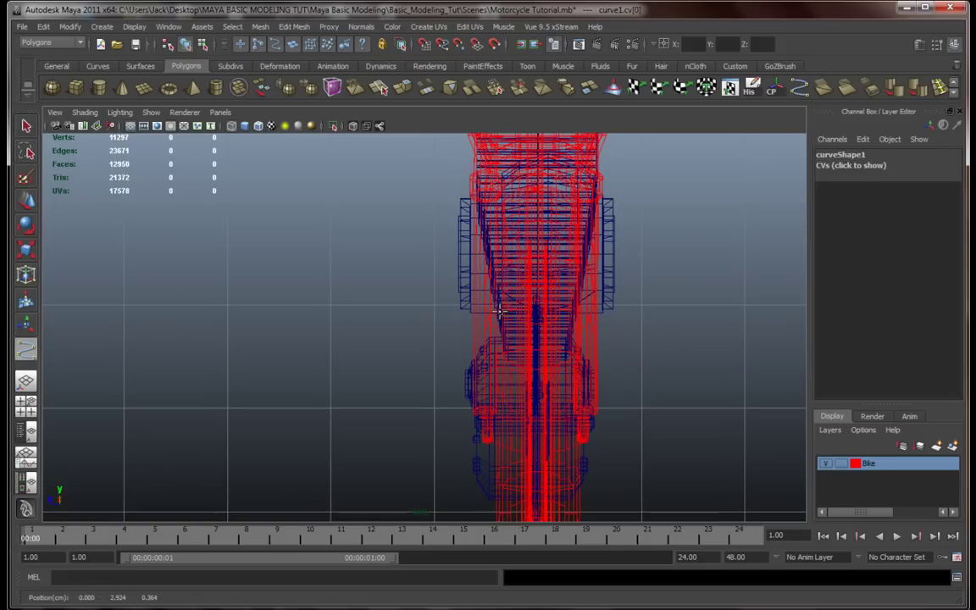
{"action": "left_click", "coordinate": [472, 331]}
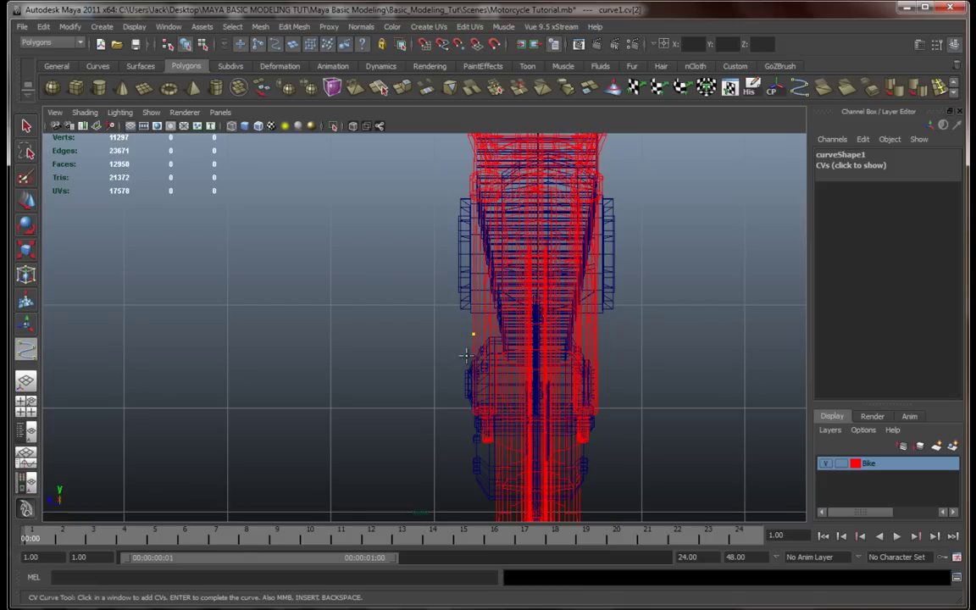
{"action": "left_click", "coordinate": [464, 359]}
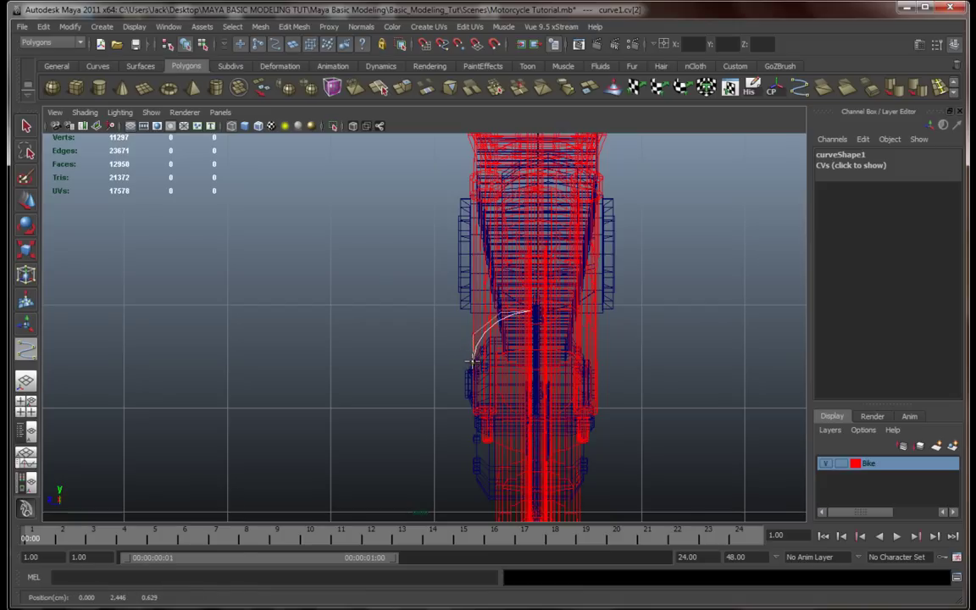
{"action": "left_click", "coordinate": [466, 424]}
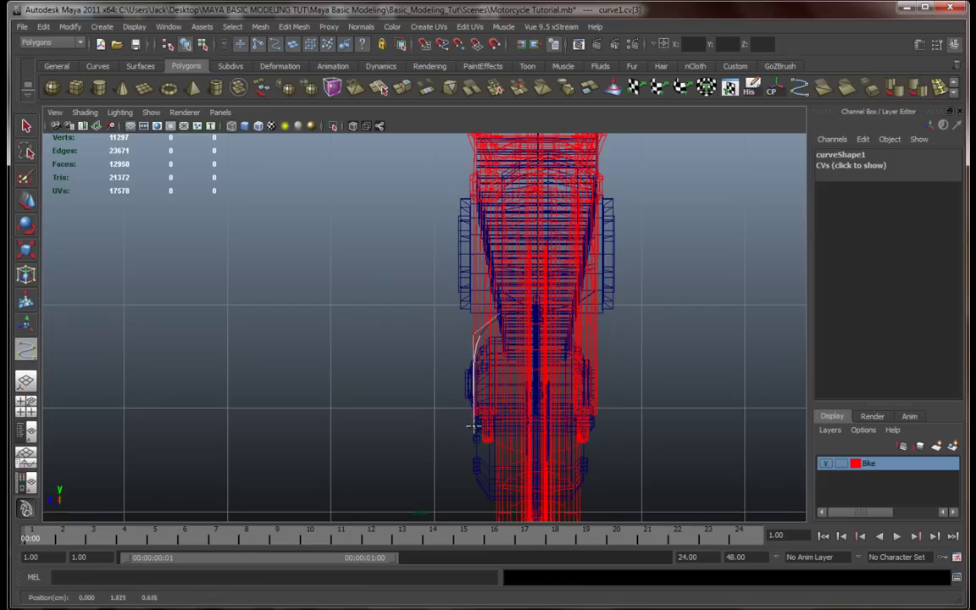
Step: Extend the curve farther down with two points angled slightly inward along the outer side of the lower engine cover
{"action": "middle_click_drag", "start_coordinate": [474, 427], "coordinate": [481, 390], "text": "alt"}
{"action": "left_click", "coordinate": [482, 425]}
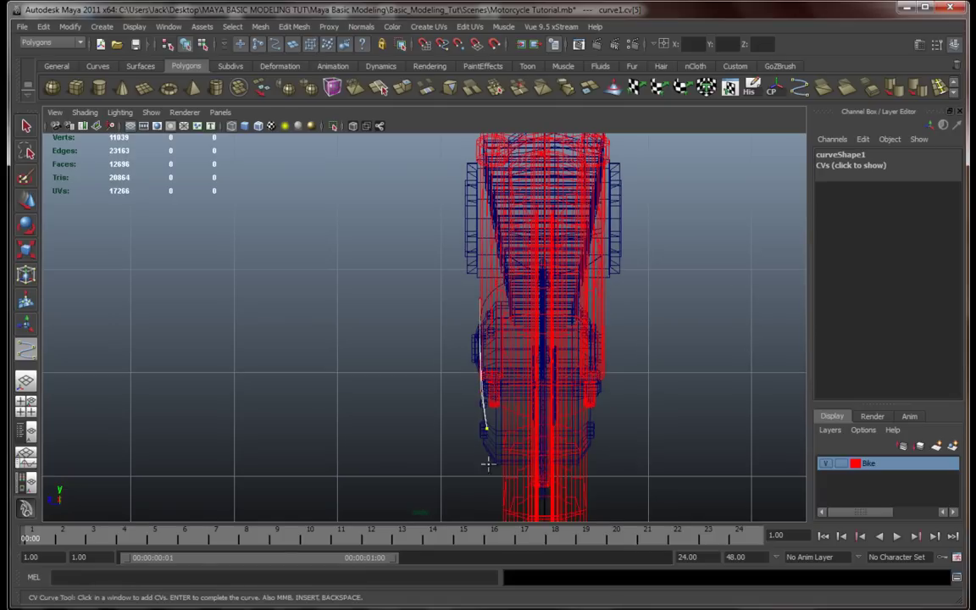
{"action": "middle_click_drag", "start_coordinate": [483, 462], "coordinate": [494, 425], "text": "alt"}
{"action": "left_click", "coordinate": [500, 417]}
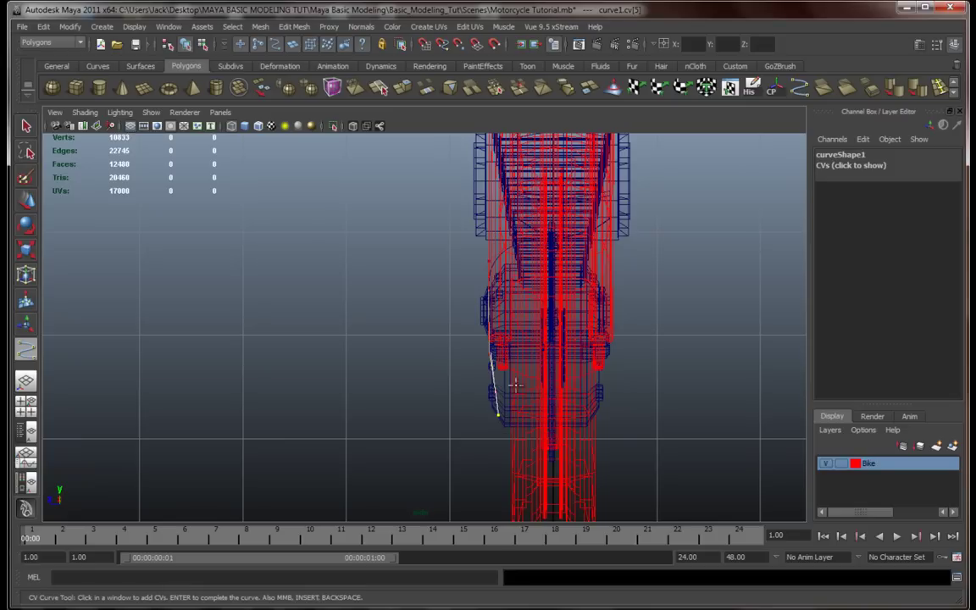
Step: In the front view, begin turning the curve rearward with points at about the lower frame tube's height
{"action": "key", "text": "space"}
{"action": "key", "text": "space"}
{"action": "scroll", "coordinate": [384, 408], "scroll_direction": "down", "scroll_amount": 9}
{"action": "middle_click_drag", "start_coordinate": [271, 464], "coordinate": [403, 388], "text": "alt"}
{"action": "scroll", "coordinate": [403, 389], "scroll_direction": "up", "scroll_amount": 3}
{"action": "scroll", "coordinate": [404, 389], "scroll_direction": "up", "scroll_amount": 4}
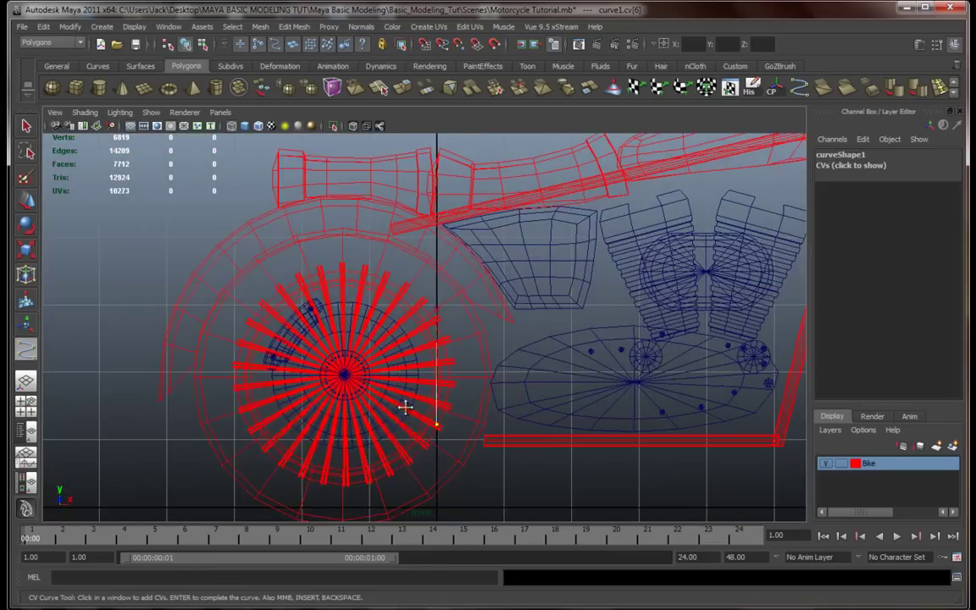
{"action": "left_click_drag", "start_coordinate": [475, 371], "coordinate": [375, 375]}
{"action": "middle_click_drag", "start_coordinate": [386, 379], "coordinate": [517, 383], "text": "alt"}
{"action": "left_click_drag", "start_coordinate": [393, 379], "coordinate": [382, 376]}
Step: Extend the curve rearward with nearly level points to about X -5.57, Y 0.97 and complete it
{"action": "middle_click_drag", "start_coordinate": [383, 381], "coordinate": [516, 376], "text": "alt"}
{"action": "left_click", "coordinate": [365, 368]}
{"action": "left_click_drag", "start_coordinate": [365, 368], "coordinate": [360, 373]}
{"action": "middle_click_drag", "start_coordinate": [360, 374], "coordinate": [459, 371], "text": "alt"}
{"action": "left_click_drag", "start_coordinate": [384, 373], "coordinate": [324, 371]}
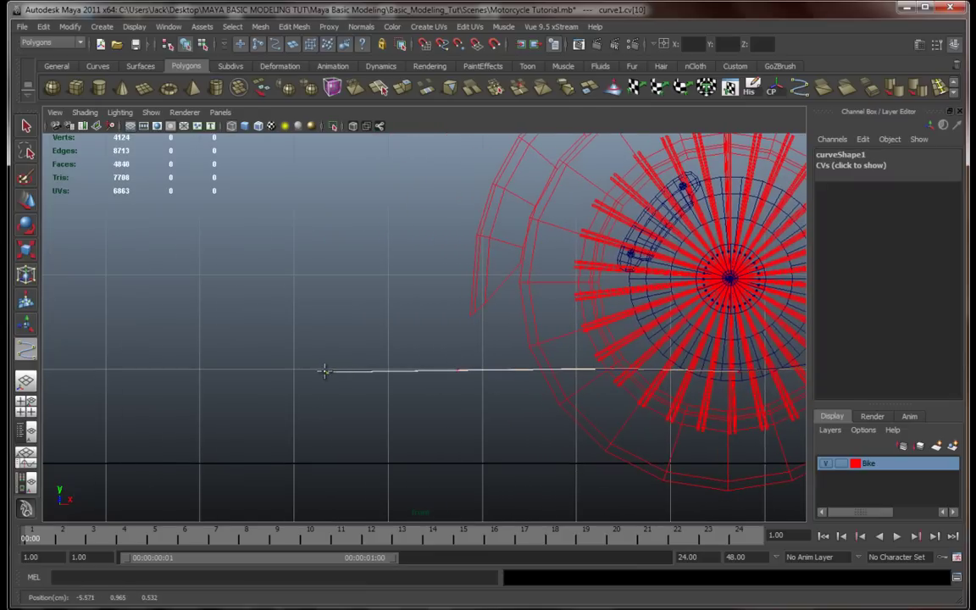
{"action": "middle_click_drag", "start_coordinate": [510, 374], "coordinate": [316, 369], "text": "alt"}
{"action": "scroll", "coordinate": [384, 388], "scroll_direction": "down", "scroll_amount": 5}
{"action": "middle_click_drag", "start_coordinate": [371, 388], "coordinate": [337, 405], "text": "alt"}
{"action": "scroll", "coordinate": [338, 391], "scroll_direction": "up", "scroll_amount": 2}
{"action": "key", "text": "Return"}
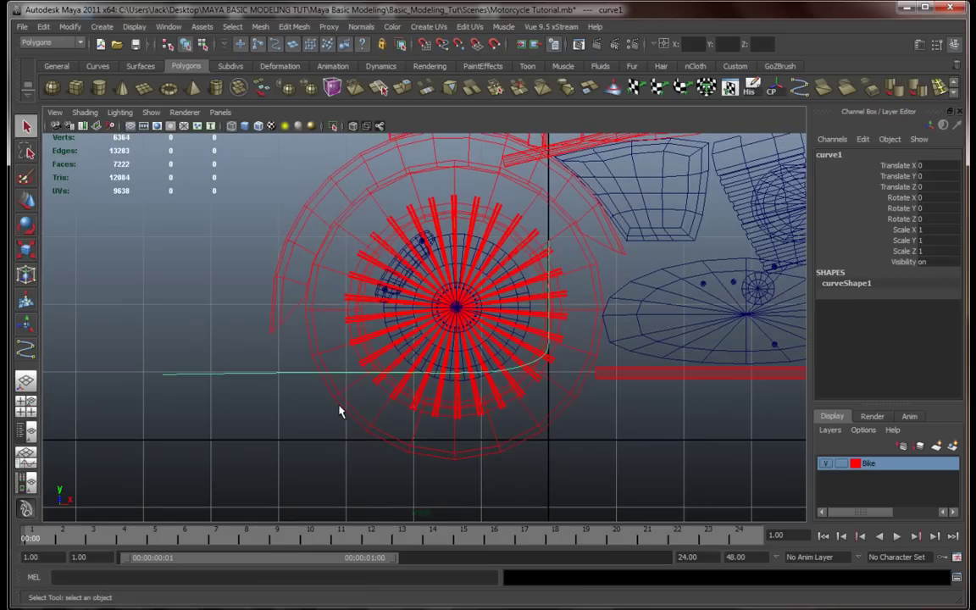
Step: Move the finished curve along X to about 5.08, placing its vertical part at the front of the engine
{"action": "middle_click_drag", "start_coordinate": [494, 381], "coordinate": [381, 375], "text": "alt"}
{"action": "key", "text": "w"}
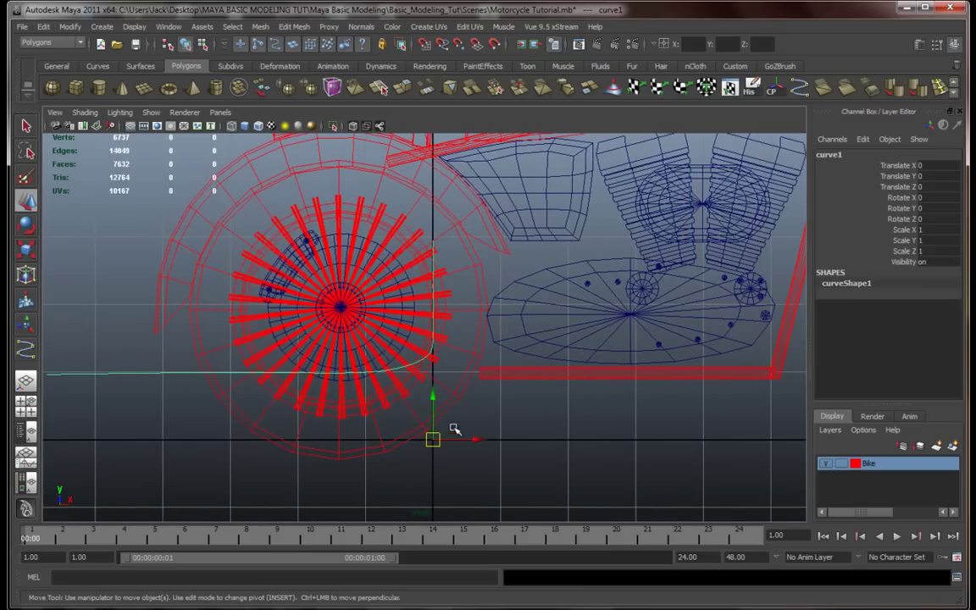
{"action": "left_click_drag", "start_coordinate": [480, 440], "coordinate": [684, 444]}
{"action": "middle_click_drag", "start_coordinate": [553, 328], "coordinate": [374, 335], "text": "alt"}
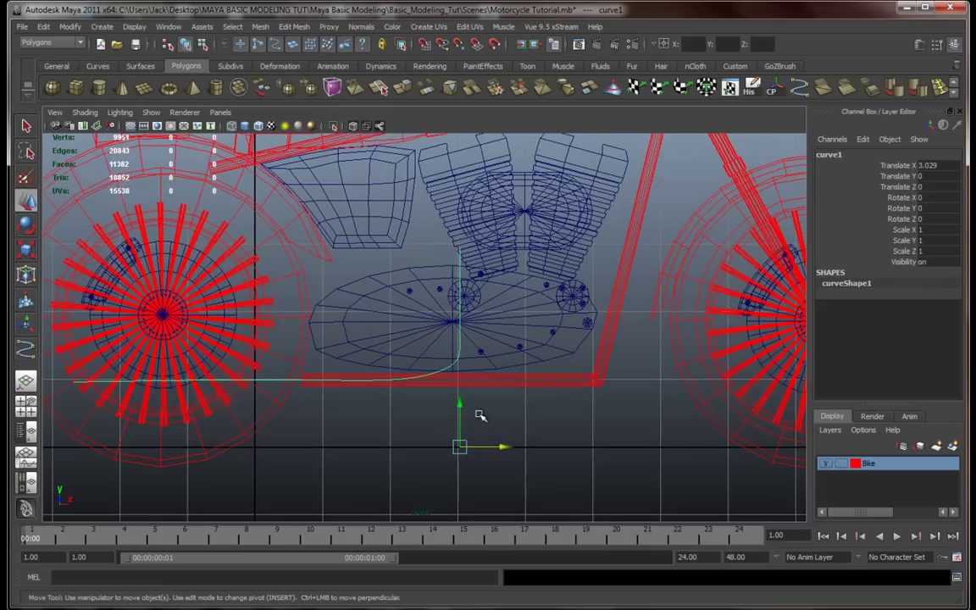
{"action": "left_click_drag", "start_coordinate": [504, 447], "coordinate": [643, 451]}
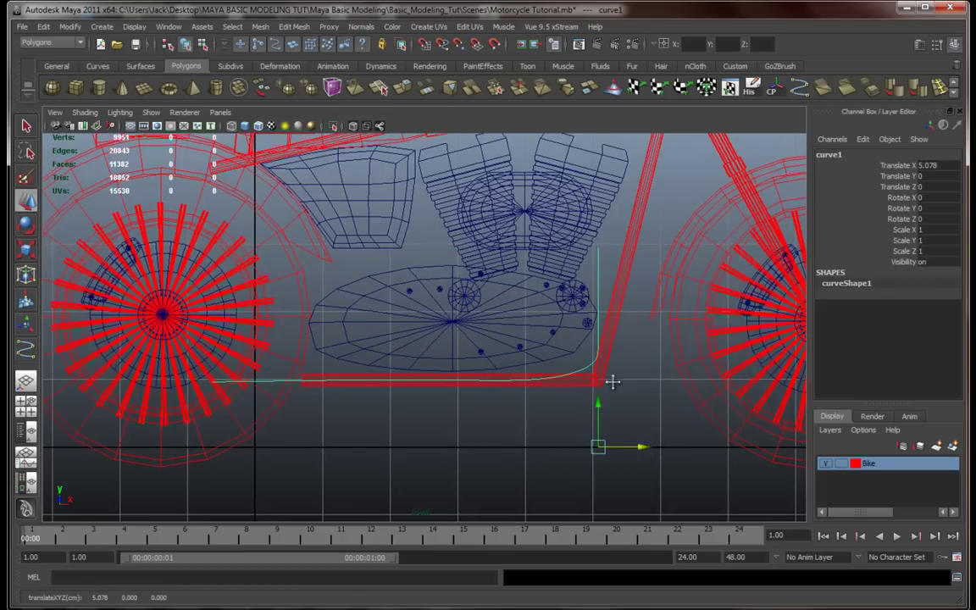
{"action": "middle_click_drag", "start_coordinate": [613, 382], "coordinate": [577, 385], "text": "alt"}
Step: Move the curve's top two CVs slightly forward and adjust the CV beside the front of the lower engine cover
{"action": "right_click_drag", "start_coordinate": [565, 282], "coordinate": [521, 279]}
{"action": "scroll", "coordinate": [544, 355], "scroll_direction": "up", "scroll_amount": 3}
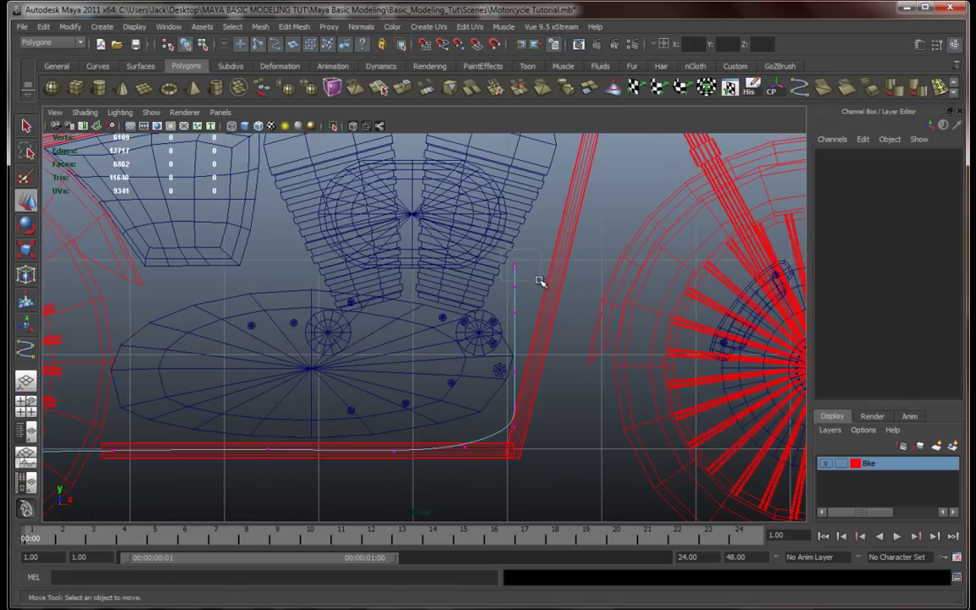
{"action": "left_click_drag", "start_coordinate": [540, 280], "coordinate": [542, 281]}
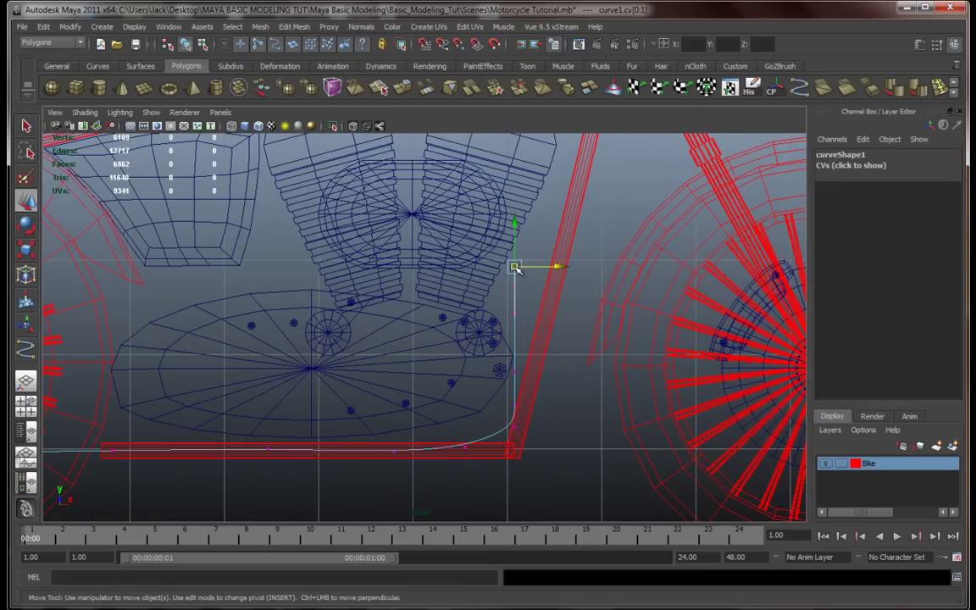
{"action": "left_click_drag", "start_coordinate": [514, 268], "coordinate": [521, 274]}
{"action": "middle_click_drag", "start_coordinate": [549, 395], "coordinate": [542, 364], "text": "alt"}
{"action": "left_click_drag", "start_coordinate": [485, 329], "coordinate": [544, 409]}
{"action": "mouse_move", "coordinate": [510, 370]}
{"action": "left_mouse_down"}
{"action": "mouse_move", "coordinate": [519, 370]}
{"action": "mouse_move", "coordinate": [514, 357]}
{"action": "left_mouse_up"}
{"action": "left_click", "coordinate": [487, 321]}
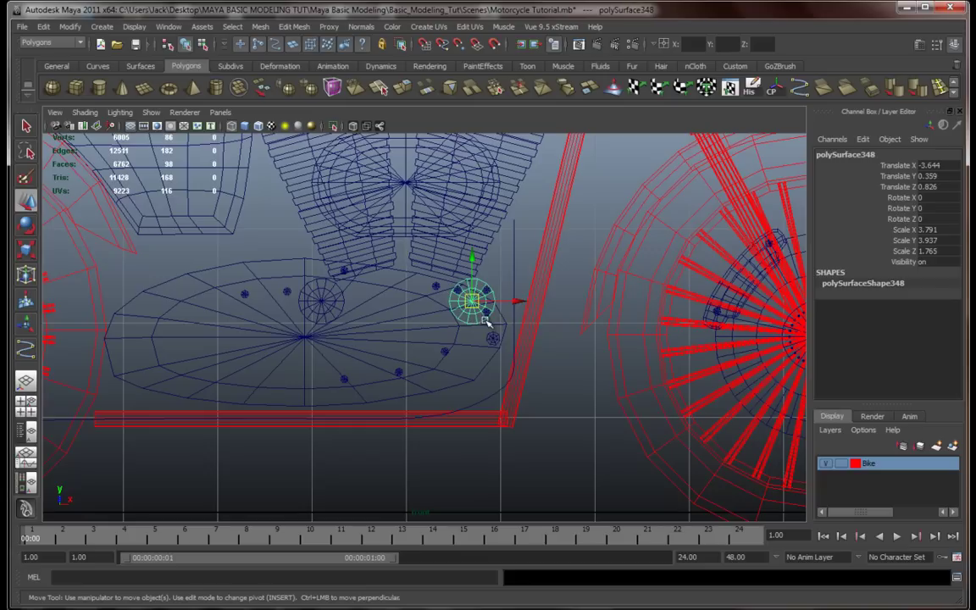
Step: Move the two CVs beside the lower cover's front end to about X 5.21, Y 1.94 and X 5.20, Y 1.58
{"action": "left_click", "coordinate": [515, 333]}
{"action": "right_click_drag", "start_coordinate": [516, 331], "coordinate": [452, 325]}
{"action": "left_click_drag", "start_coordinate": [500, 323], "coordinate": [520, 330]}
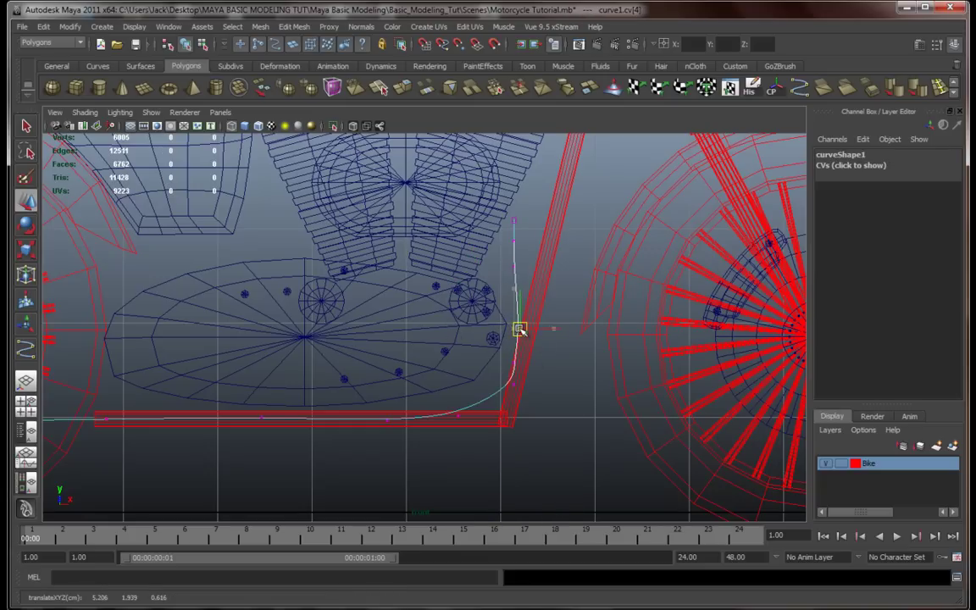
{"action": "left_click", "coordinate": [514, 384]}
{"action": "left_click_drag", "start_coordinate": [483, 315], "coordinate": [566, 363]}
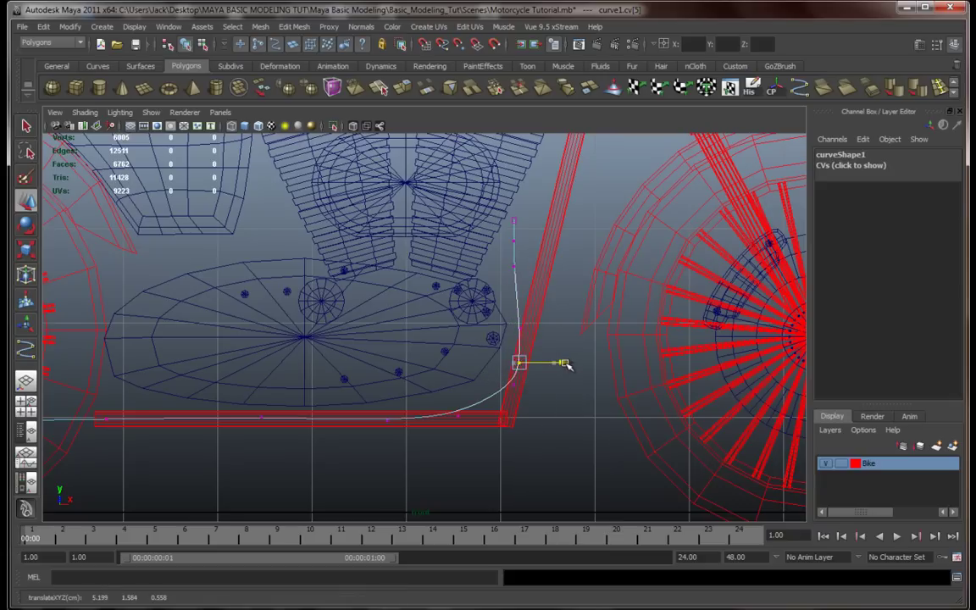
Step: Reselect the curve's top two CVs and nudge them slightly forward of the engine cylinder
{"action": "left_click_drag", "start_coordinate": [457, 193], "coordinate": [525, 247]}
{"action": "left_click", "coordinate": [481, 277]}
{"action": "left_click", "coordinate": [512, 238]}
{"action": "right_click_drag", "start_coordinate": [511, 238], "coordinate": [455, 237]}
{"action": "left_click_drag", "start_coordinate": [487, 206], "coordinate": [567, 221]}
{"action": "middle_click_drag", "start_coordinate": [481, 425], "coordinate": [597, 368], "text": "alt"}
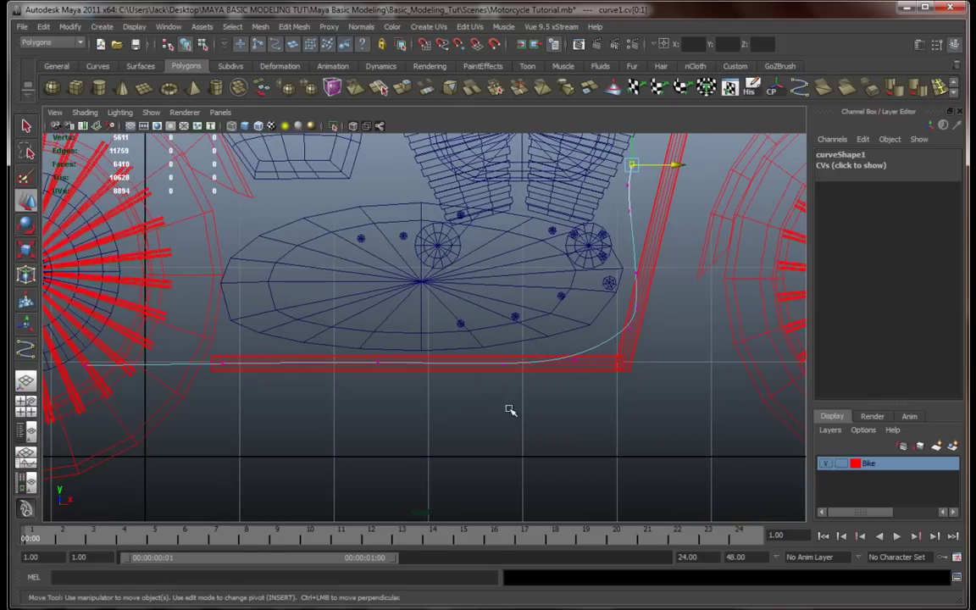
Step: Examine the curve's path around the engine, lower cover and frame from several angles in perspective
{"action": "key", "text": "space"}
{"action": "key", "text": "space"}
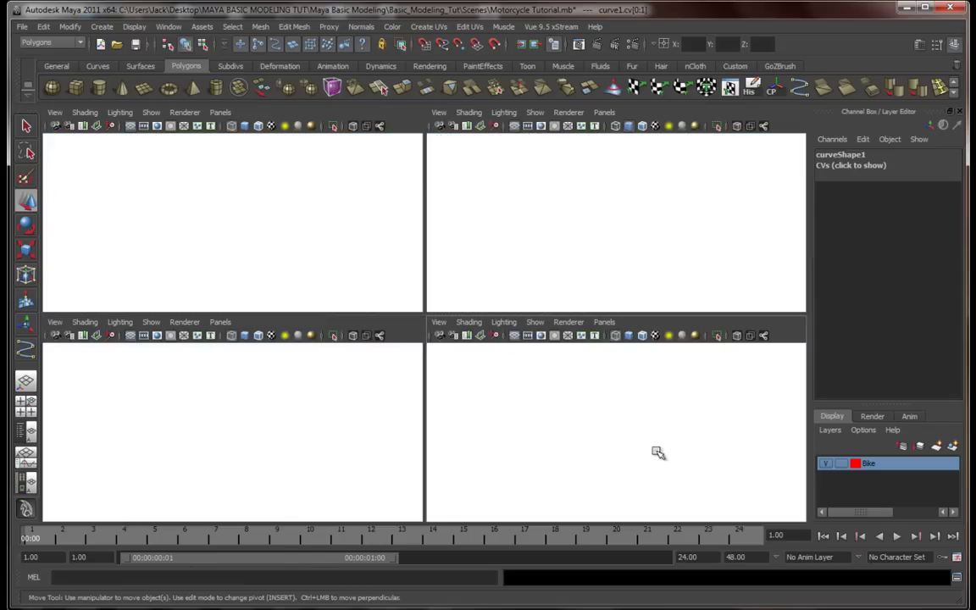
{"action": "key", "text": "space"}
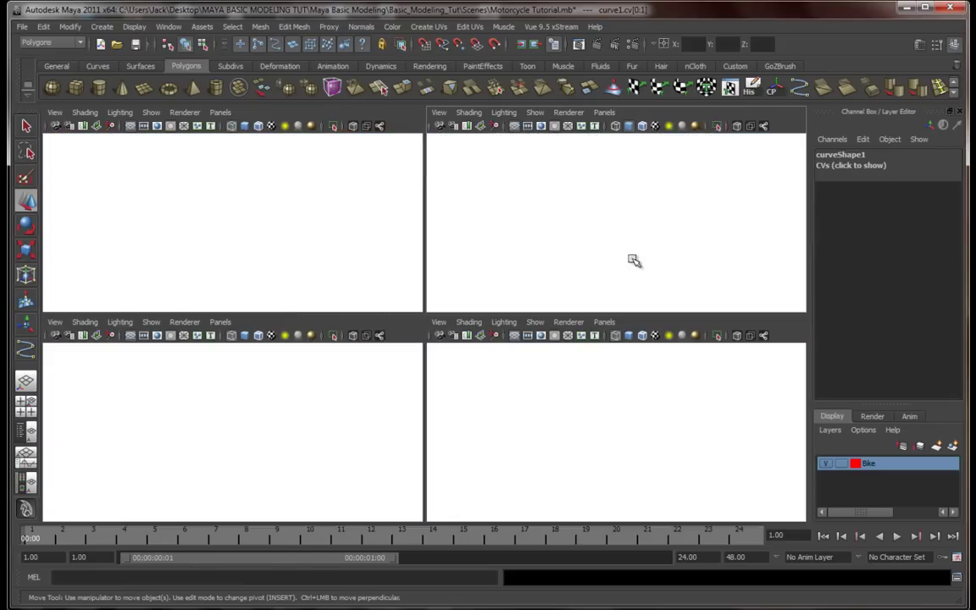
{"action": "key", "text": "space"}
{"action": "left_click_drag", "start_coordinate": [559, 271], "coordinate": [486, 354], "text": "alt"}
{"action": "scroll", "coordinate": [516, 348], "scroll_direction": "up", "scroll_amount": 4}
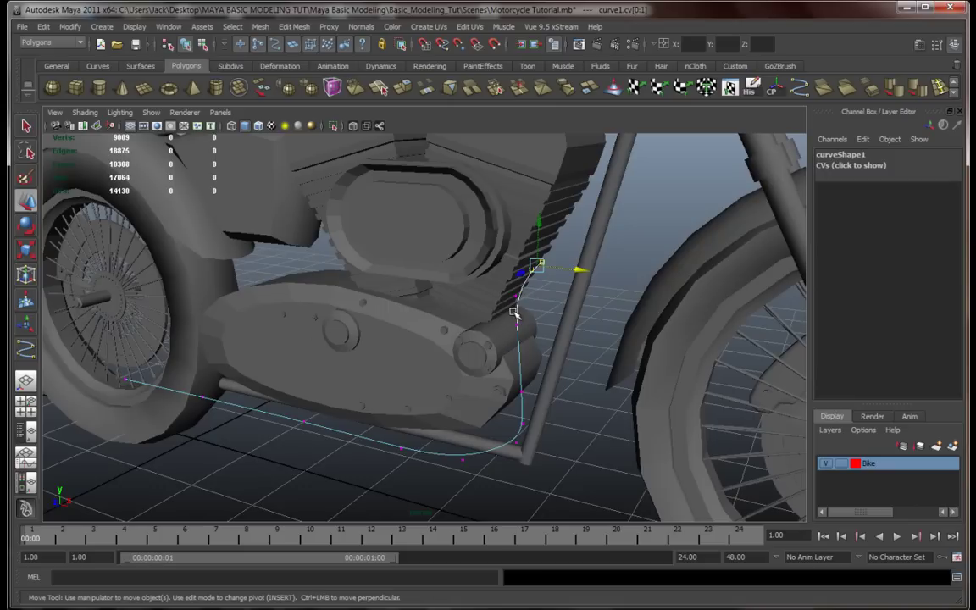
{"action": "left_click_drag", "start_coordinate": [533, 336], "coordinate": [492, 327], "text": "alt"}
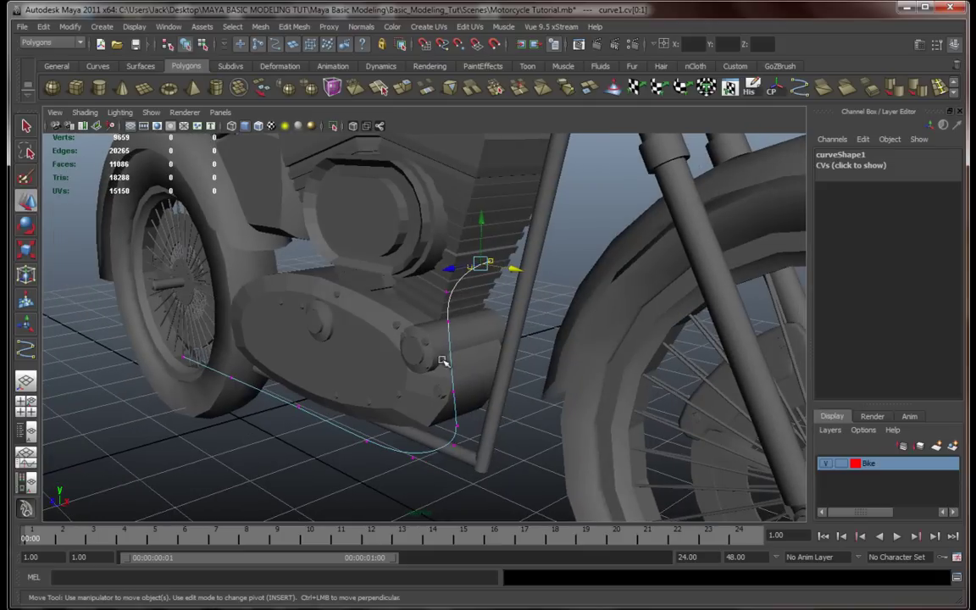
{"action": "left_click_drag", "start_coordinate": [303, 438], "coordinate": [363, 437], "text": "alt"}
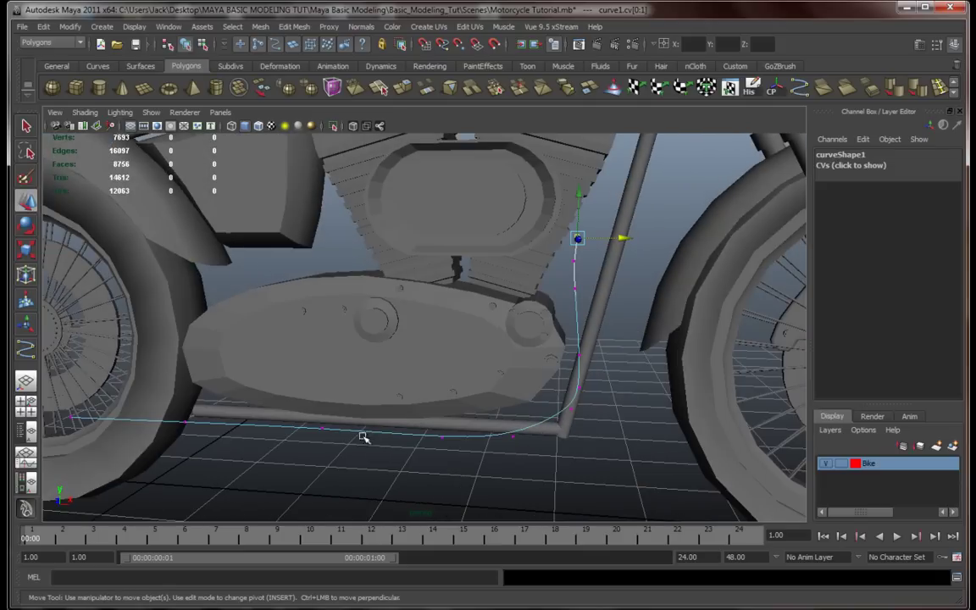
{"action": "scroll", "coordinate": [532, 412], "scroll_direction": "down", "scroll_amount": 4}
{"action": "middle_click_drag", "start_coordinate": [532, 412], "coordinate": [572, 379], "text": "alt"}
{"action": "left_click_drag", "start_coordinate": [573, 380], "coordinate": [432, 392], "text": "alt"}
{"action": "left_click_drag", "start_coordinate": [339, 322], "coordinate": [413, 420], "text": "alt"}
Step: Create a small polygon cylinder on the grid beside the bike and set its X rotation to 90
{"action": "middle_click_drag", "start_coordinate": [413, 420], "coordinate": [356, 358], "text": "alt"}
{"action": "mouse_move", "coordinate": [489, 425]}
{"action": "left_mouse_down"}
{"action": "mouse_move", "coordinate": [503, 430]}
{"action": "mouse_move", "coordinate": [501, 355]}
{"action": "mouse_move", "coordinate": [496, 394]}
{"action": "mouse_move", "coordinate": [448, 428]}
{"action": "left_mouse_up"}
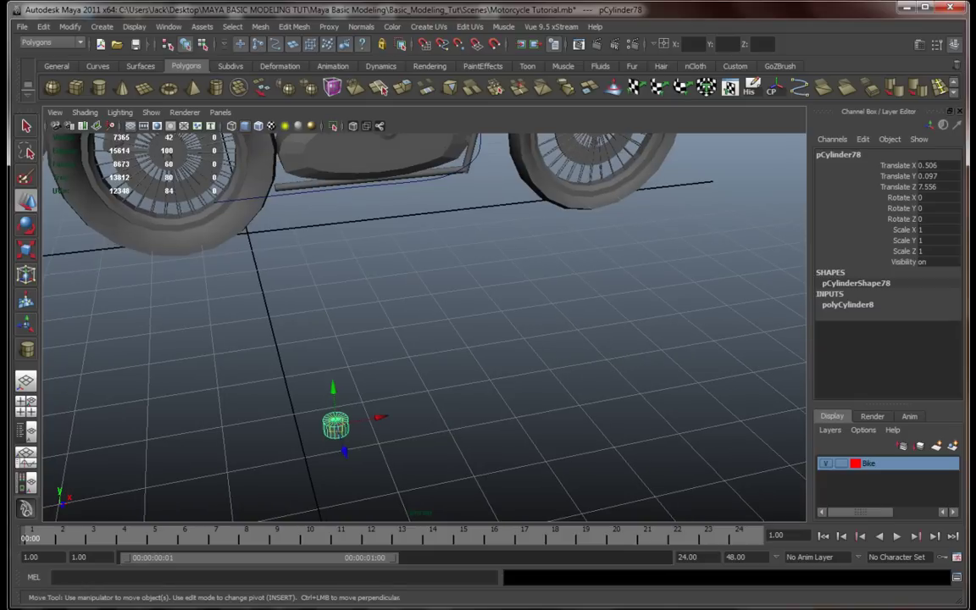
{"action": "left_click", "coordinate": [940, 198]}
{"action": "key", "text": "Return"}
Step: In the front view, move the cylinder onto the curve's top end at about X 5.17, Y 3.09
{"action": "key", "text": "space"}
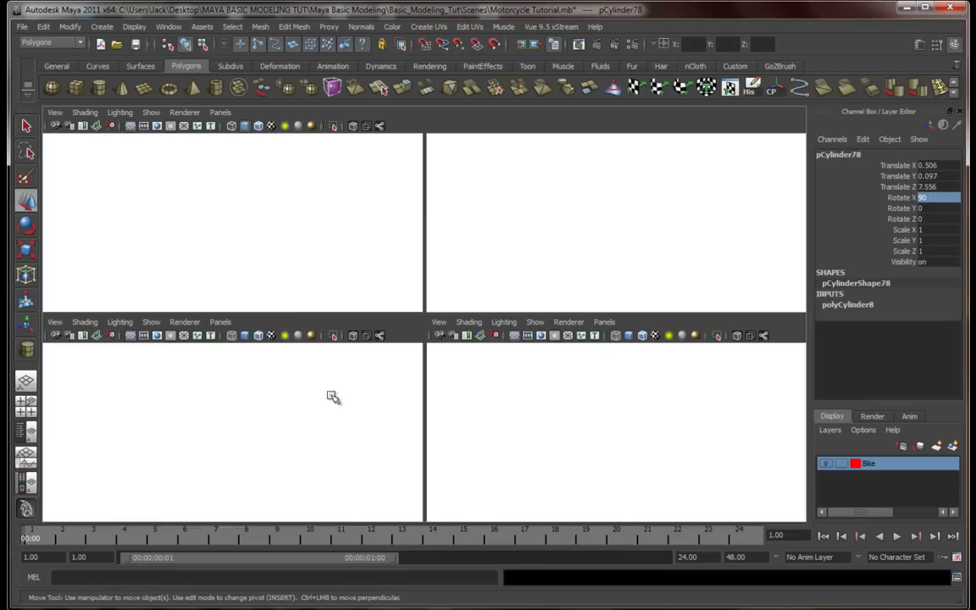
{"action": "key", "text": "space"}
{"action": "left_click_drag", "start_coordinate": [193, 446], "coordinate": [634, 166]}
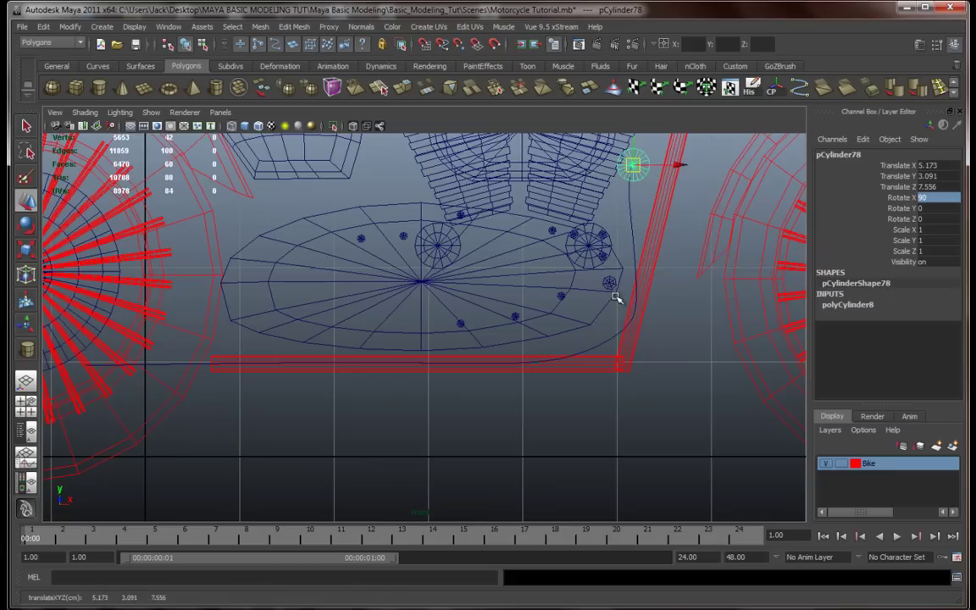
{"action": "middle_click_drag", "start_coordinate": [633, 277], "coordinate": [530, 355], "text": "alt"}
Step: In the side view, move the cylinder along Z to the bike's centerline, at about Z -0.08
{"action": "key", "text": "space"}
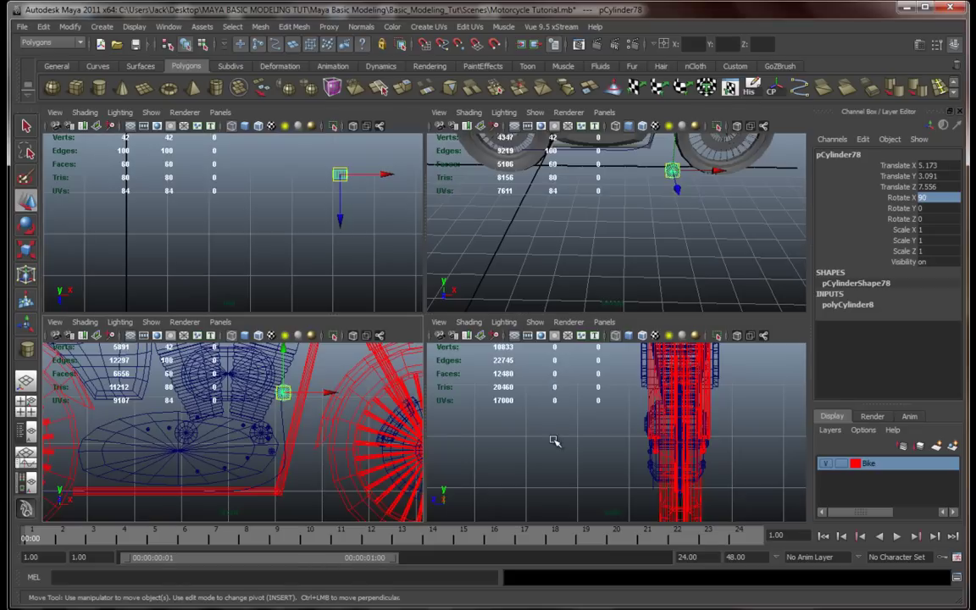
{"action": "key", "text": "space"}
{"action": "right_click_drag", "start_coordinate": [559, 449], "coordinate": [515, 431], "text": "alt"}
{"action": "middle_click_drag", "start_coordinate": [466, 423], "coordinate": [585, 446], "text": "alt"}
{"action": "left_click_drag", "start_coordinate": [250, 310], "coordinate": [552, 312]}
{"action": "key", "text": "space"}
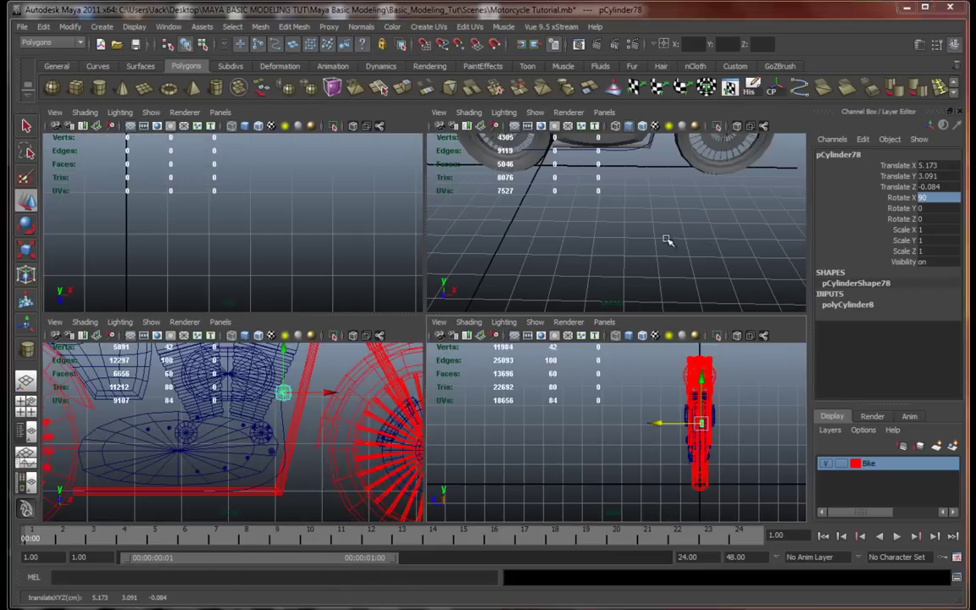
Step: In the perspective view, adjust the cylinder along Z to about -0.007, near the start of the curve
{"action": "key", "text": "space"}
{"action": "key", "text": "f"}
{"action": "left_click_drag", "start_coordinate": [642, 251], "coordinate": [488, 301], "text": "alt"}
{"action": "scroll", "coordinate": [501, 286], "scroll_direction": "up", "scroll_amount": 8}
{"action": "scroll", "coordinate": [488, 301], "scroll_direction": "down", "scroll_amount": 8}
{"action": "middle_click_drag", "start_coordinate": [488, 299], "coordinate": [490, 304], "text": "alt"}
{"action": "scroll", "coordinate": [490, 303], "scroll_direction": "up", "scroll_amount": 3}
{"action": "left_click_drag", "start_coordinate": [534, 290], "coordinate": [360, 333]}
Step: Examine the cylinder's end cap against the curve's start in wireframe, smoothed and shaded display
{"action": "key", "text": "4"}
{"action": "key", "text": "3"}
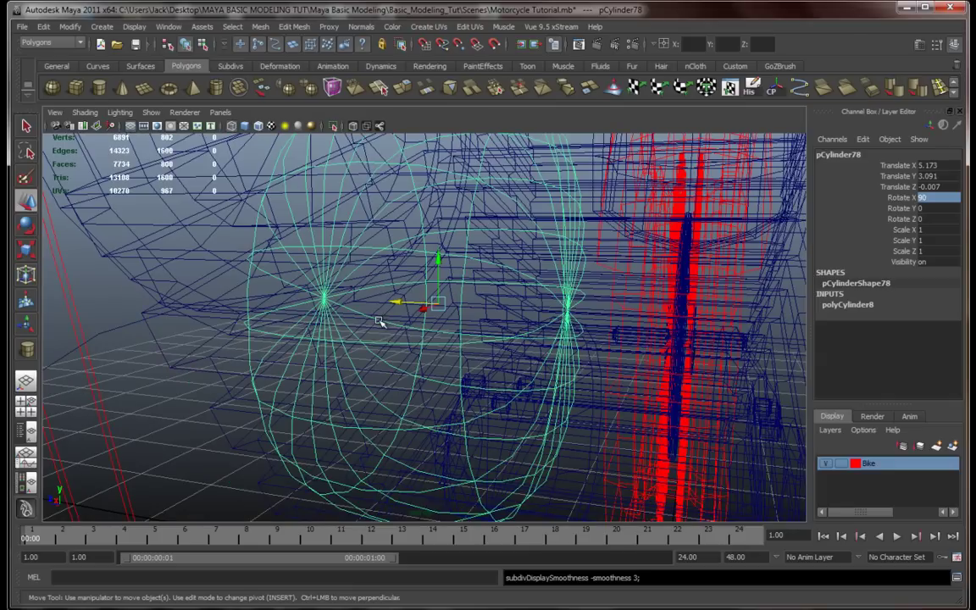
{"action": "key", "text": "5"}
{"action": "key", "text": "1"}
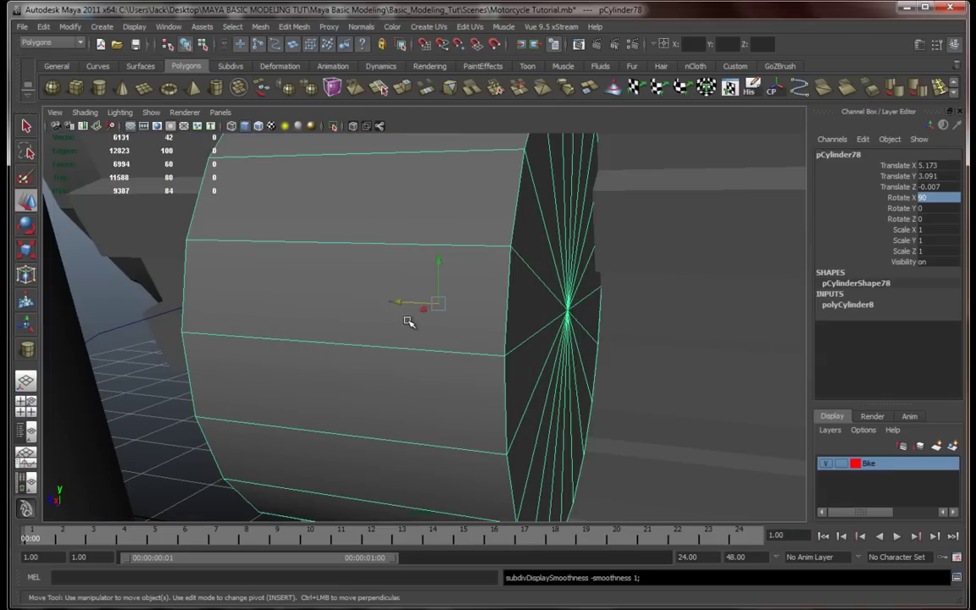
{"action": "key", "text": "4"}
{"action": "mouse_move", "coordinate": [394, 323]}
{"action": "left_mouse_down", "text": "alt"}
{"action": "mouse_move", "coordinate": [436, 333]}
{"action": "mouse_move", "coordinate": [344, 317]}
{"action": "mouse_move", "coordinate": [377, 316]}
{"action": "left_mouse_up", "text": "alt"}
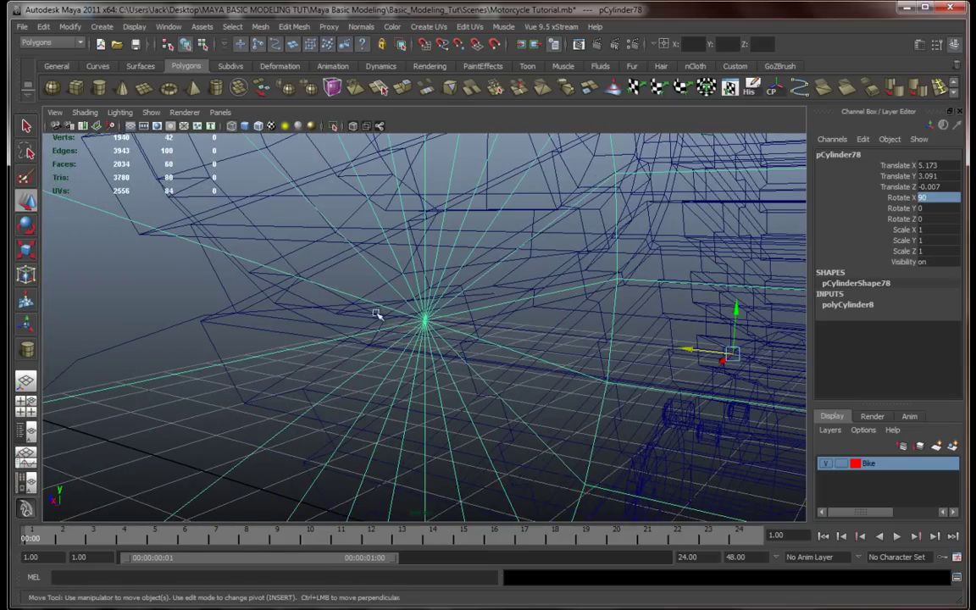
{"action": "left_click", "coordinate": [440, 322]}
{"action": "mouse_move", "coordinate": [446, 322]}
{"action": "left_mouse_down", "text": "alt"}
{"action": "mouse_move", "coordinate": [424, 321]}
{"action": "mouse_move", "coordinate": [515, 322]}
{"action": "mouse_move", "coordinate": [549, 312]}
{"action": "mouse_move", "coordinate": [585, 321]}
{"action": "left_mouse_up", "text": "alt"}
{"action": "key", "text": "5"}
{"action": "scroll", "coordinate": [549, 313], "scroll_direction": "down", "scroll_amount": 5}
{"action": "scroll", "coordinate": [551, 307], "scroll_direction": "up", "scroll_amount": 3}
Step: Shift the cylinder to about X 5.16 and scale it uniformly to about 0.633
{"action": "left_click", "coordinate": [518, 293]}
{"action": "mouse_move", "coordinate": [519, 296]}
{"action": "right_mouse_down"}
{"action": "mouse_move", "coordinate": [521, 331]}
{"action": "mouse_move", "coordinate": [527, 301]}
{"action": "right_mouse_up"}
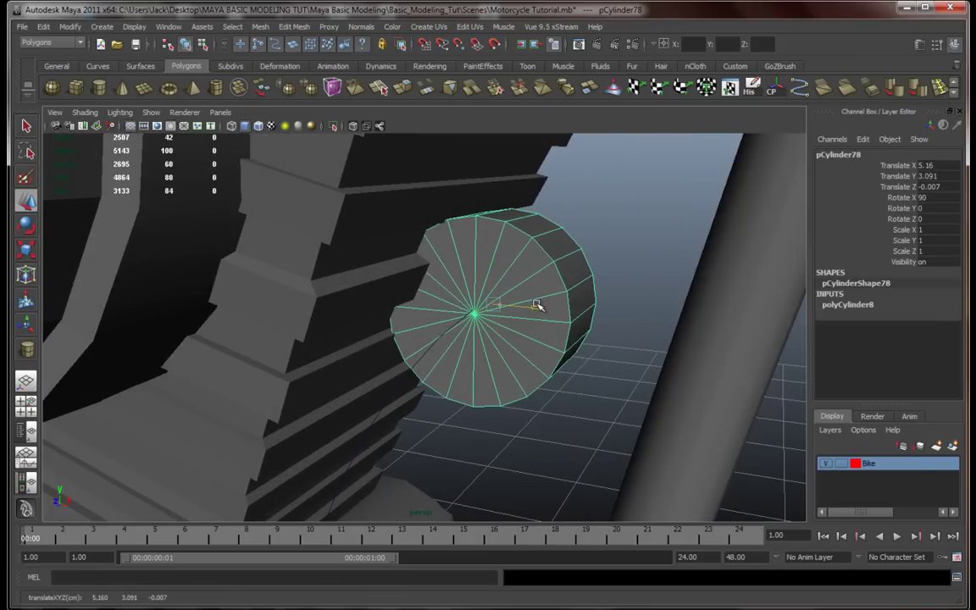
{"action": "left_click_drag", "start_coordinate": [533, 303], "coordinate": [497, 352], "text": "alt"}
{"action": "key", "text": "r"}
{"action": "left_click_drag", "start_coordinate": [449, 321], "coordinate": [430, 325]}
Step: Move the curve forward to about X 5.13 to align it with the cylinder and frame
{"action": "scroll", "coordinate": [455, 340], "scroll_direction": "down", "scroll_amount": 7}
{"action": "left_click_drag", "start_coordinate": [479, 355], "coordinate": [459, 358], "text": "alt"}
{"action": "scroll", "coordinate": [458, 359], "scroll_direction": "up", "scroll_amount": 5}
{"action": "scroll", "coordinate": [457, 358], "scroll_direction": "up", "scroll_amount": 5}
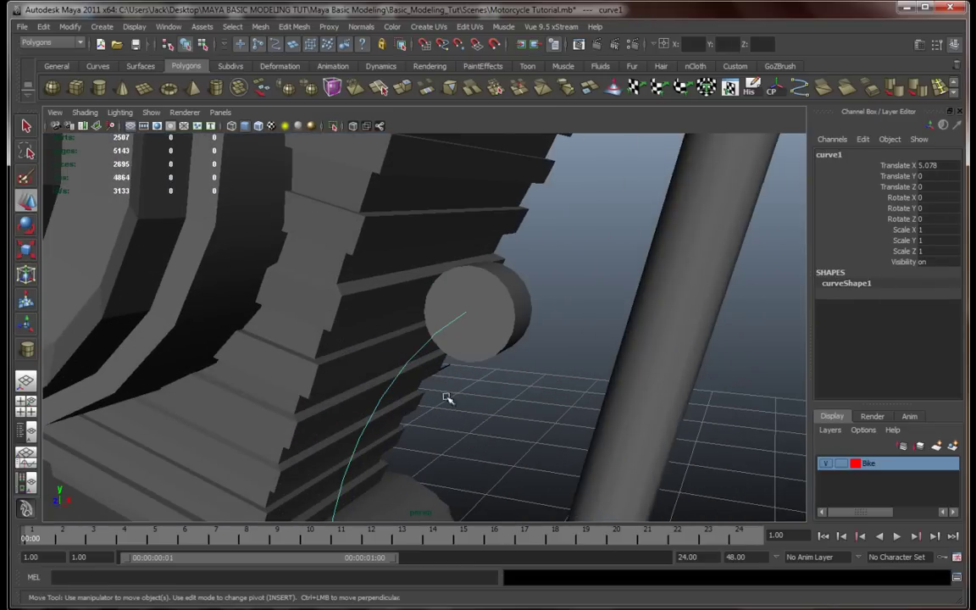
{"action": "middle_click_drag", "start_coordinate": [447, 394], "coordinate": [566, 280], "text": "alt"}
{"action": "scroll", "coordinate": [566, 280], "scroll_direction": "down", "scroll_amount": 3}
{"action": "middle_click_drag", "start_coordinate": [475, 406], "coordinate": [549, 331], "text": "alt"}
{"action": "scroll", "coordinate": [493, 377], "scroll_direction": "down", "scroll_amount": 2}
{"action": "left_click_drag", "start_coordinate": [545, 472], "coordinate": [548, 472]}
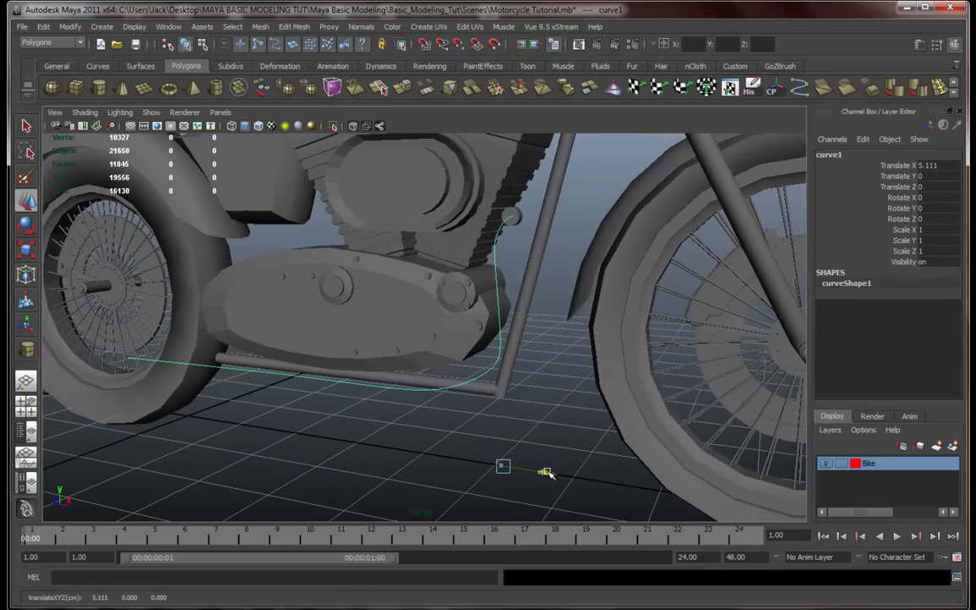
Step: Move the cylinder forward to about X 5.19 so its end cap is centered on the curve's start
{"action": "middle_click_drag", "start_coordinate": [533, 195], "coordinate": [470, 266], "text": "alt"}
{"action": "scroll", "coordinate": [470, 266], "scroll_direction": "up", "scroll_amount": 6}
{"action": "left_click", "coordinate": [513, 213]}
{"action": "middle_click_drag", "start_coordinate": [540, 234], "coordinate": [490, 346], "text": "alt"}
{"action": "scroll", "coordinate": [493, 299], "scroll_direction": "up", "scroll_amount": 4}
{"action": "left_click_drag", "start_coordinate": [509, 261], "coordinate": [524, 265]}
Step: Select all the triangular faces of the cylinder's end cap where the curve starts
{"action": "scroll", "coordinate": [511, 290], "scroll_direction": "down", "scroll_amount": 8}
{"action": "middle_click_drag", "start_coordinate": [466, 356], "coordinate": [560, 274], "text": "alt"}
{"action": "left_click_drag", "start_coordinate": [562, 277], "coordinate": [522, 294], "text": "alt"}
{"action": "scroll", "coordinate": [526, 295], "scroll_direction": "up", "scroll_amount": 5}
{"action": "middle_click_drag", "start_coordinate": [532, 296], "coordinate": [441, 390], "text": "alt"}
{"action": "scroll", "coordinate": [547, 303], "scroll_direction": "up", "scroll_amount": 4}
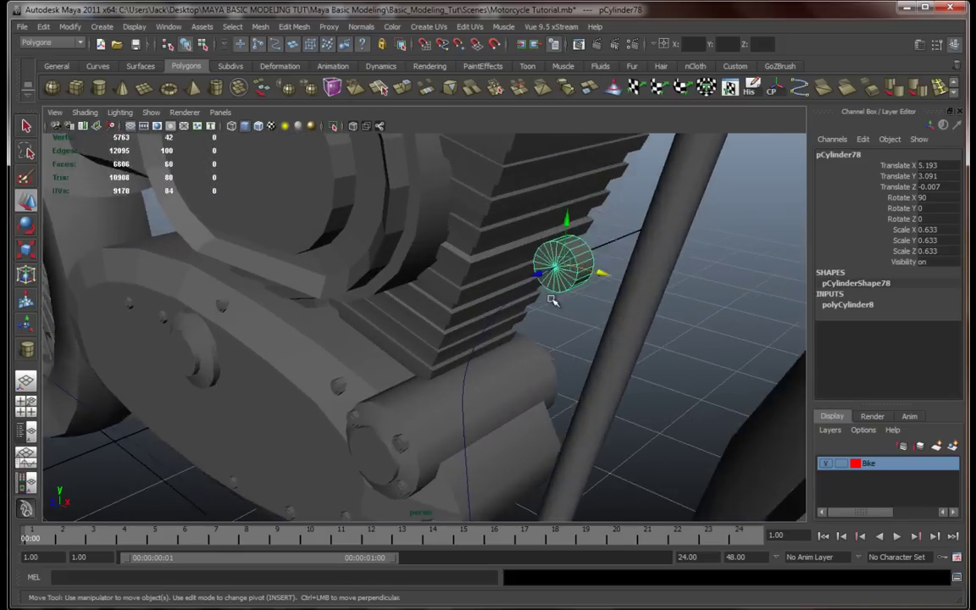
{"action": "middle_click_drag", "start_coordinate": [566, 284], "coordinate": [484, 337], "text": "alt"}
{"action": "left_click_drag", "start_coordinate": [484, 337], "coordinate": [527, 305], "text": "alt"}
{"action": "scroll", "coordinate": [542, 279], "scroll_direction": "up", "scroll_amount": 3}
{"action": "middle_click_drag", "start_coordinate": [559, 254], "coordinate": [449, 343], "text": "alt"}
{"action": "right_click_drag", "start_coordinate": [480, 287], "coordinate": [480, 327]}
{"action": "left_click", "coordinate": [459, 280]}
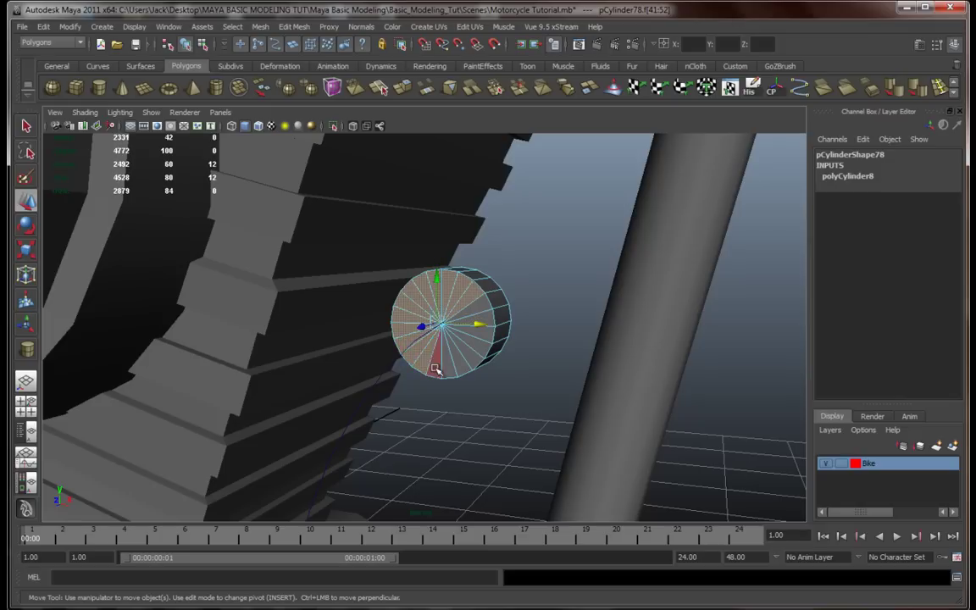
{"action": "left_click", "coordinate": [464, 365], "text": "shift"}
{"action": "left_click", "coordinate": [476, 357], "text": "shift"}
{"action": "left_click", "coordinate": [482, 344], "text": "shift"}
{"action": "left_click", "coordinate": [487, 333], "text": "shift"}
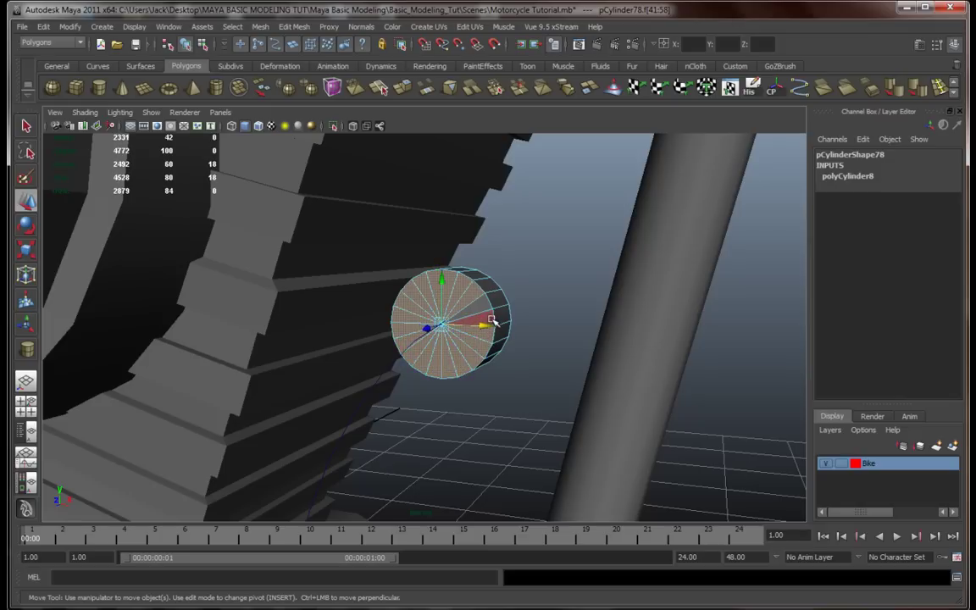
{"action": "left_click_drag", "start_coordinate": [459, 359], "coordinate": [364, 399], "text": "alt"}
Step: Add the curve to the face selection and extrude the cap along it
{"action": "left_click", "coordinate": [276, 403]}
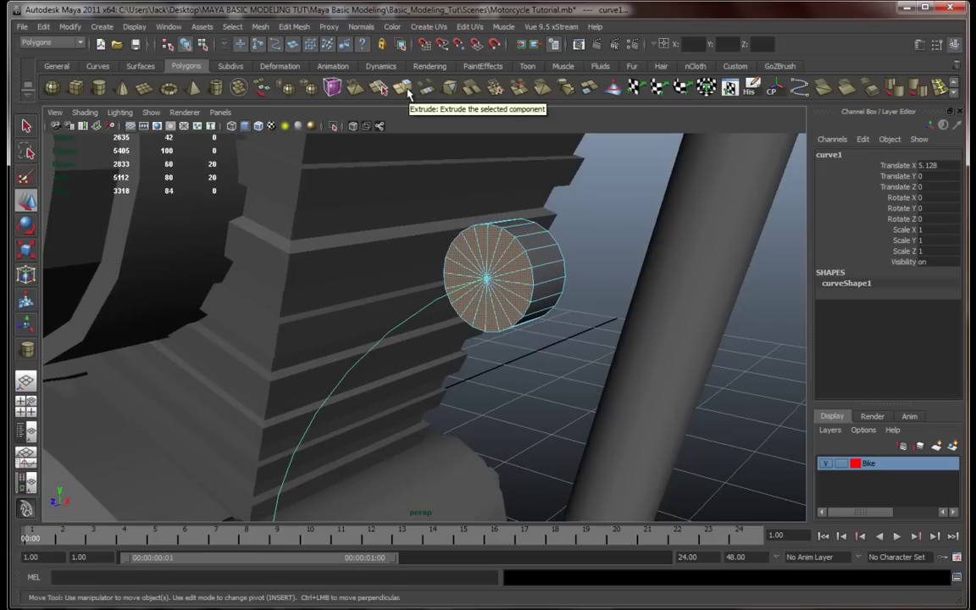
{"action": "left_click", "coordinate": [407, 93]}
{"action": "scroll", "coordinate": [479, 279], "scroll_direction": "down", "scroll_amount": 6}
{"action": "middle_click_drag", "start_coordinate": [480, 279], "coordinate": [590, 219], "text": "alt"}
{"action": "left_click_drag", "start_coordinate": [455, 305], "coordinate": [496, 299], "text": "alt"}
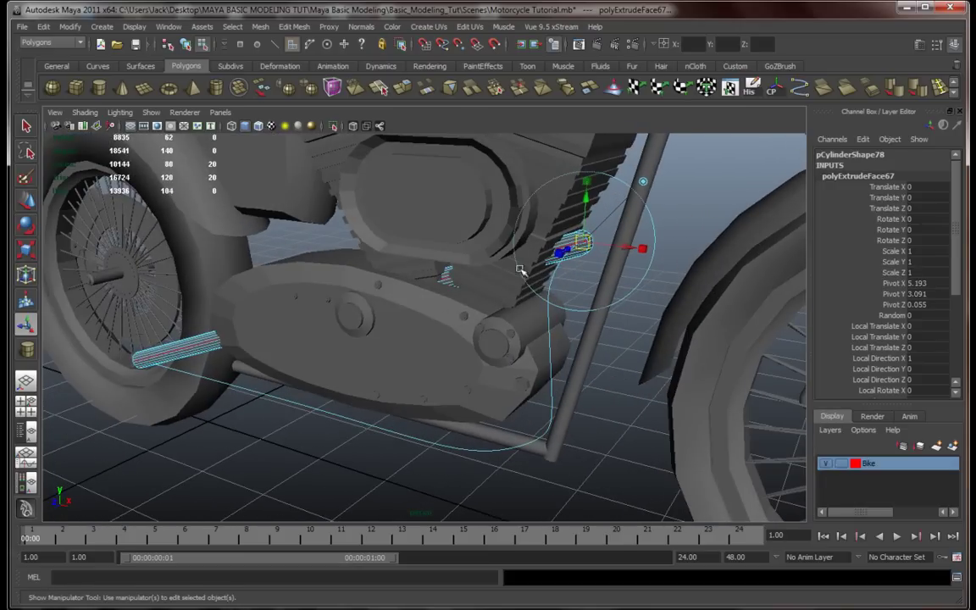
Step: Set the extrusion's divisions to 30 so the pipe follows the curve
{"action": "left_click_drag", "start_coordinate": [957, 230], "coordinate": [953, 341]}
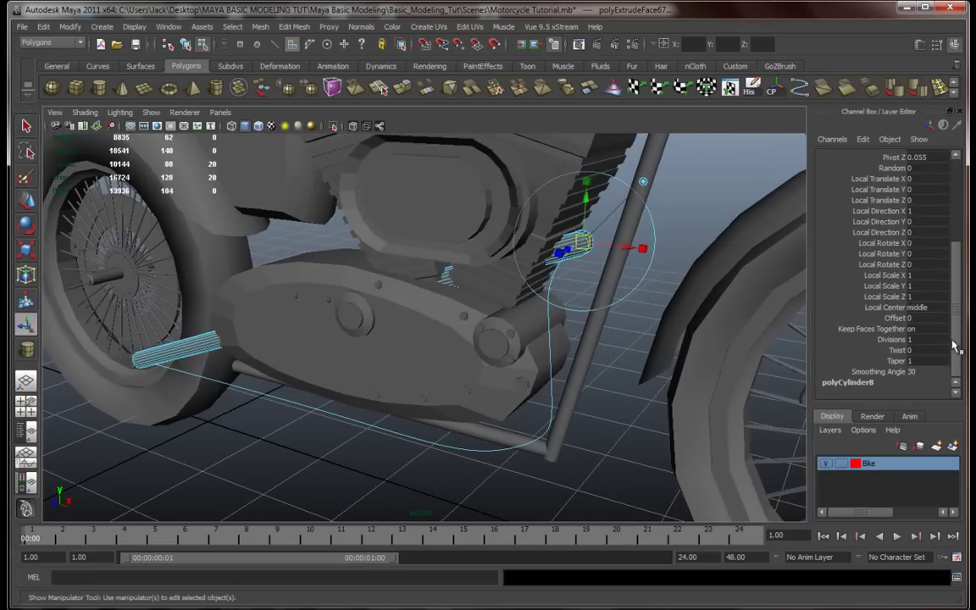
{"action": "left_click", "coordinate": [923, 340]}
{"action": "key", "text": "Return"}
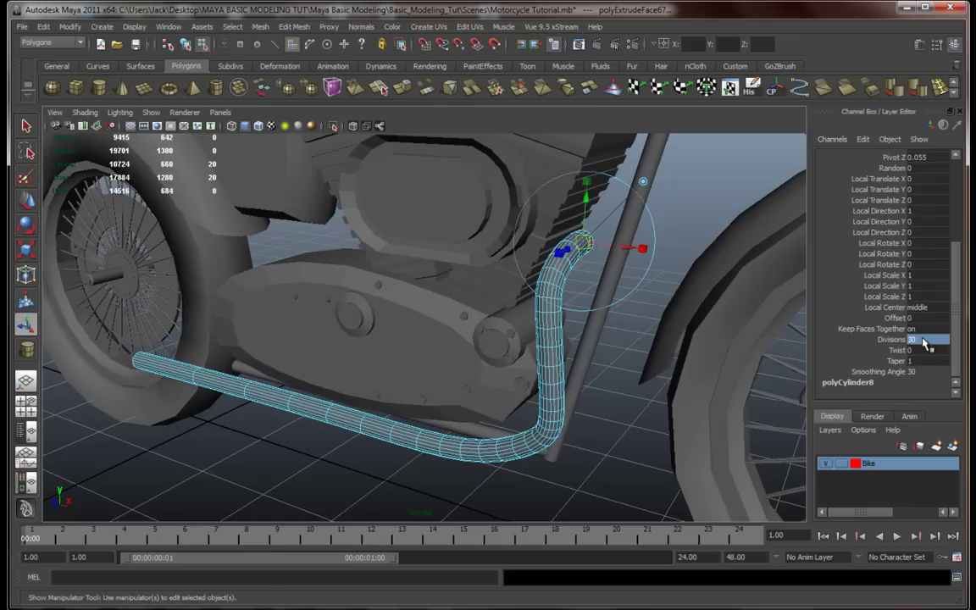
Step: Return the extruded exhaust pipe to object mode and delete its construction history
{"action": "left_click_drag", "start_coordinate": [513, 342], "coordinate": [477, 356], "text": "alt"}
{"action": "scroll", "coordinate": [531, 349], "scroll_direction": "down", "scroll_amount": 6}
{"action": "scroll", "coordinate": [555, 361], "scroll_direction": "up", "scroll_amount": 8}
{"action": "middle_click_drag", "start_coordinate": [553, 359], "coordinate": [502, 315], "text": "alt"}
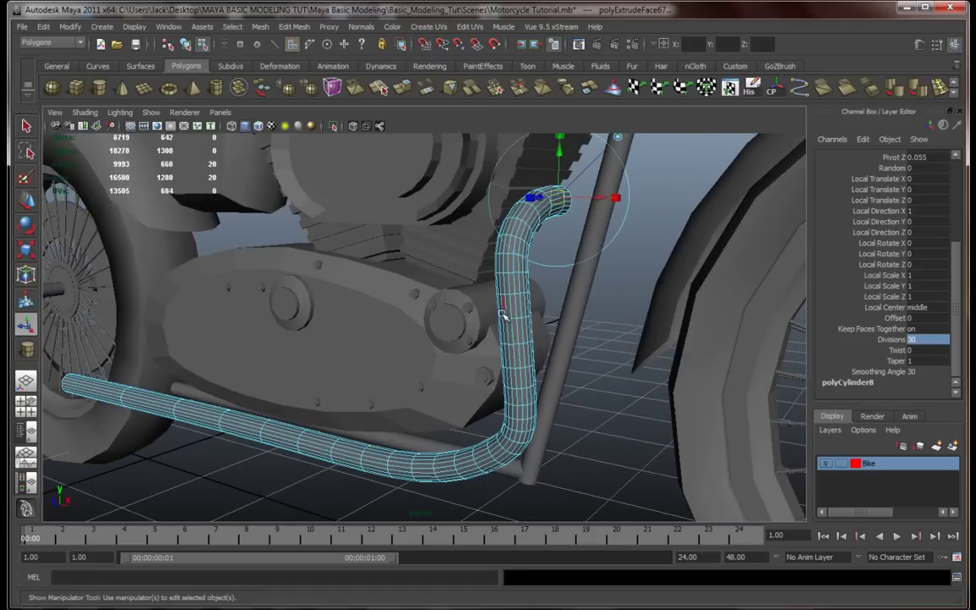
{"action": "right_click_drag", "start_coordinate": [506, 293], "coordinate": [513, 280]}
{"action": "left_click_drag", "start_coordinate": [516, 289], "coordinate": [549, 323], "text": "alt"}
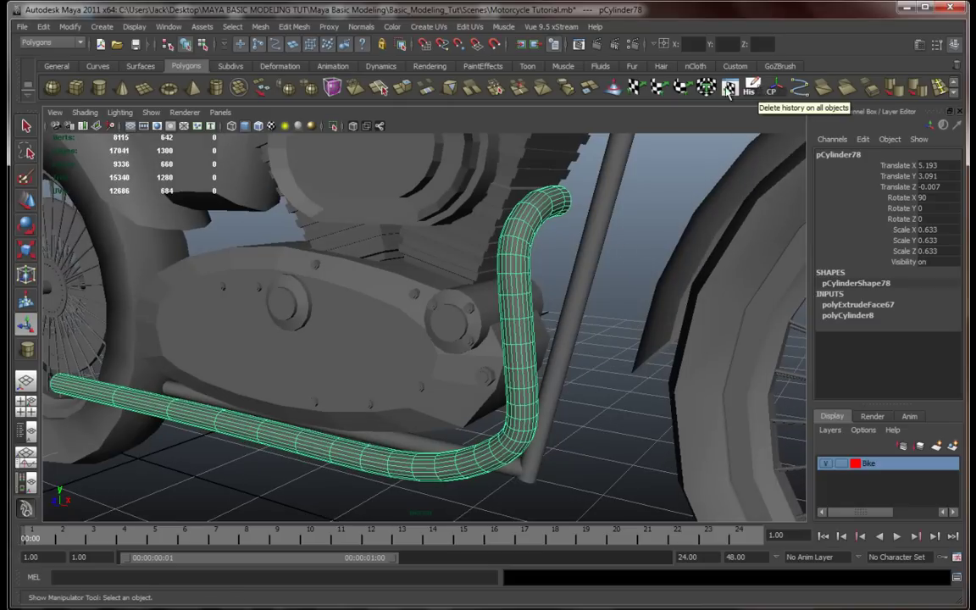
{"action": "left_click", "coordinate": [42, 28]}
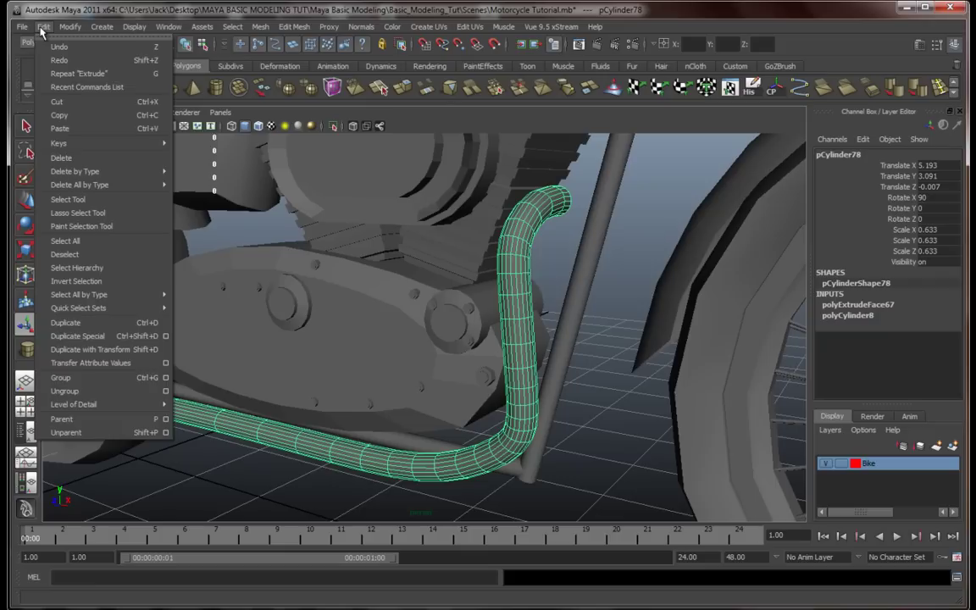
{"action": "mouse_move", "coordinate": [97, 174]}
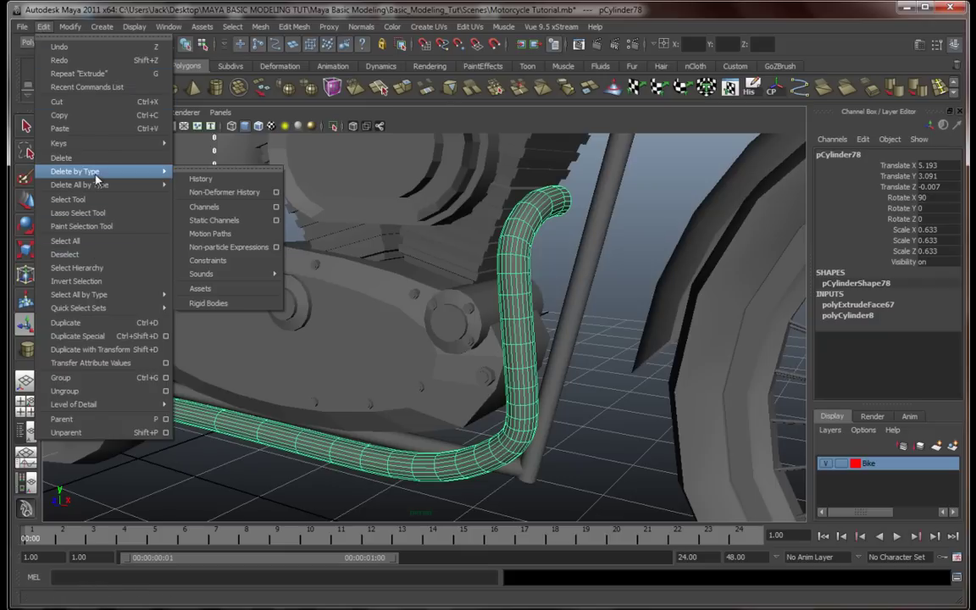
{"action": "left_click", "coordinate": [226, 180]}
Step: Show the scene in wireframe, select the guide curve inside the exhaust pipe and delete it
{"action": "left_click_drag", "start_coordinate": [424, 254], "coordinate": [370, 272], "text": "alt"}
{"action": "scroll", "coordinate": [370, 268], "scroll_direction": "up", "scroll_amount": 4}
{"action": "middle_click_drag", "start_coordinate": [371, 266], "coordinate": [415, 318], "text": "alt"}
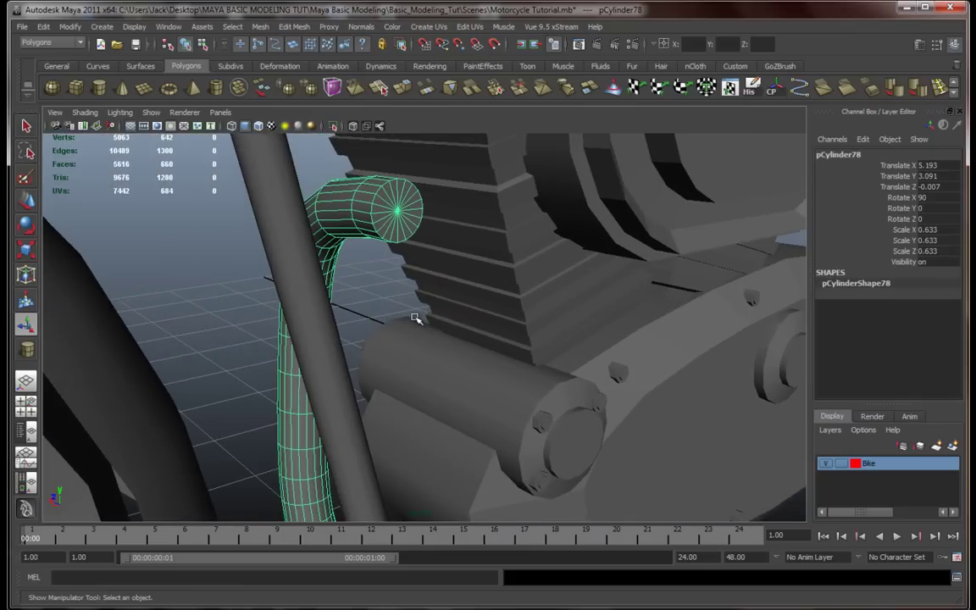
{"action": "left_click", "coordinate": [348, 262]}
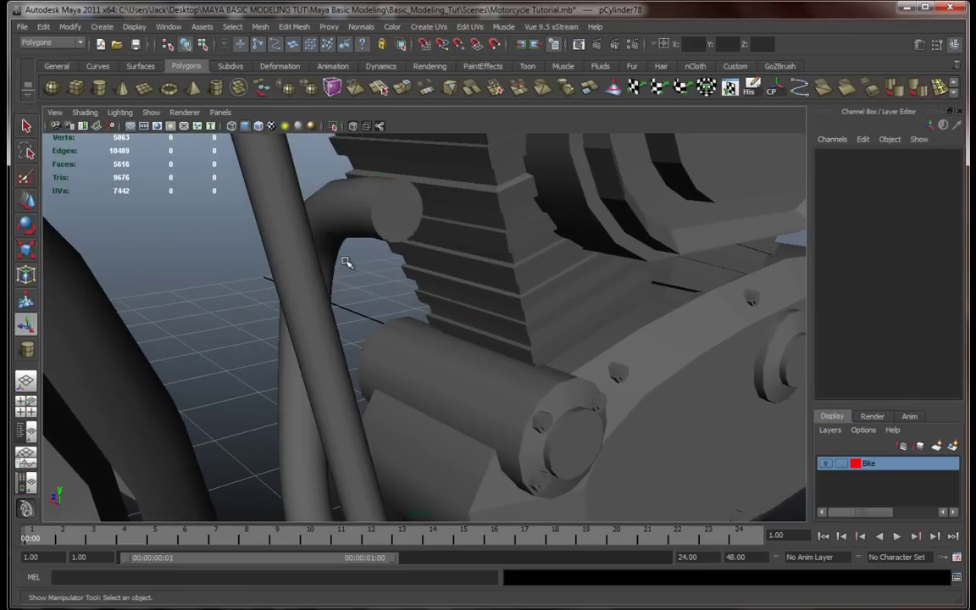
{"action": "key", "text": "4"}
{"action": "left_click_drag", "start_coordinate": [355, 250], "coordinate": [402, 290], "text": "alt"}
{"action": "scroll", "coordinate": [403, 290], "scroll_direction": "up", "scroll_amount": 3}
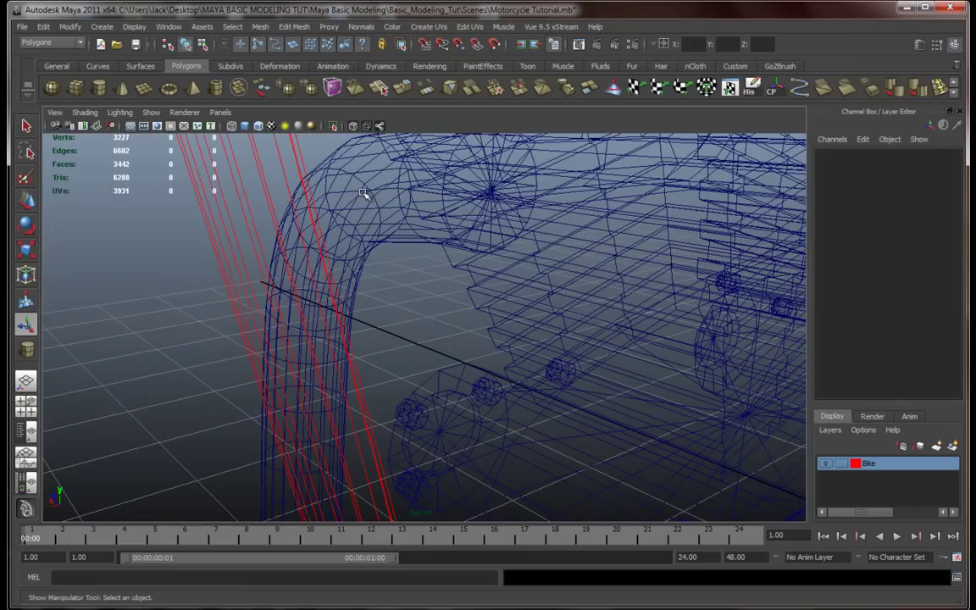
{"action": "left_click", "coordinate": [331, 178]}
{"action": "left_click_drag", "start_coordinate": [337, 263], "coordinate": [462, 321], "text": "alt"}
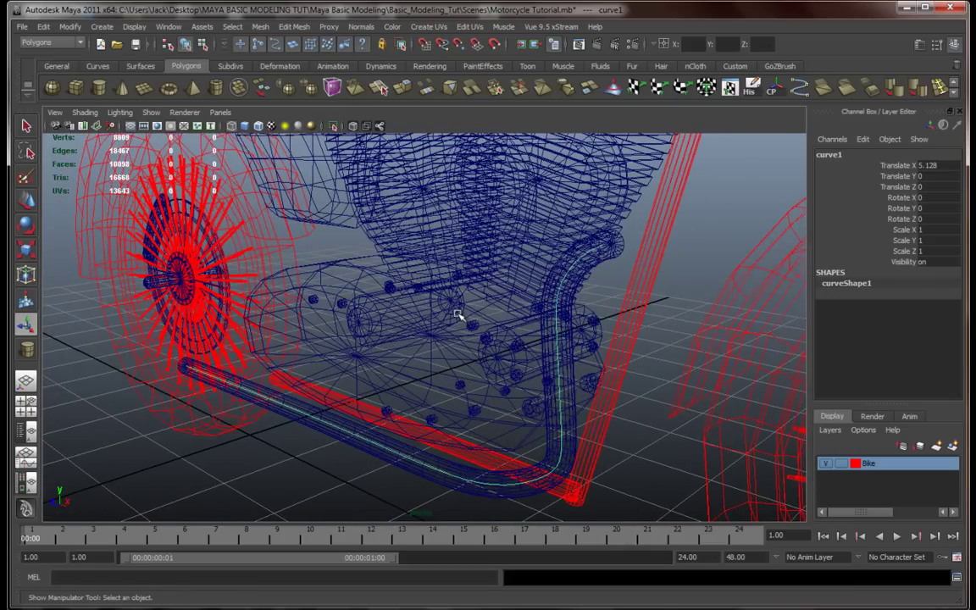
{"action": "left_click", "coordinate": [458, 316]}
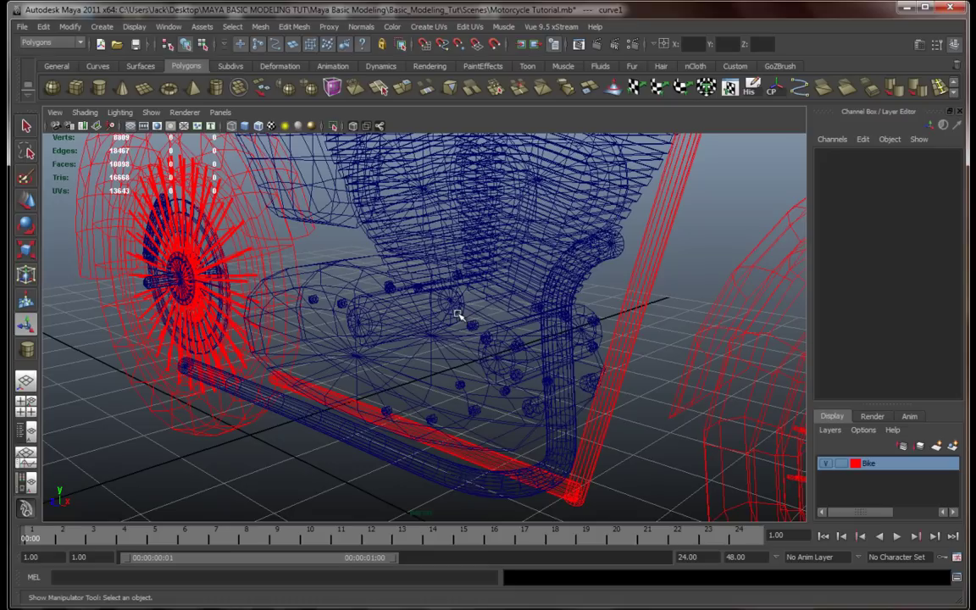
Step: Restore shaded display and examine how the exhaust pipe fits against the engine, lower cover and frame
{"action": "key", "text": "5"}
{"action": "mouse_move", "coordinate": [458, 331]}
{"action": "left_mouse_down", "text": "alt"}
{"action": "mouse_move", "coordinate": [506, 332]}
{"action": "mouse_move", "coordinate": [443, 327]}
{"action": "mouse_move", "coordinate": [584, 404]}
{"action": "mouse_move", "coordinate": [508, 401]}
{"action": "left_mouse_up", "text": "alt"}
{"action": "scroll", "coordinate": [507, 400], "scroll_direction": "down", "scroll_amount": 3}
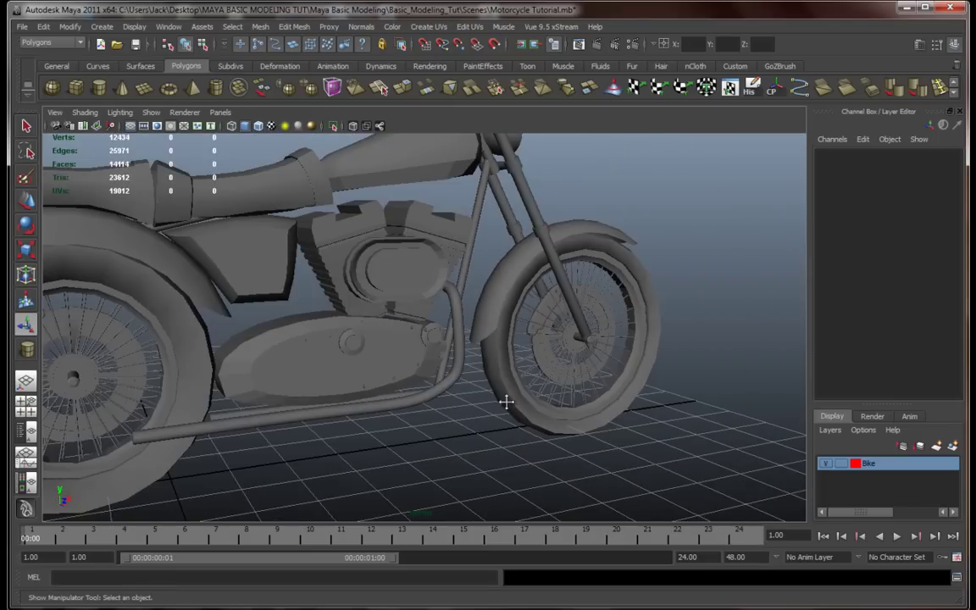
{"action": "middle_click_drag", "start_coordinate": [506, 401], "coordinate": [579, 420], "text": "alt"}
{"action": "left_click_drag", "start_coordinate": [591, 403], "coordinate": [479, 398], "text": "alt"}
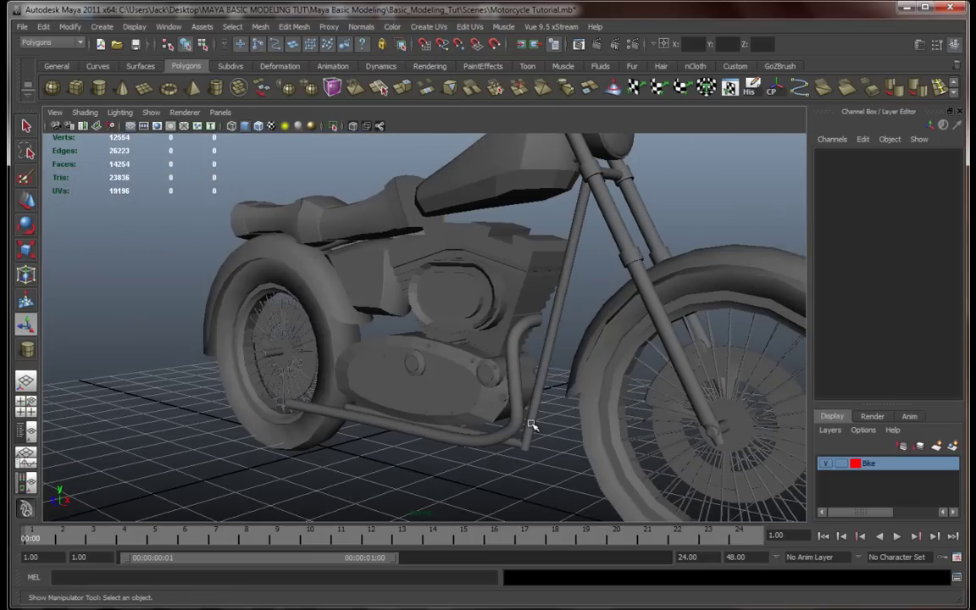
{"action": "left_click_drag", "start_coordinate": [531, 423], "coordinate": [537, 412], "text": "alt"}
{"action": "left_click_drag", "start_coordinate": [556, 422], "coordinate": [536, 424], "text": "alt"}
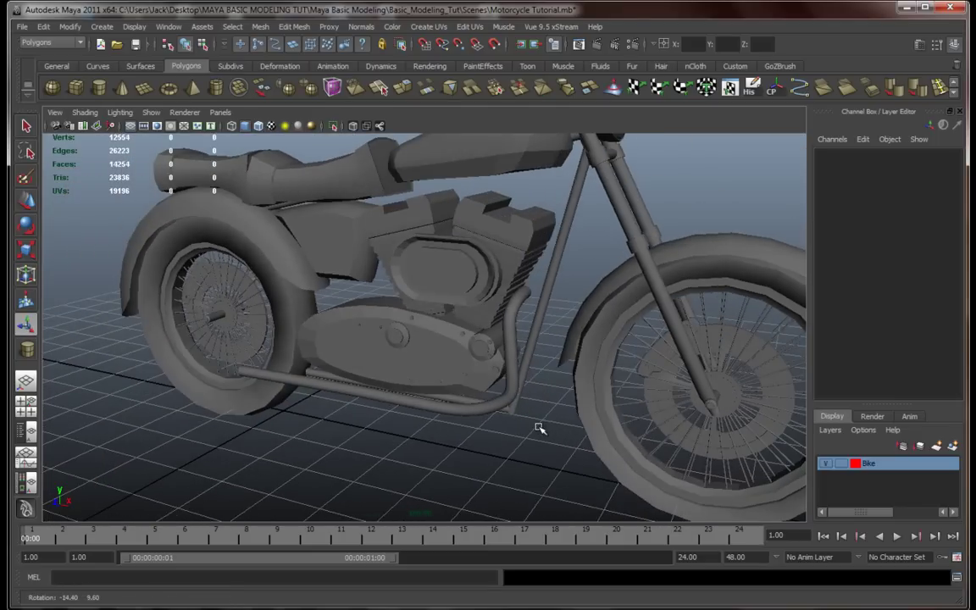